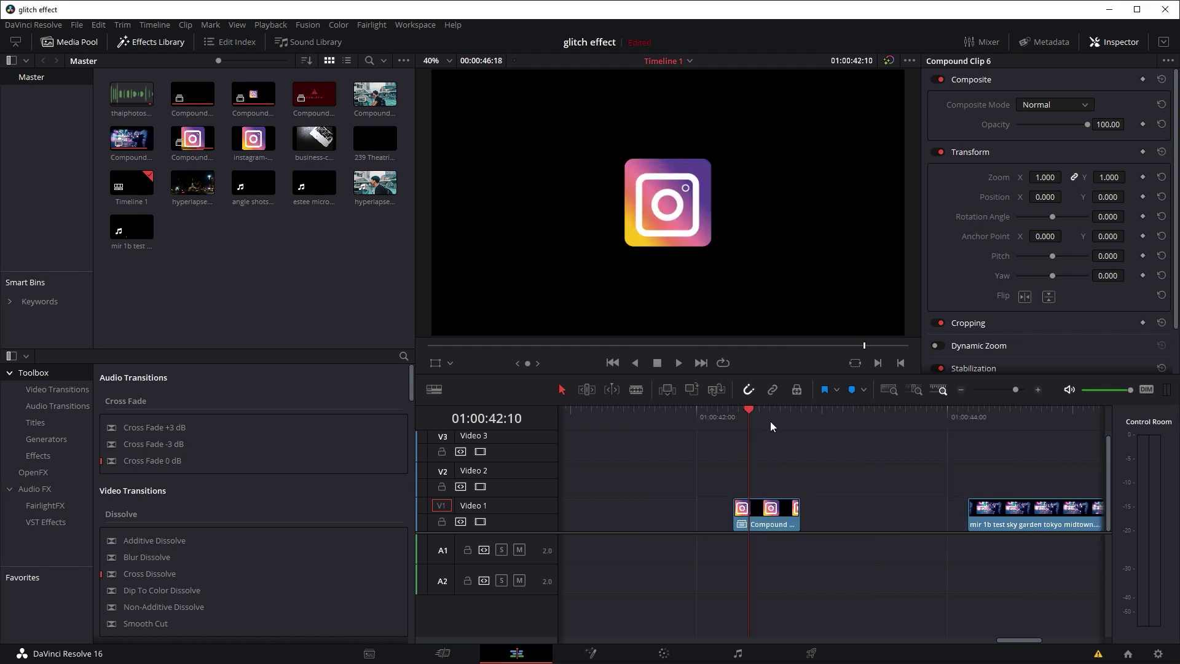
# Duplicate the logo compound clip directly after the original on Video 1 and open the copy in Fusion.
pyautogui.moveTo(747, 412); pyautogui.dragTo(766, 415)
pyautogui.click(755, 509)
pyautogui.moveTo(750, 520); pyautogui.dragTo(818, 520)
pyautogui.click(801, 412)
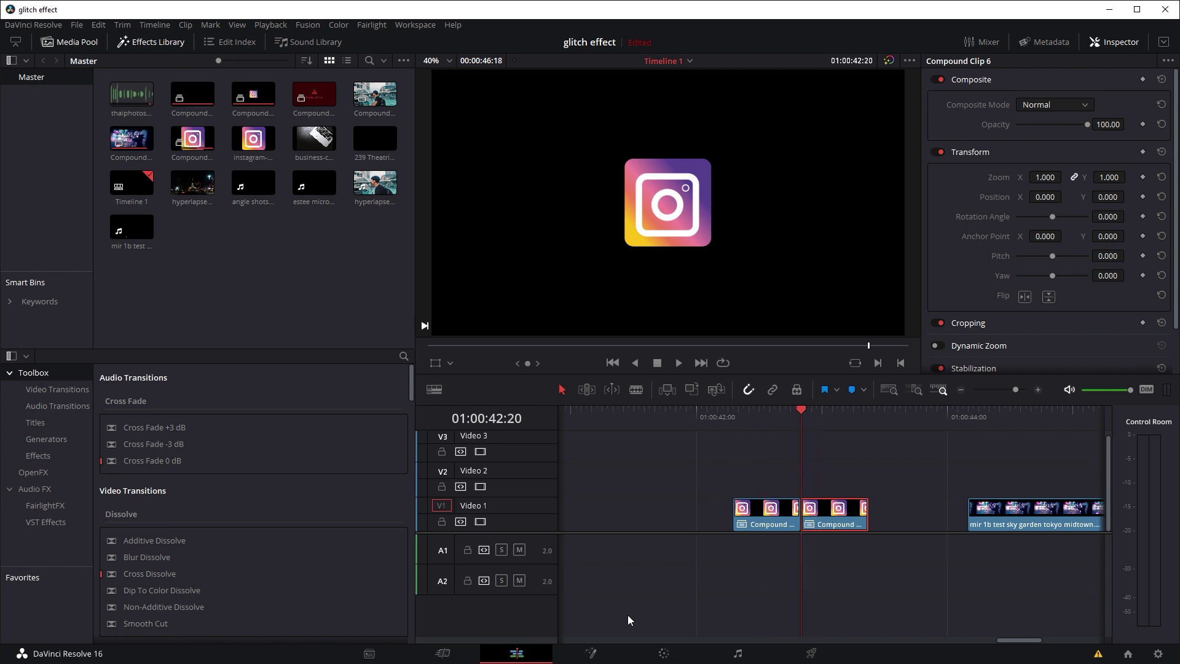
pyautogui.click(594, 653)
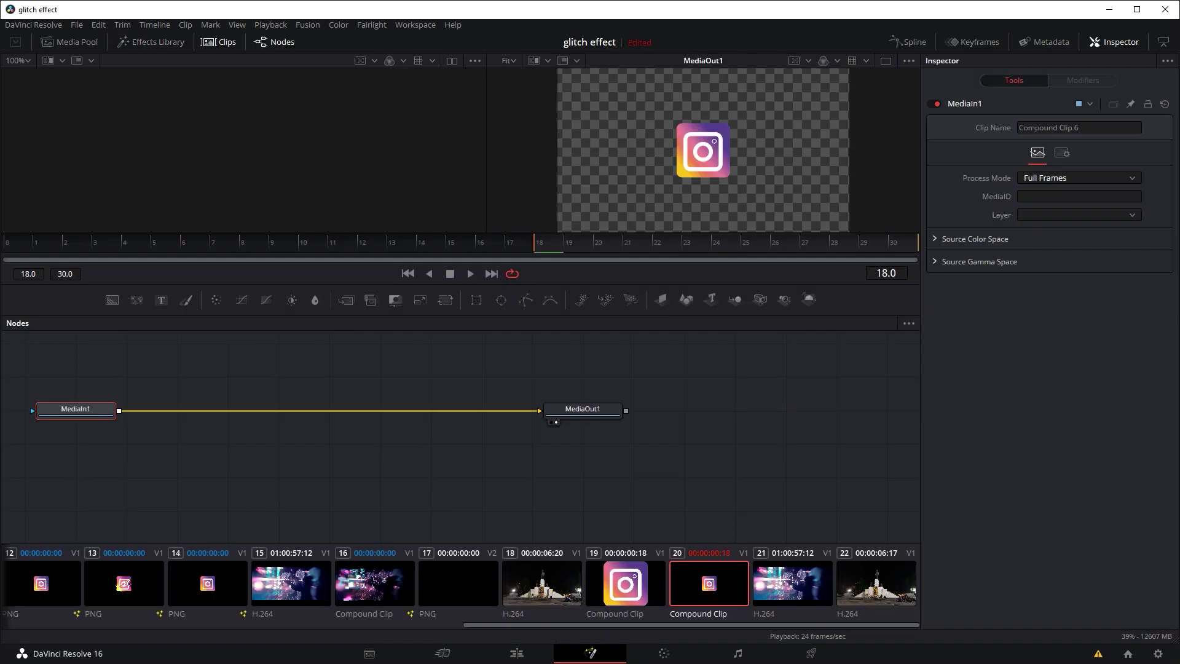
# Switch to File Explorer and bring thaiphotos glitch version 2 2.setting into the Fusion node graph.
pyautogui.hotkey('alt', 'Tab')
pyautogui.moveTo(411, 14); pyautogui.dragTo(567, 53)
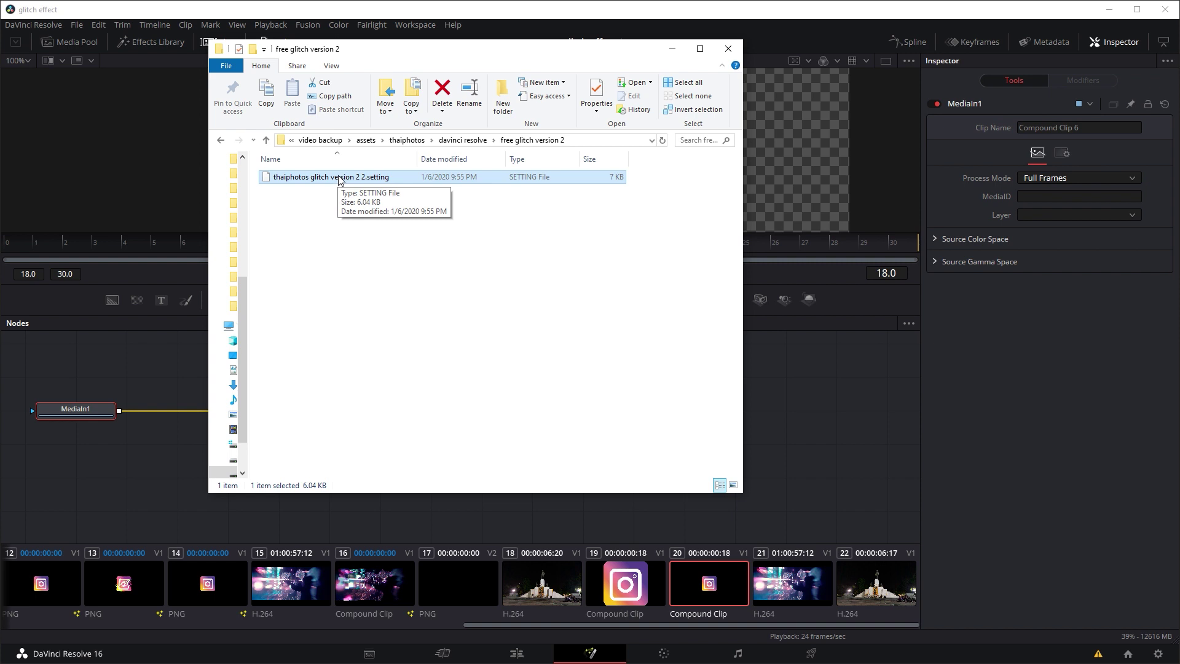
pyautogui.moveTo(339, 181); pyautogui.dragTo(150, 368)
pyautogui.hotkey('alt', 'Tab')
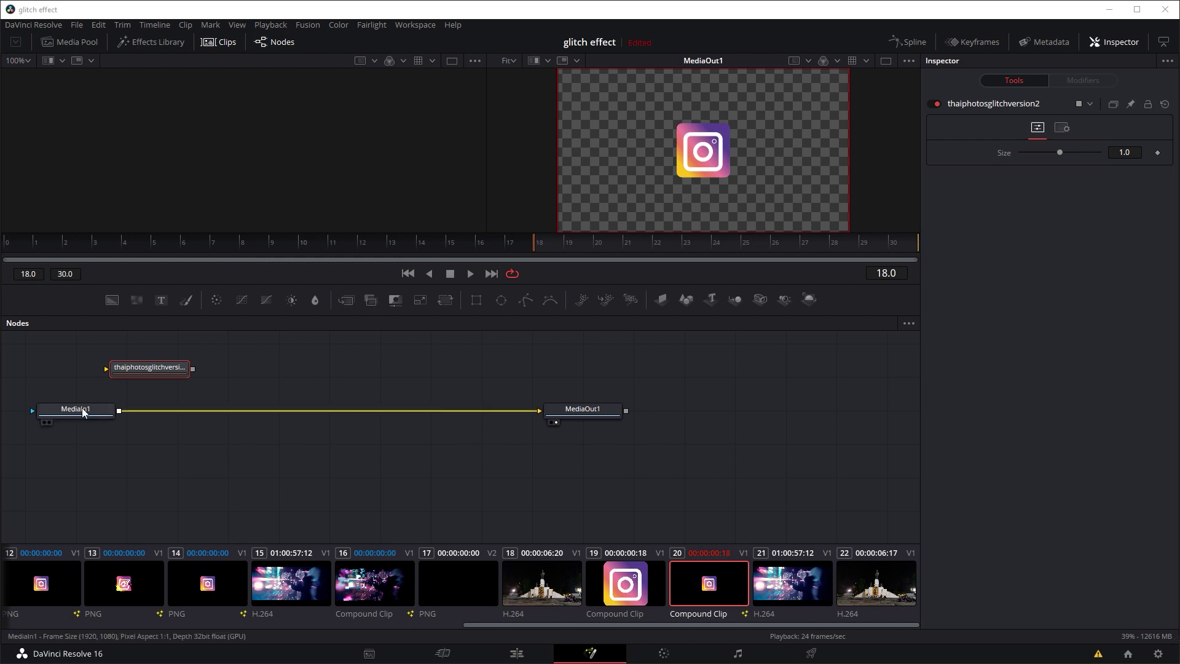
# Connect the glitch node between MediaIn1 and MediaOut1, align it with them, and preview the effect.
pyautogui.moveTo(172, 379); pyautogui.dragTo(234, 393)
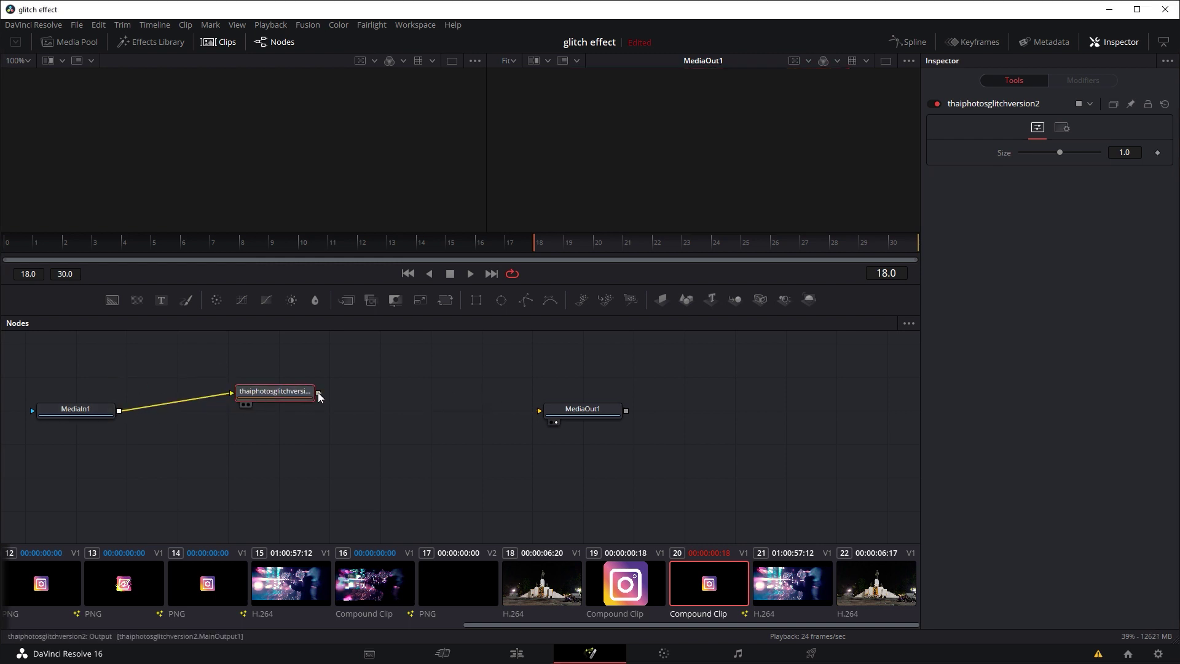
pyautogui.moveTo(318, 393); pyautogui.dragTo(541, 410)
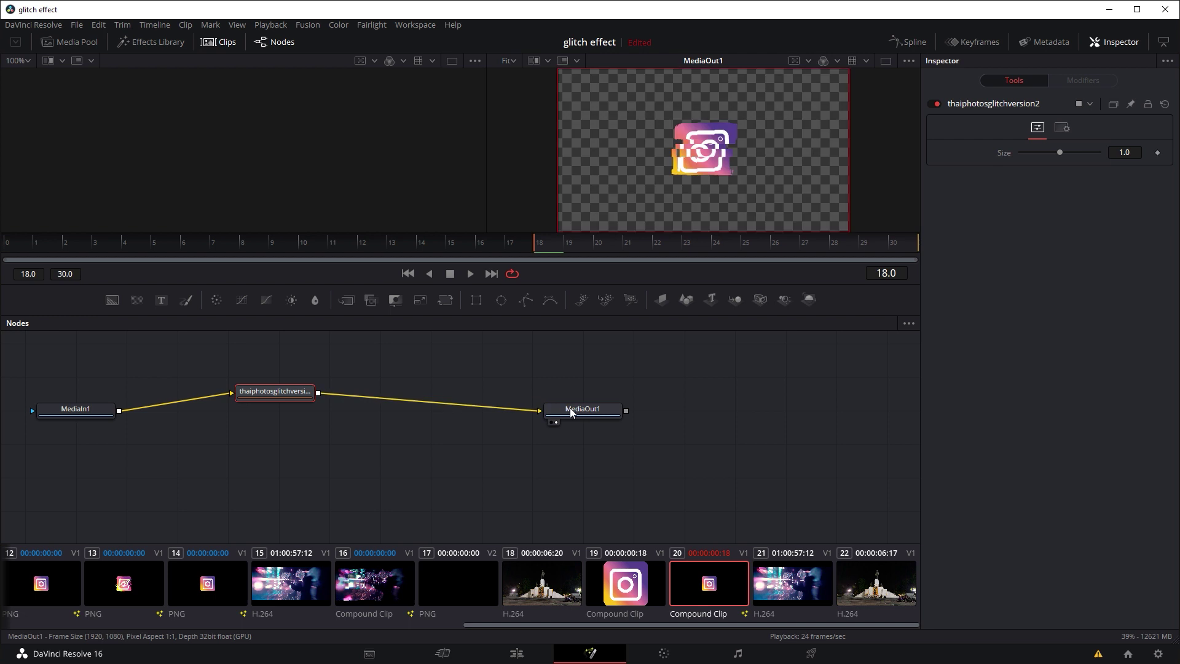
pyautogui.click(470, 277)
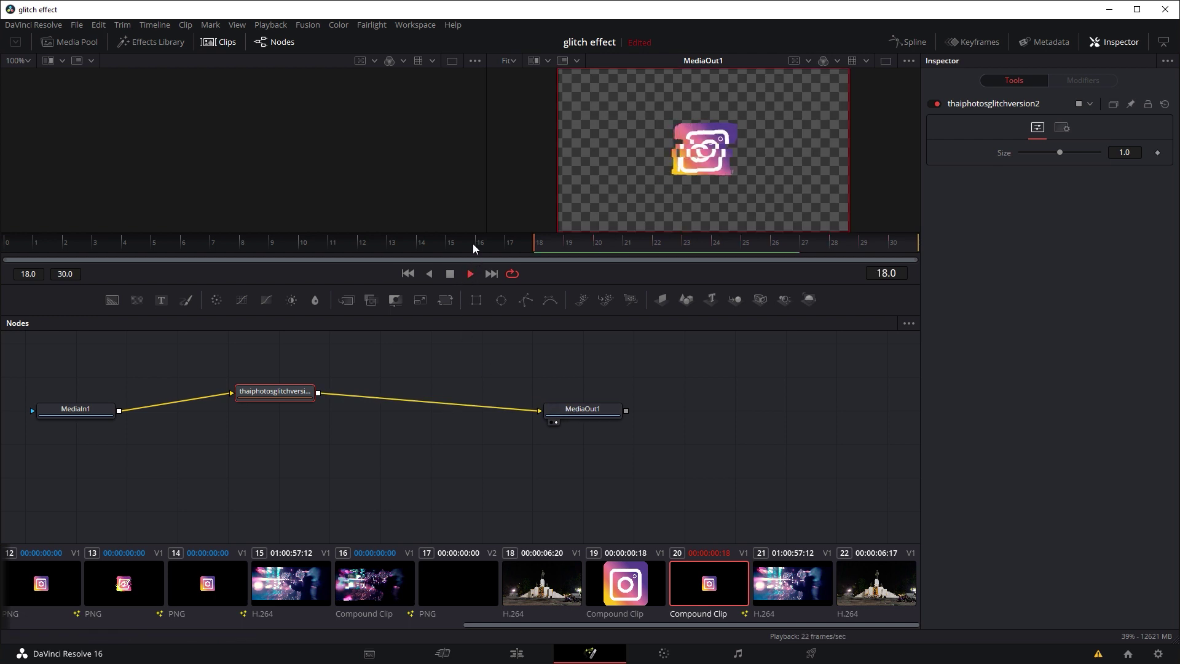
pyautogui.click(452, 274)
pyautogui.moveTo(281, 394); pyautogui.dragTo(290, 411)
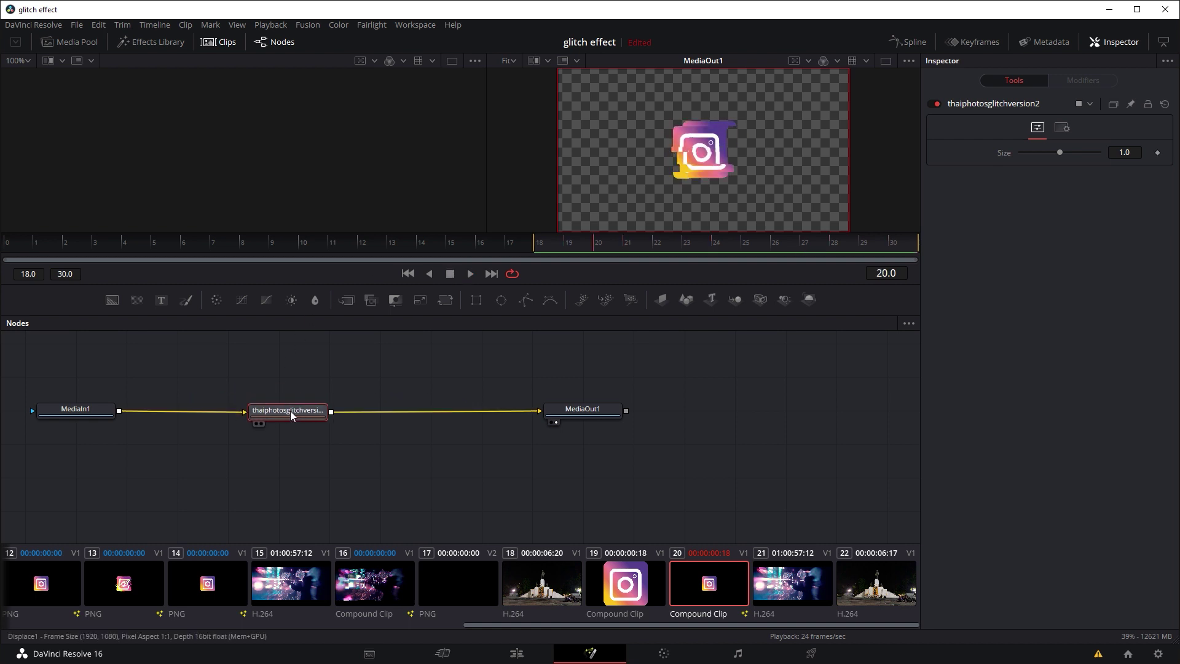
# Try a Size of 0.38 on the glitch node and preview the effect.
pyautogui.click(1109, 44)
pyautogui.click(1109, 45)
pyautogui.moveTo(1063, 152); pyautogui.dragTo(1038, 153)
pyautogui.click(470, 273)
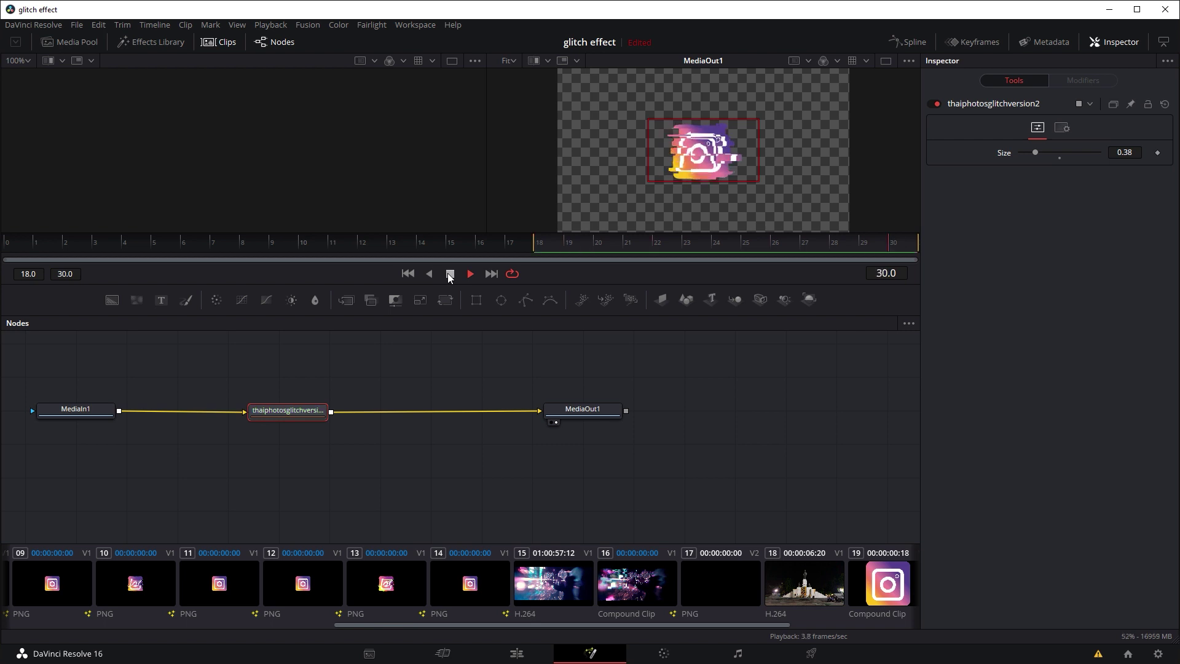
pyautogui.click(450, 275)
# Raise the glitch node's Size to about 1.83 and play the effect back.
pyautogui.moveTo(1035, 153); pyautogui.dragTo(1070, 153)
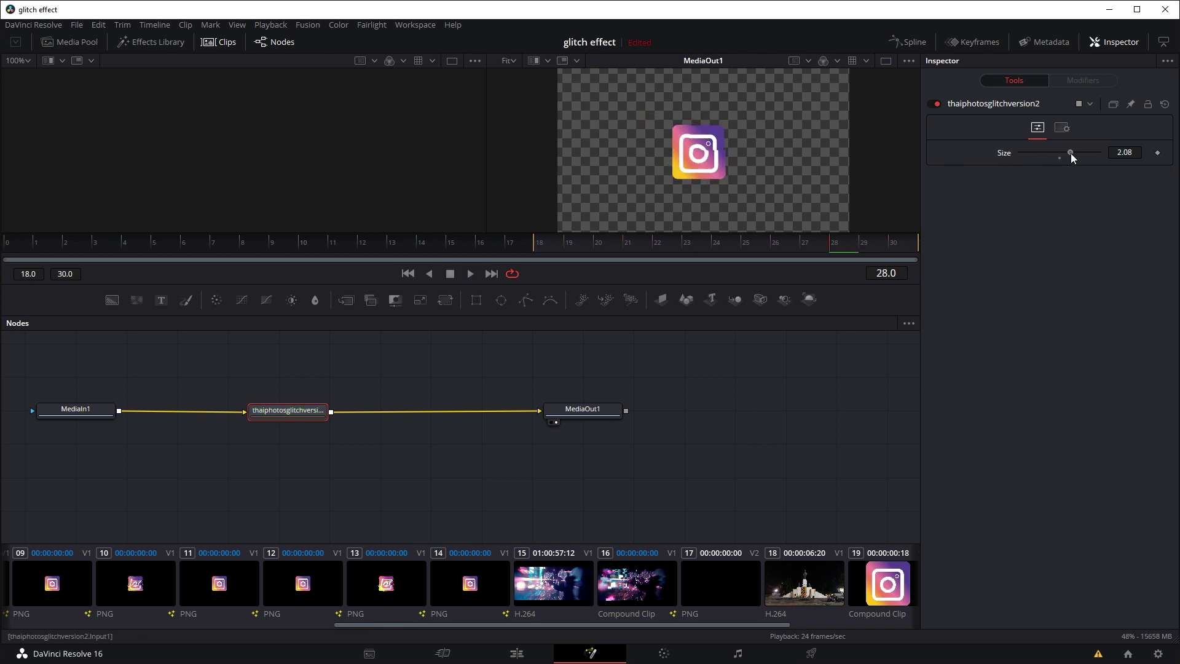
pyautogui.click(470, 274)
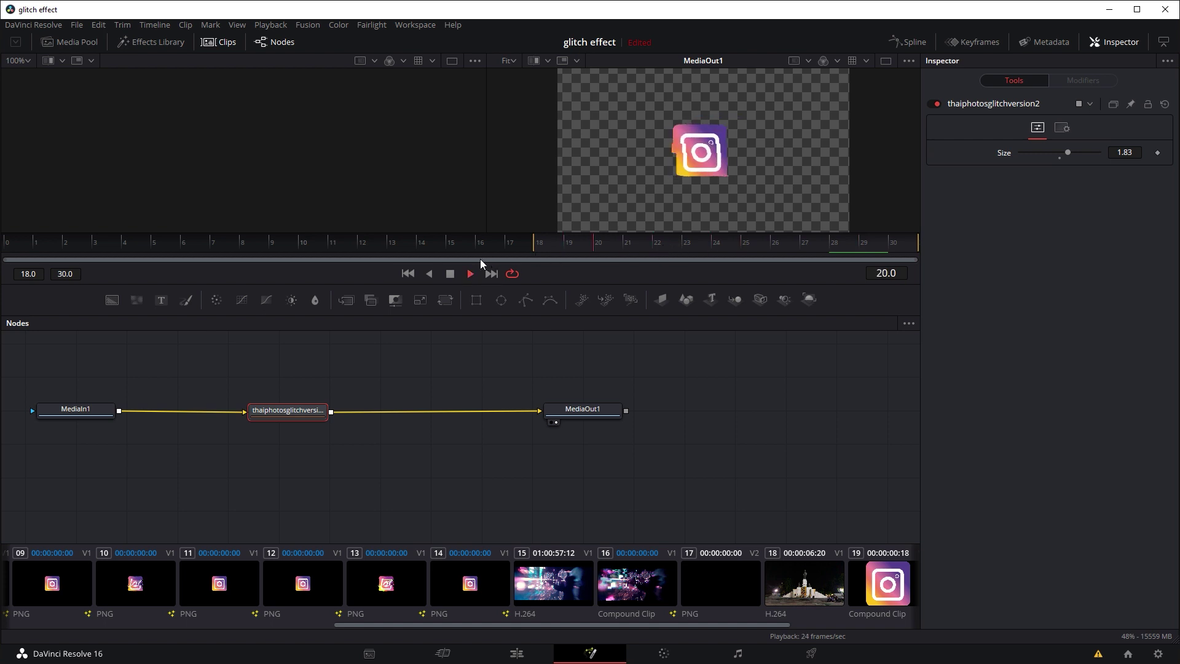
pyautogui.click(452, 274)
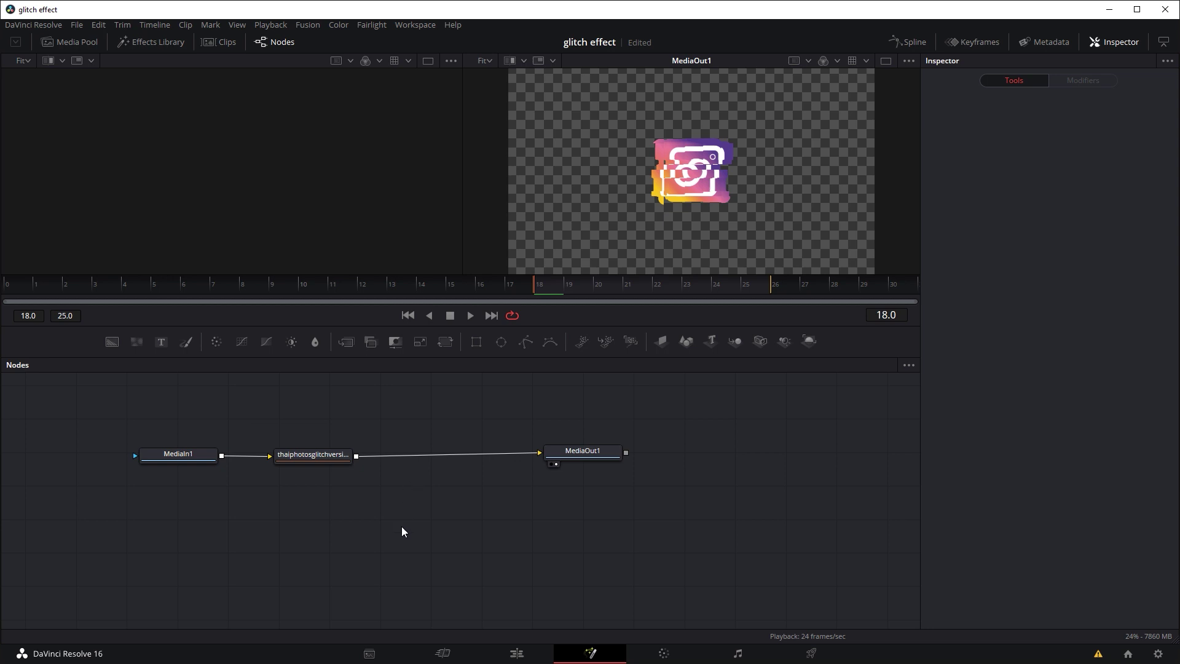
# Return to the Edit page and play the timeline from the first logo clip through the glitched clip.
pyautogui.click(517, 654)
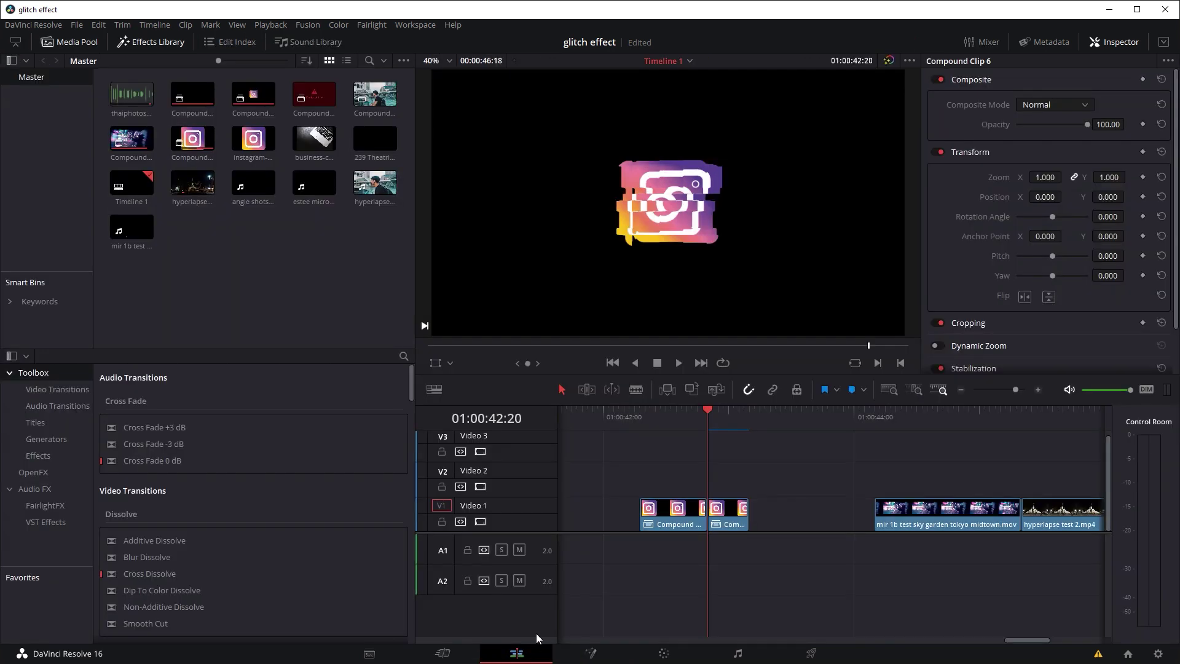
pyautogui.click(666, 410)
pyautogui.press('space')
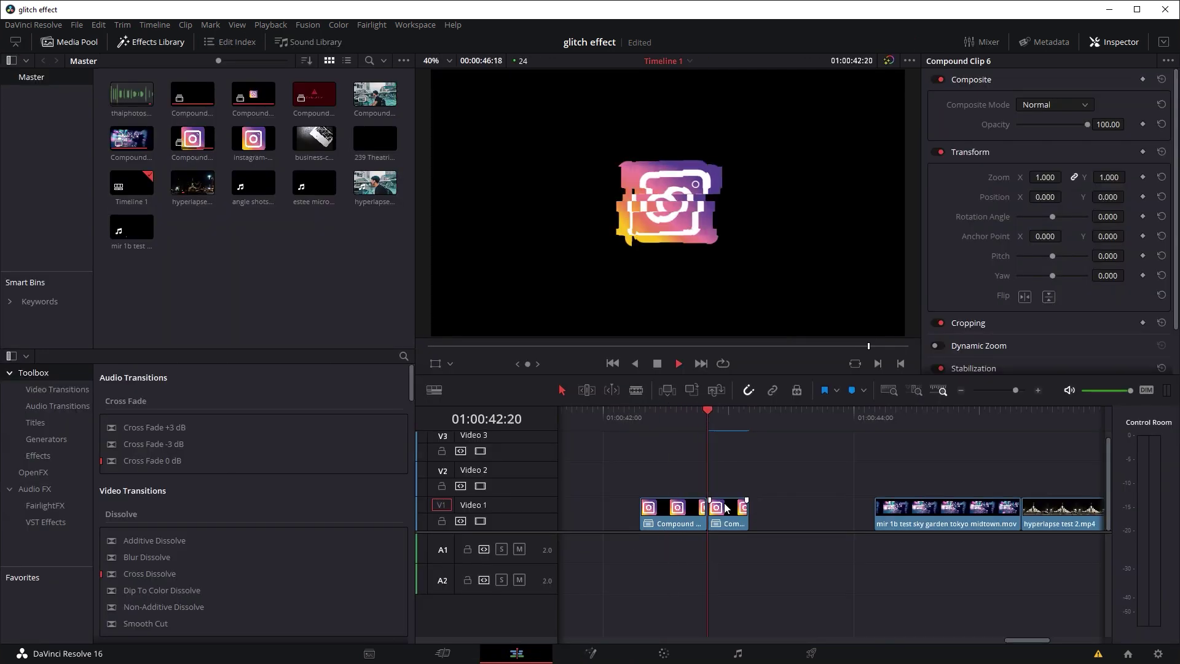
pyautogui.click(676, 411)
pyautogui.press('space')
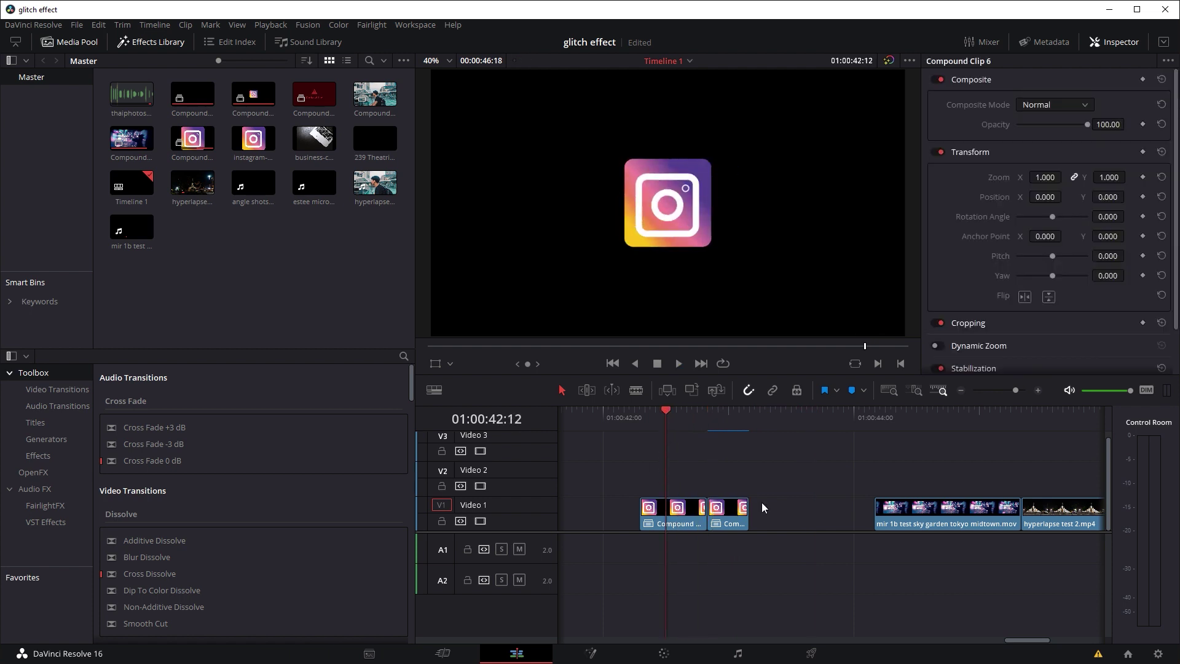
# Copy the first logo clip to directly after the glitched clip and play the three-clip sequence.
pyautogui.click(686, 515)
pyautogui.moveTo(684, 516); pyautogui.dragTo(788, 515)
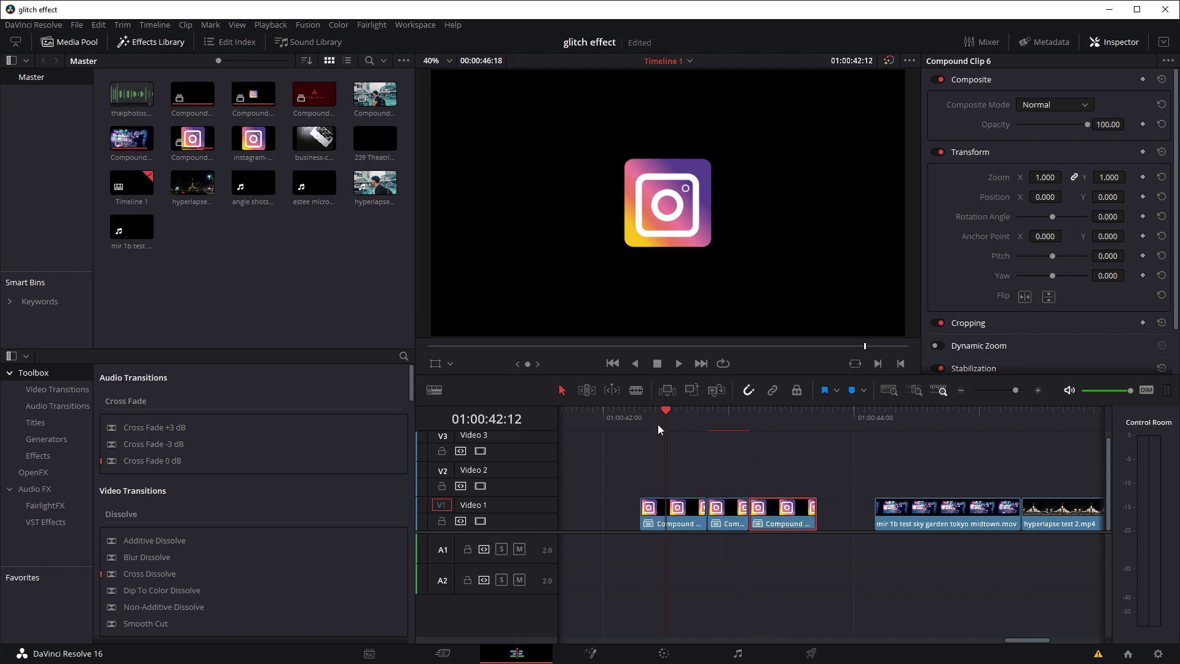
pyautogui.press('space')
pyautogui.click(666, 420)
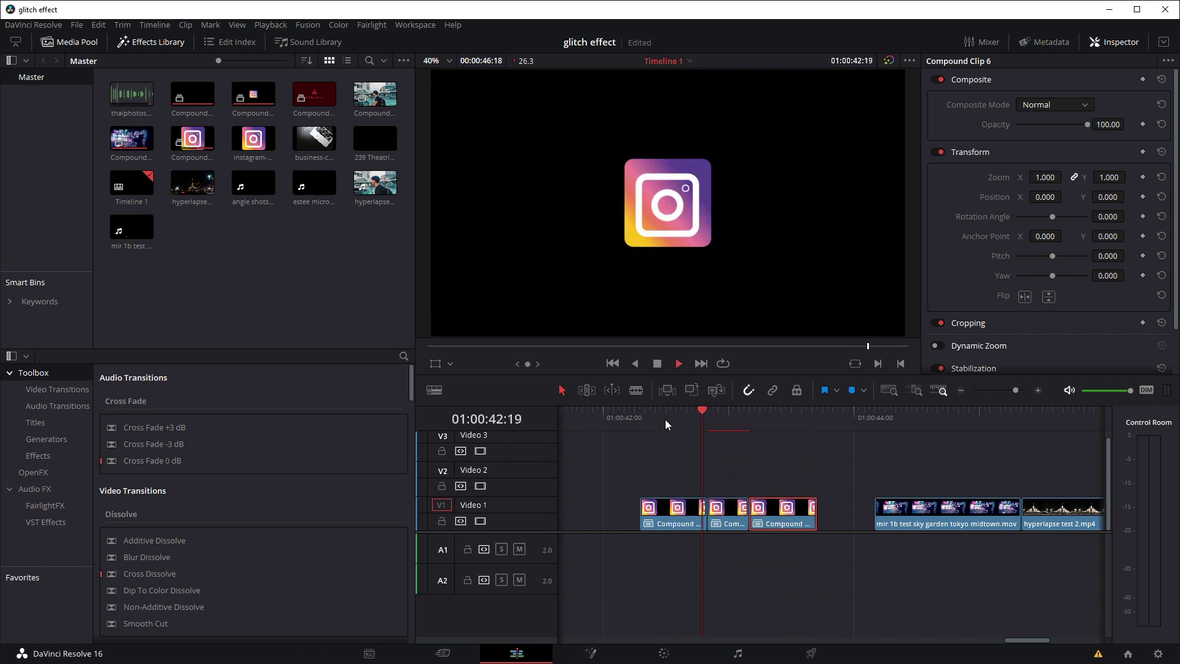
pyautogui.click(655, 418)
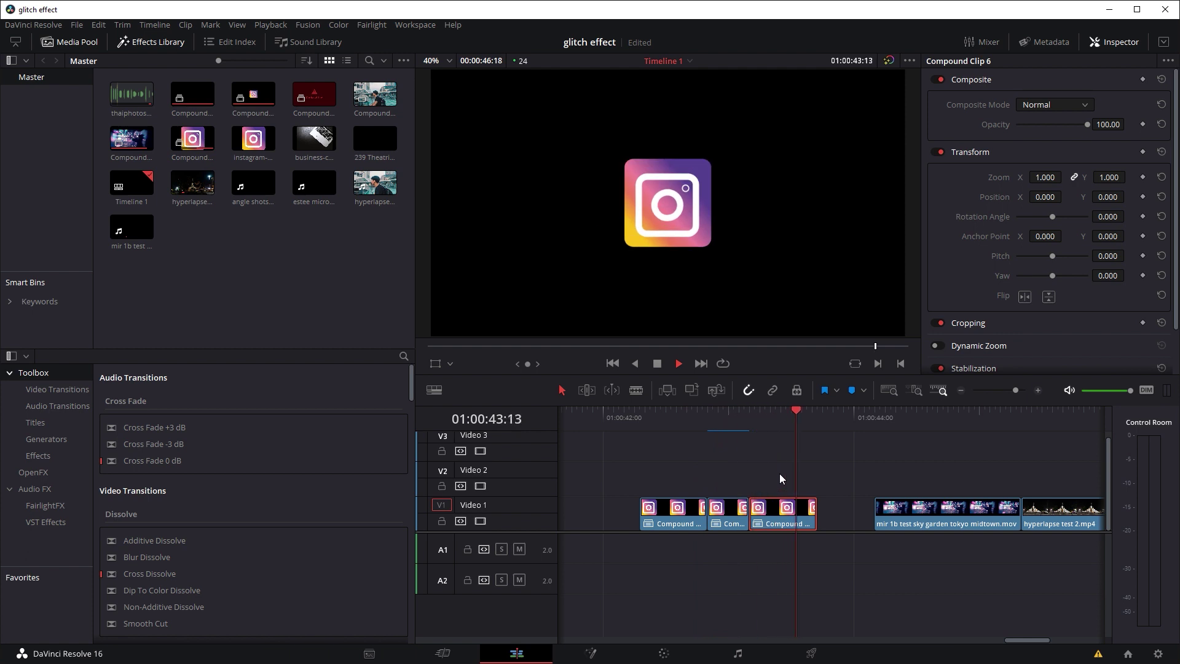
pyautogui.press('space')
# Position the playhead at the start of the middle glitched clip and open that clip in Fusion.
pyautogui.click(710, 419)
pyautogui.click(722, 519)
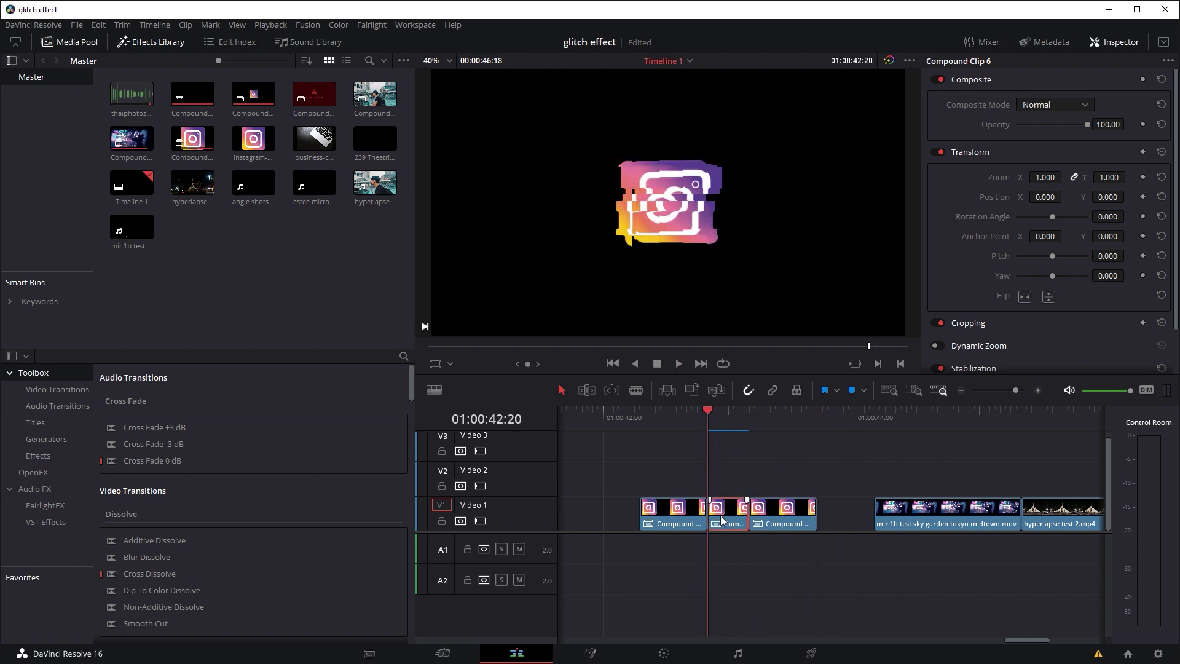
pyautogui.click(591, 653)
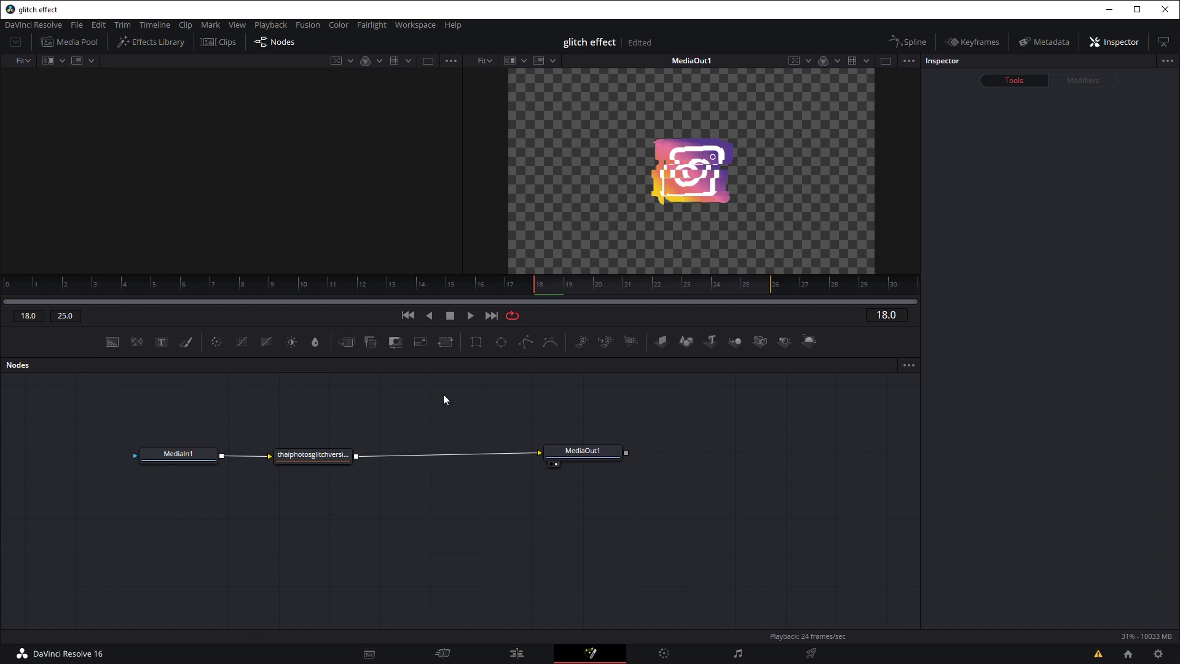
# Disconnect the glitch node from MediaOut1 and show the glitch node's output in the first viewer.
pyautogui.click(327, 458)
pyautogui.moveTo(414, 458); pyautogui.dragTo(474, 451)
pyautogui.click(473, 452)
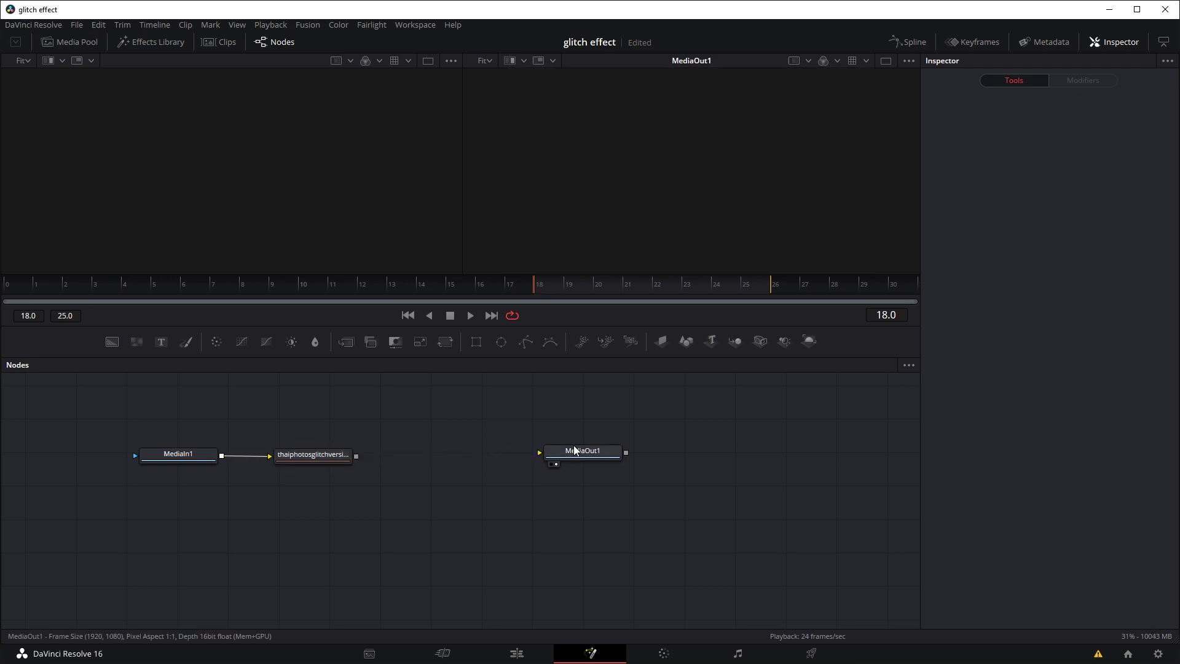
pyautogui.click(311, 456)
pyautogui.click(371, 486)
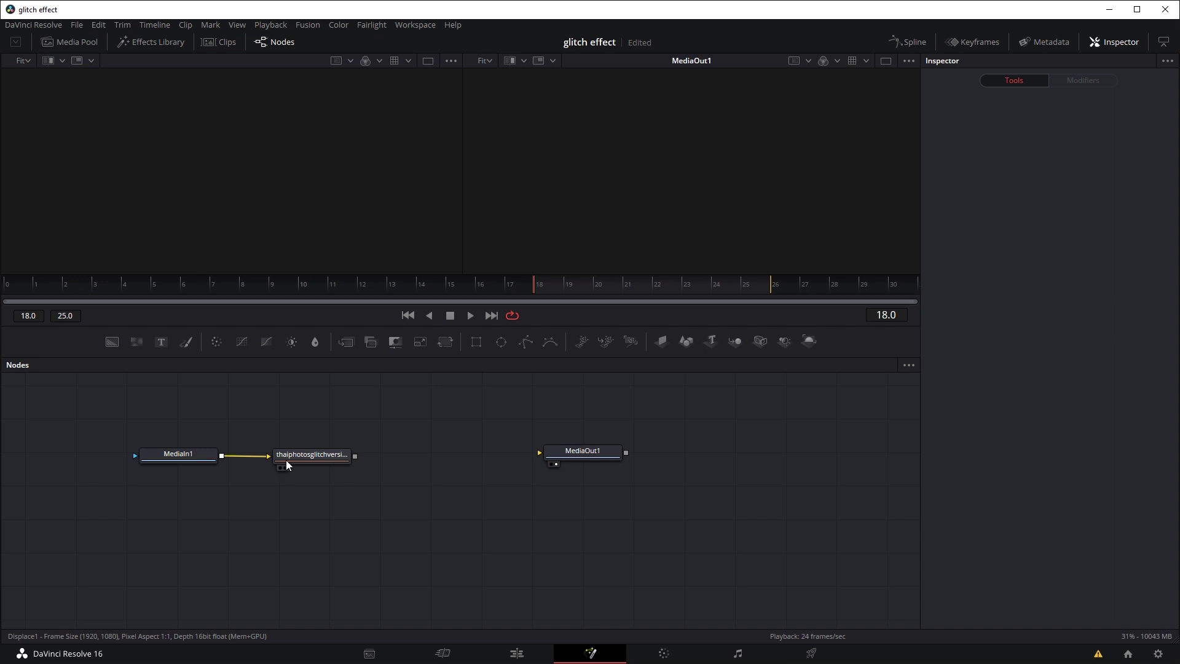
pyautogui.moveTo(288, 465); pyautogui.dragTo(242, 190)
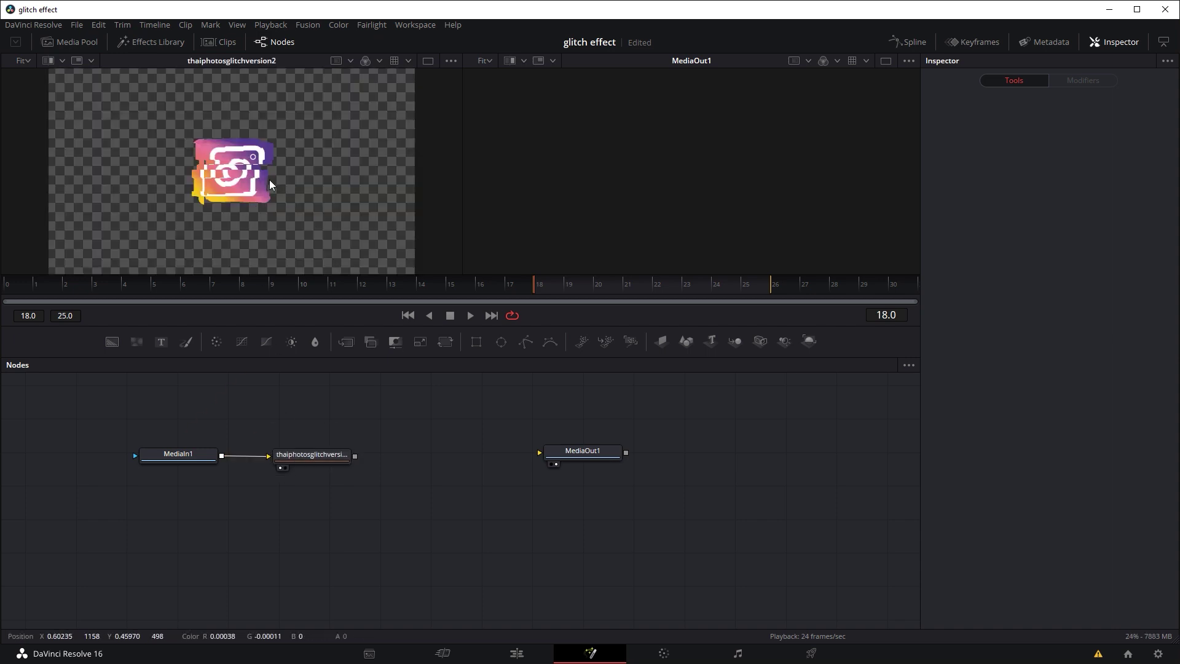
# Add a Color Gain node fed by the glitch node's output and show it in the second viewer.
pyautogui.hotkey('shift', 'space')
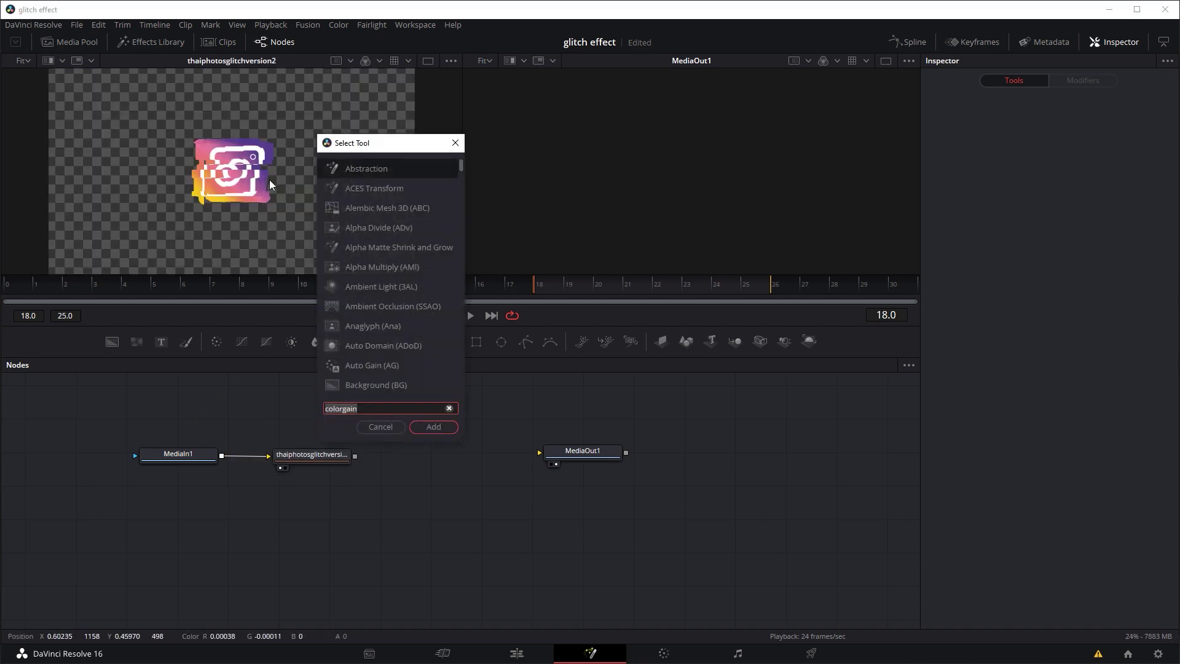
pyautogui.write('color ga')
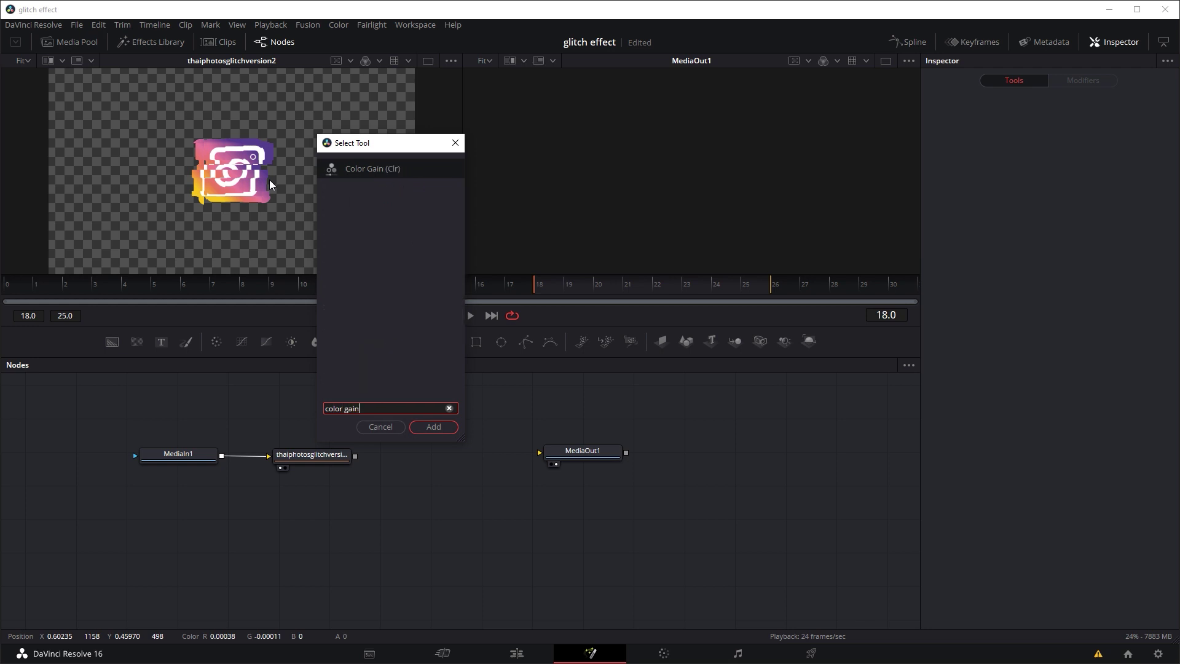
pyautogui.write('in')
pyautogui.press('Return')
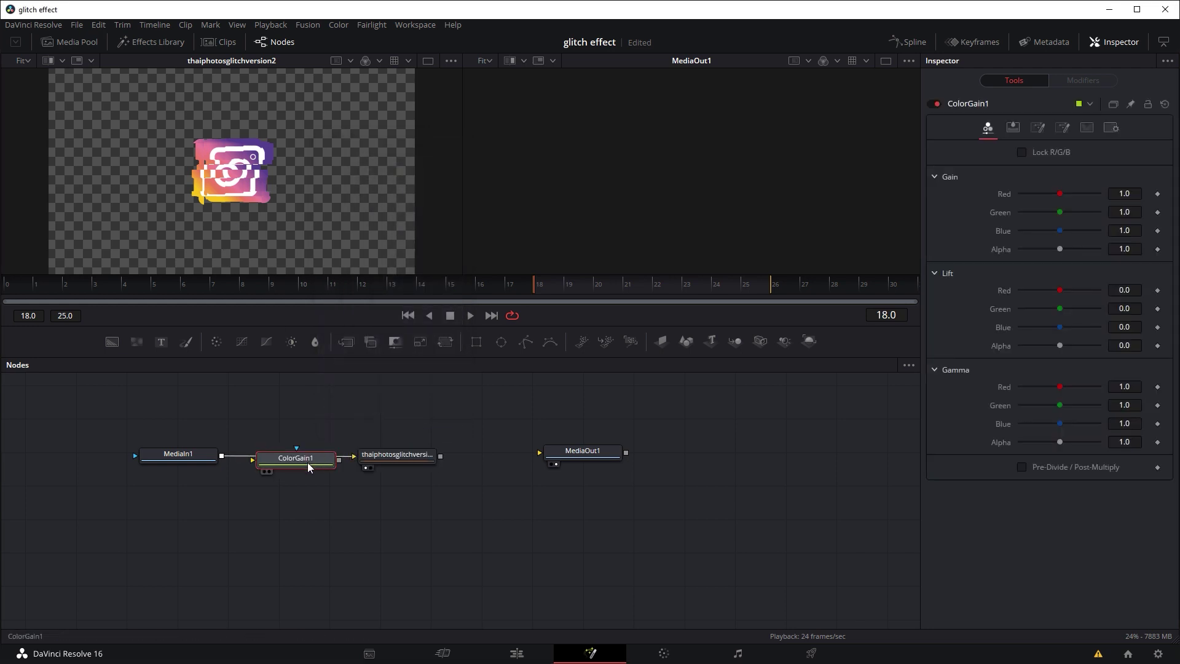
pyautogui.moveTo(309, 467); pyautogui.dragTo(369, 536)
pyautogui.moveTo(425, 456); pyautogui.dragTo(357, 529)
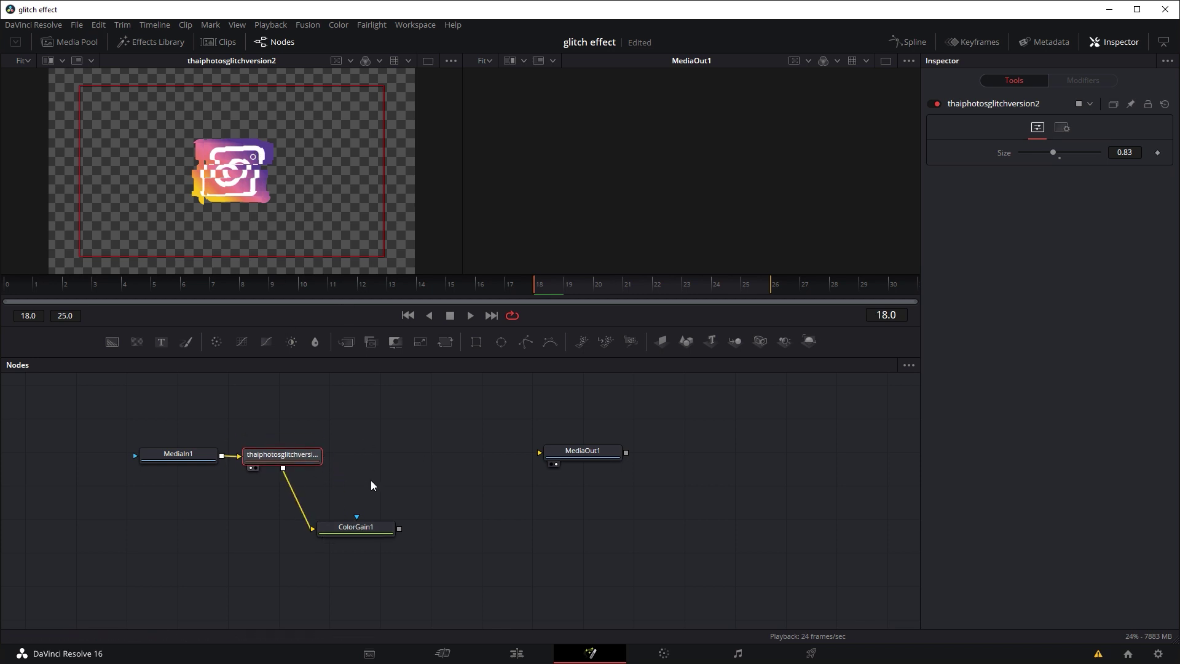
pyautogui.moveTo(362, 533); pyautogui.dragTo(603, 203)
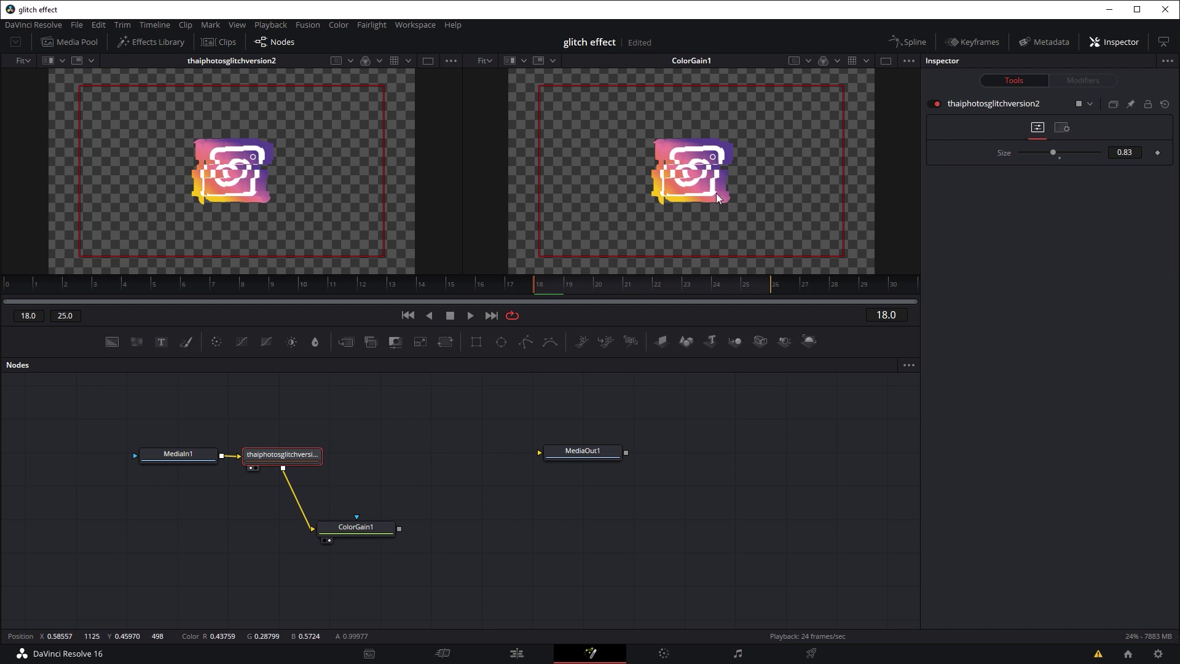
# Set ColorGain1's Red/Cyan balance to 0.71 for High, 0.76 for Mid and 0.65 for Dark.
pyautogui.click(355, 526)
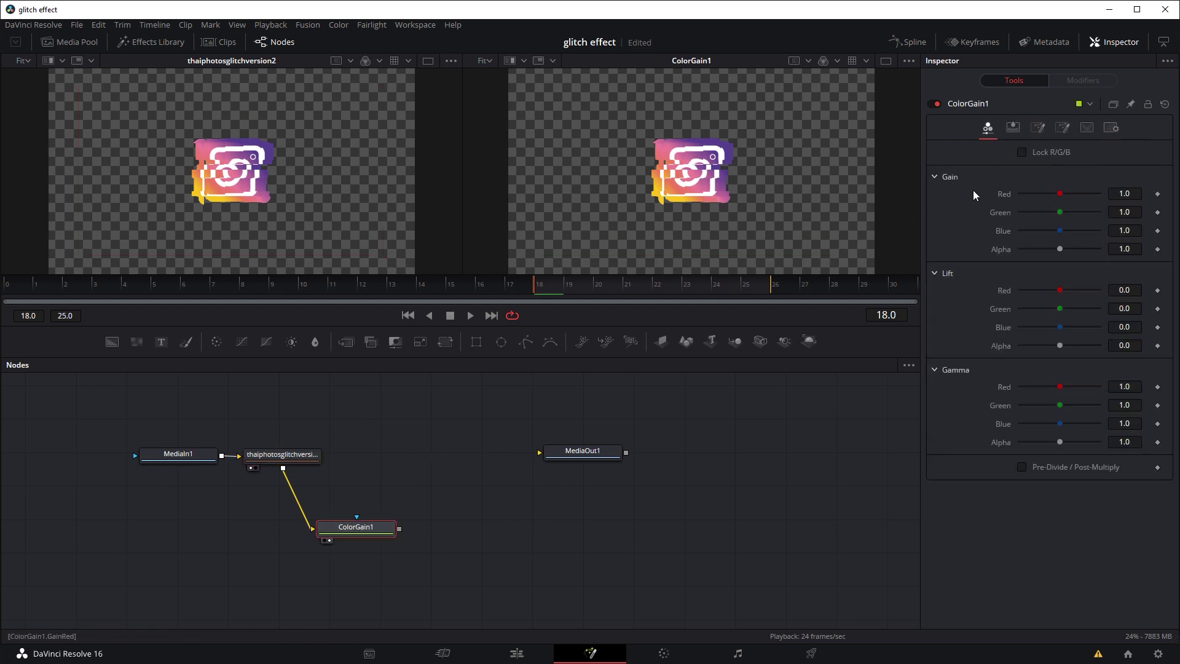
pyautogui.click(1038, 129)
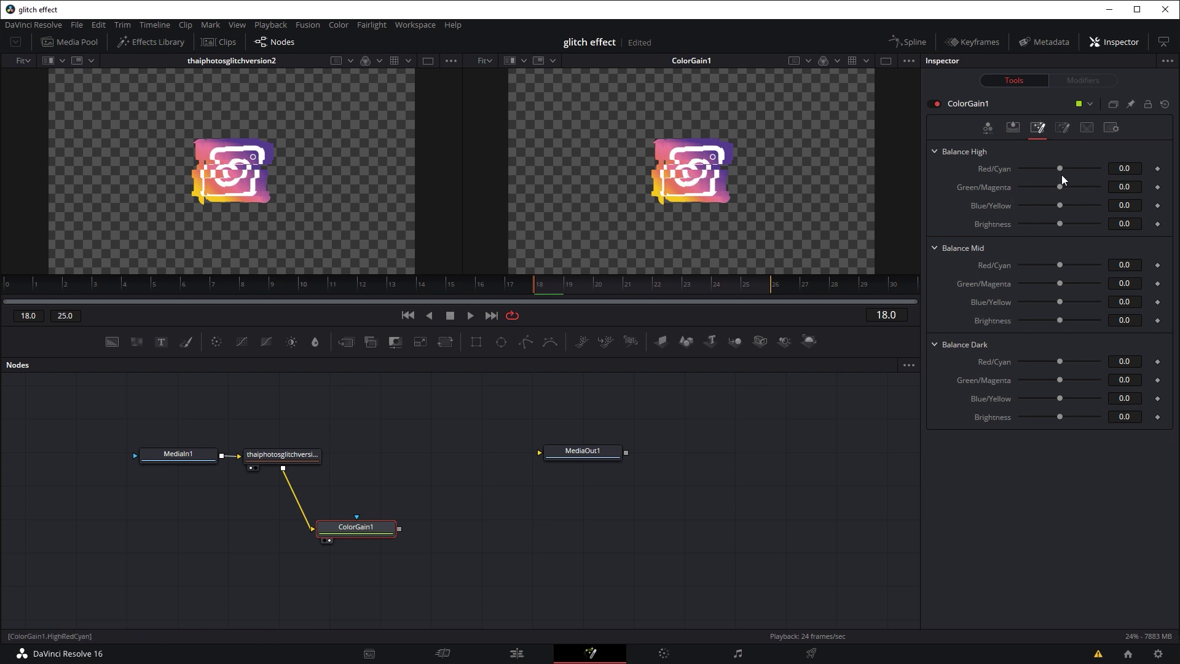
pyautogui.moveTo(1061, 167); pyautogui.dragTo(1079, 168)
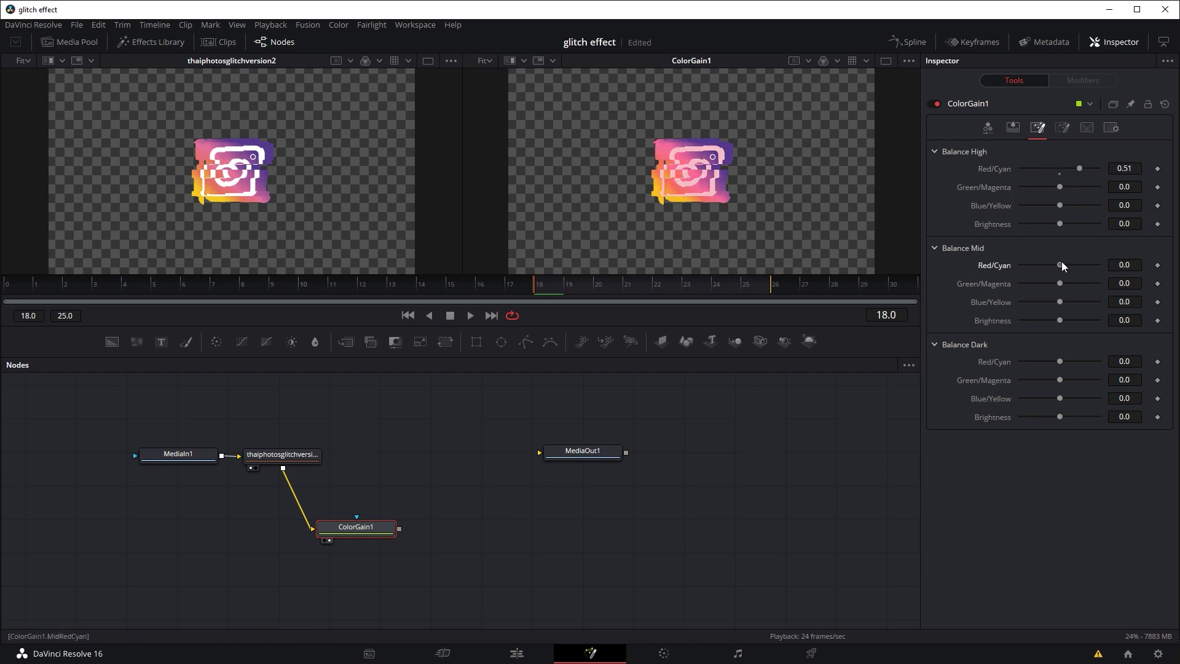
pyautogui.moveTo(1060, 264); pyautogui.dragTo(1087, 264)
pyautogui.moveTo(1060, 362); pyautogui.dragTo(1086, 362)
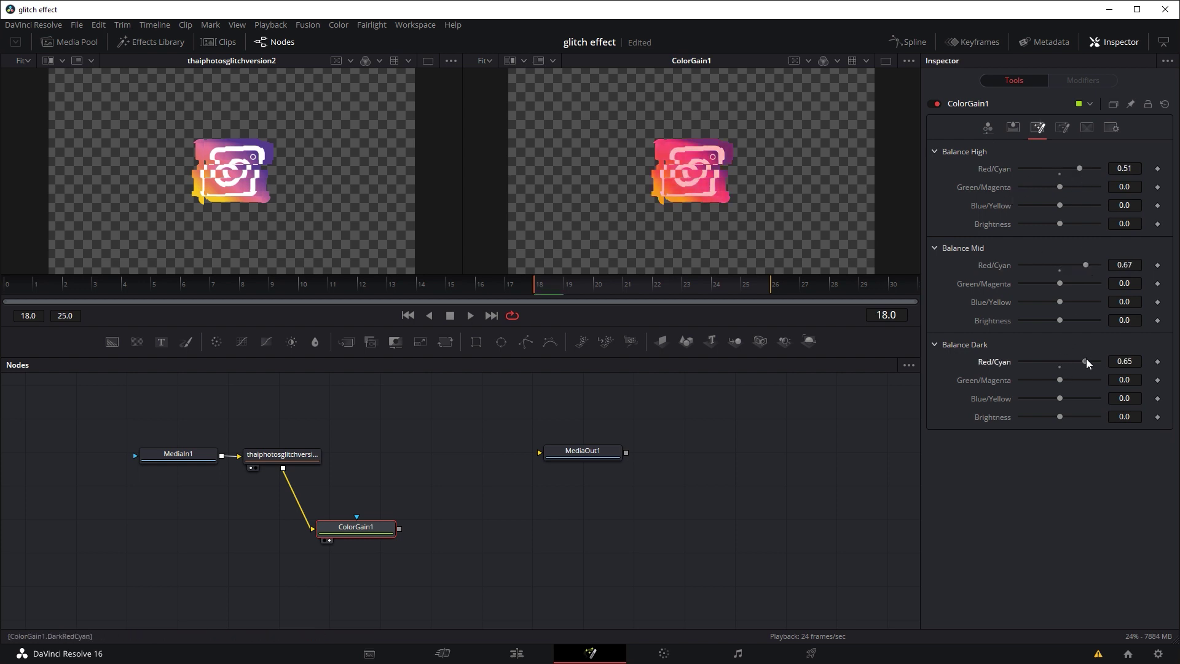
pyautogui.moveTo(1087, 264); pyautogui.dragTo(1090, 265)
pyautogui.moveTo(1081, 168); pyautogui.dragTo(1089, 169)
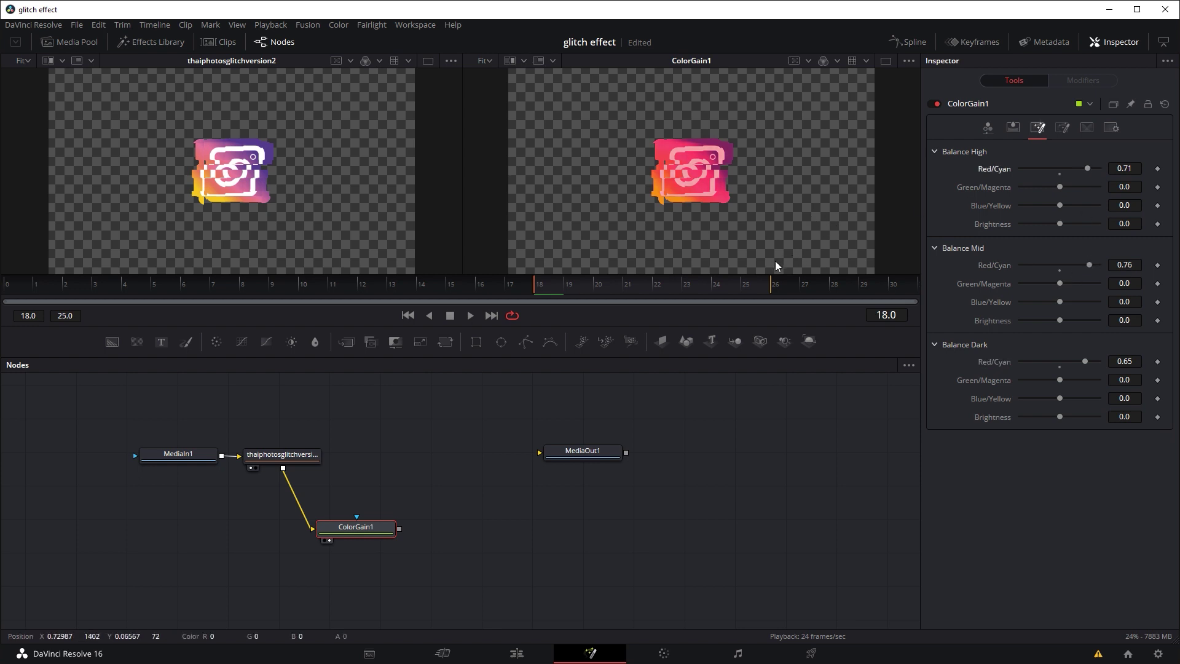
# Reposition the ColorGain1 node almost directly below the glitch node in the node graph.
pyautogui.moveTo(365, 531); pyautogui.dragTo(354, 534)
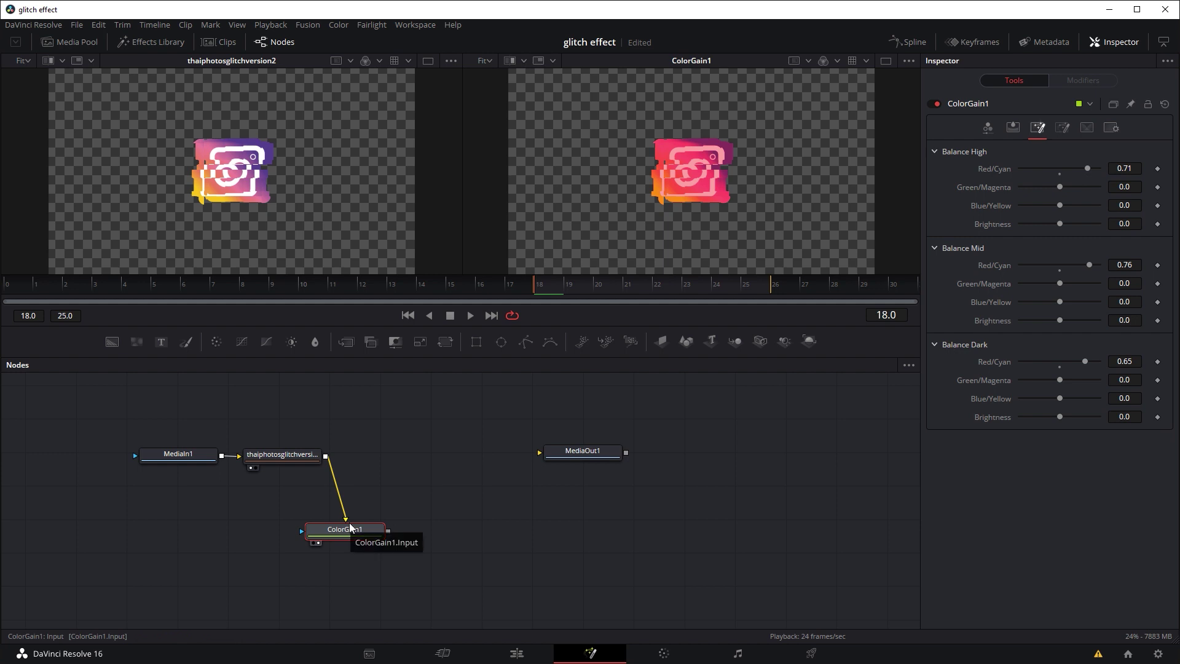
pyautogui.moveTo(342, 530); pyautogui.dragTo(304, 536)
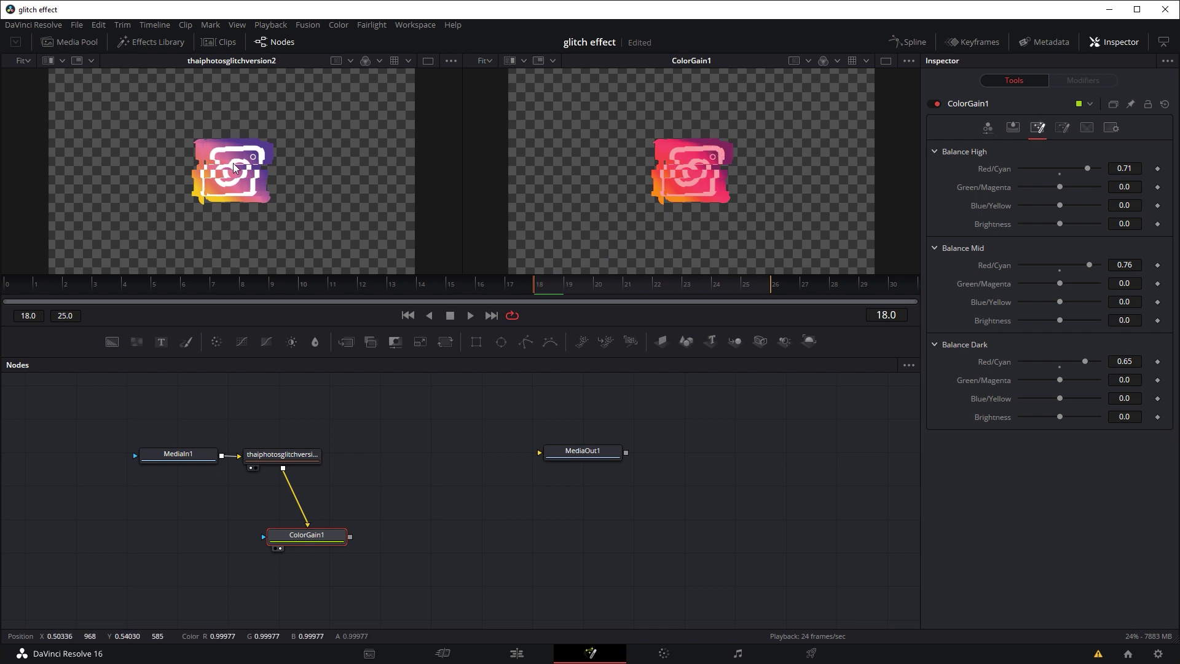
# Nudge ColorGain1 to sit below the glitch node and add a Merge node beside it in the node graph.
pyautogui.moveTo(308, 536); pyautogui.dragTo(295, 535)
pyautogui.click(438, 545)
pyautogui.hotkey('shift', 'space')
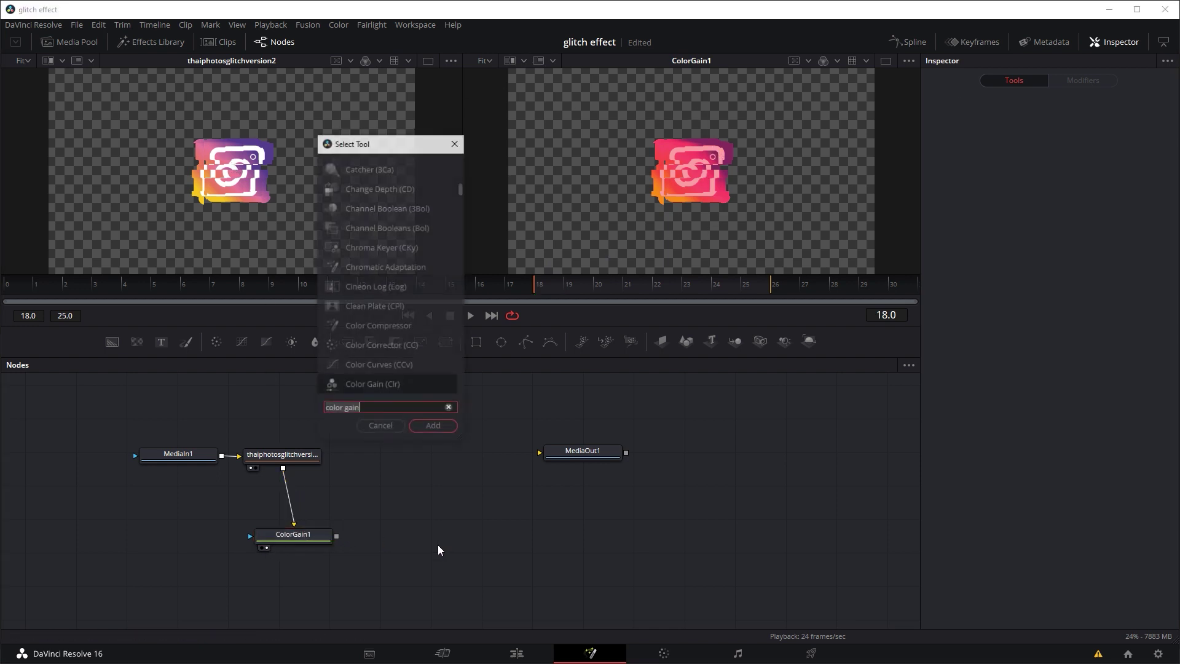
pyautogui.write('merge')
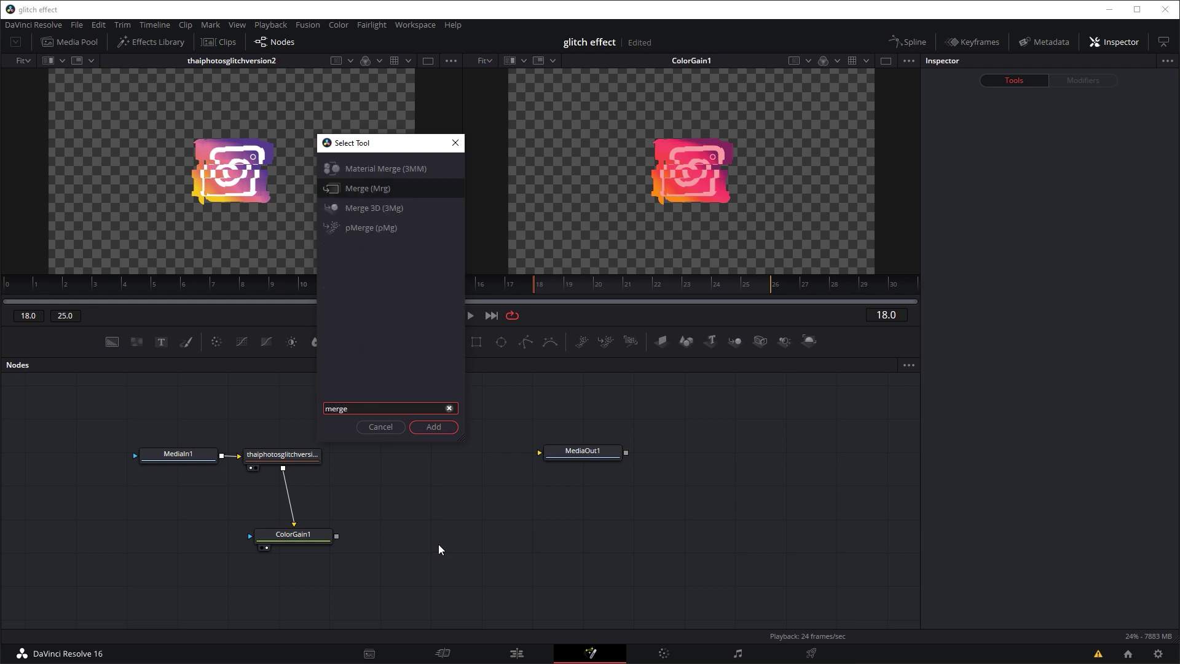
pyautogui.press('Return')
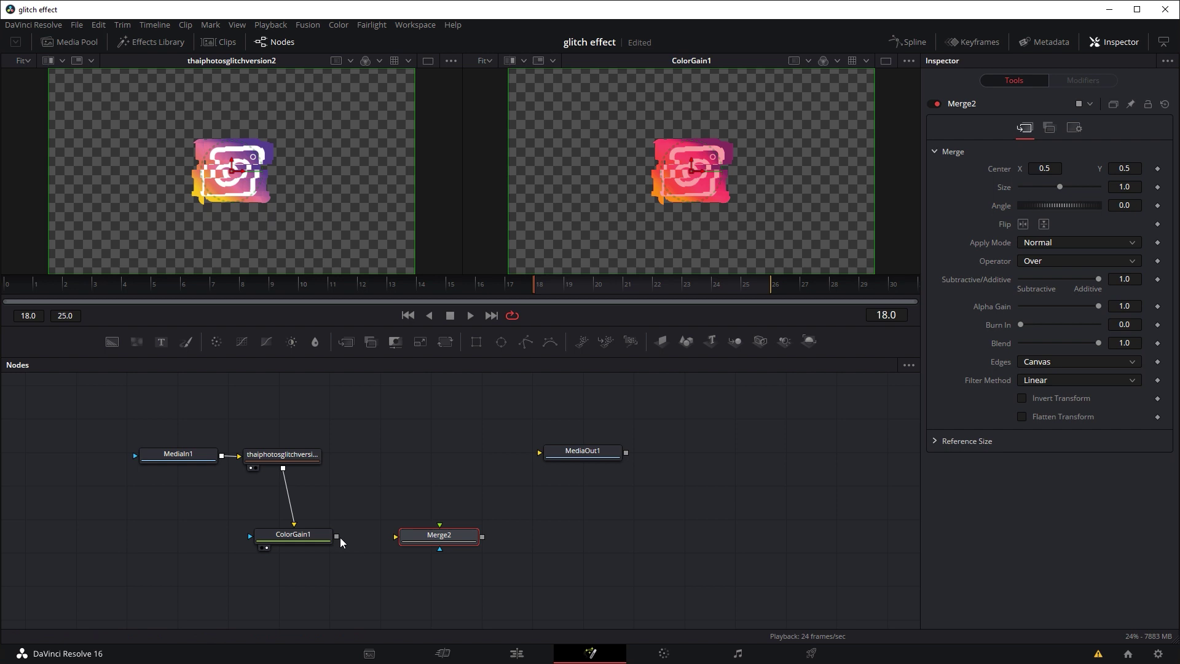
# Connect ColorGain1 as Merge2's foreground and the glitch node as its background, and show Merge2 in the second viewer.
pyautogui.moveTo(338, 538); pyautogui.dragTo(420, 534)
pyautogui.click(453, 554)
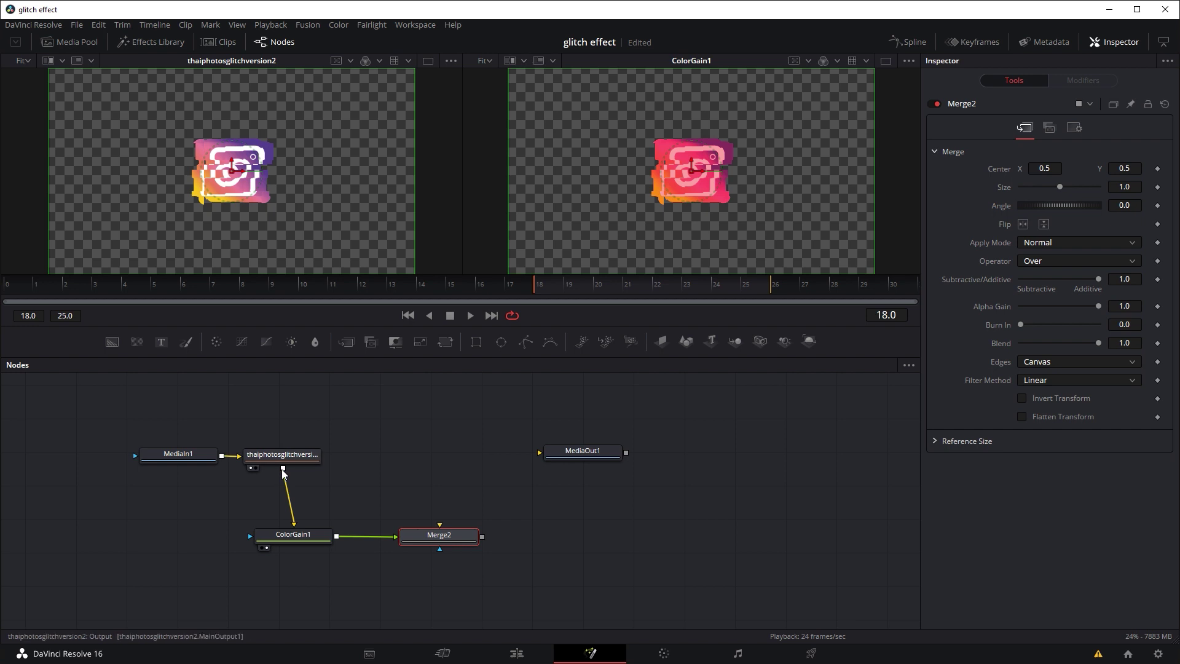
pyautogui.moveTo(283, 471); pyautogui.dragTo(664, 198)
pyautogui.click(492, 549)
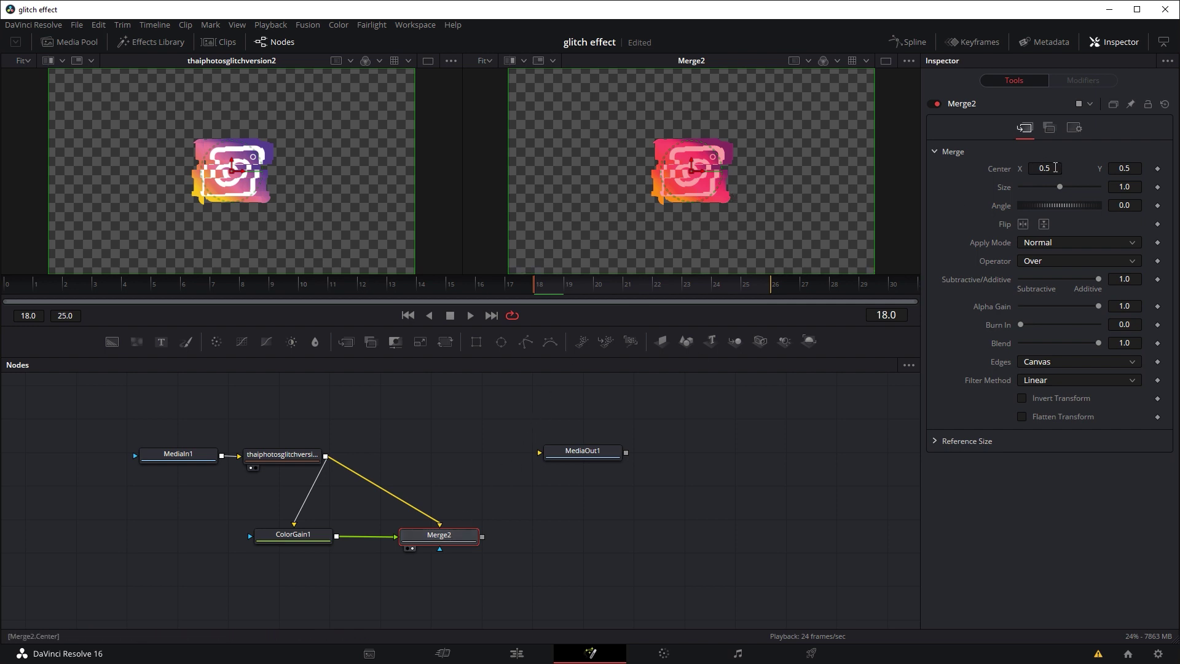
# Offset the red copy by setting Merge2's Center to X 0.479 and Y 0.467.
pyautogui.moveTo(1055, 167); pyautogui.dragTo(1042, 167)
pyautogui.moveTo(1127, 164); pyautogui.dragTo(1155, 165)
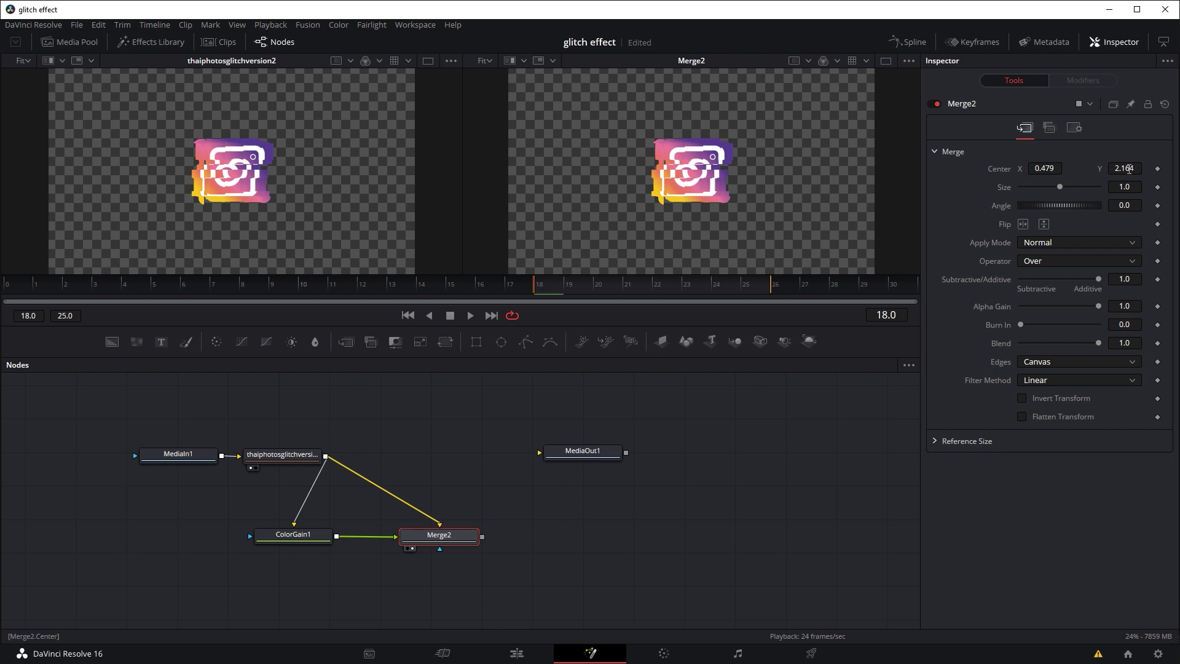
pyautogui.click(1125, 168)
pyautogui.write('0.5')
pyautogui.press('Tab')
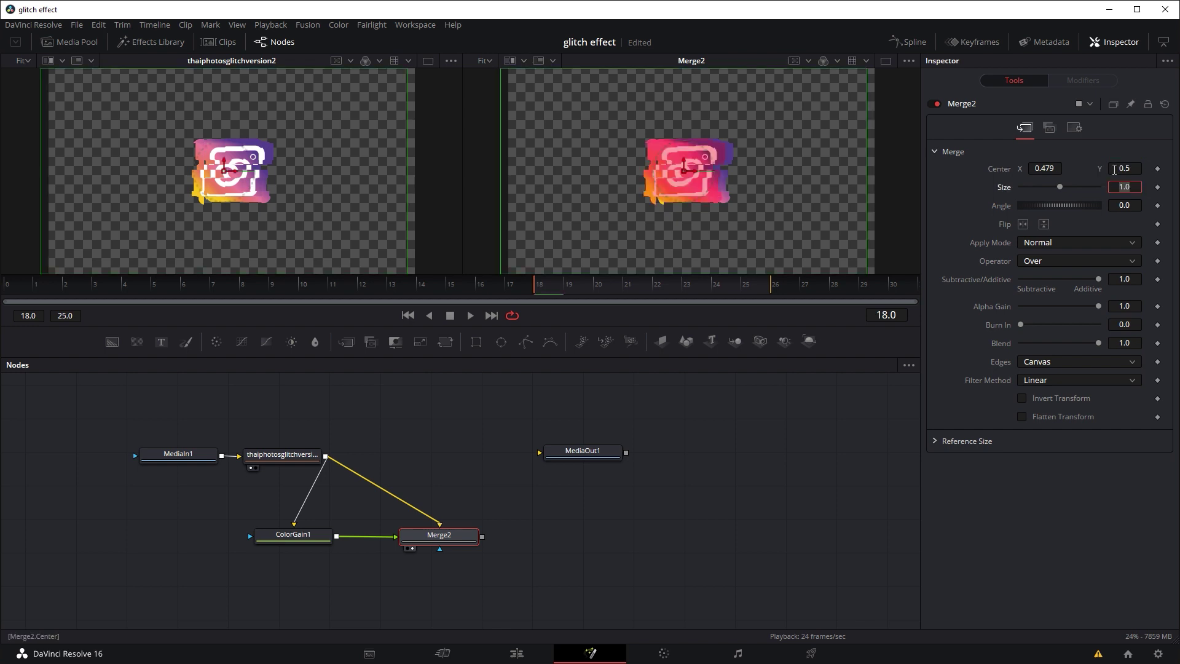
pyautogui.moveTo(1125, 168); pyautogui.dragTo(1100, 179)
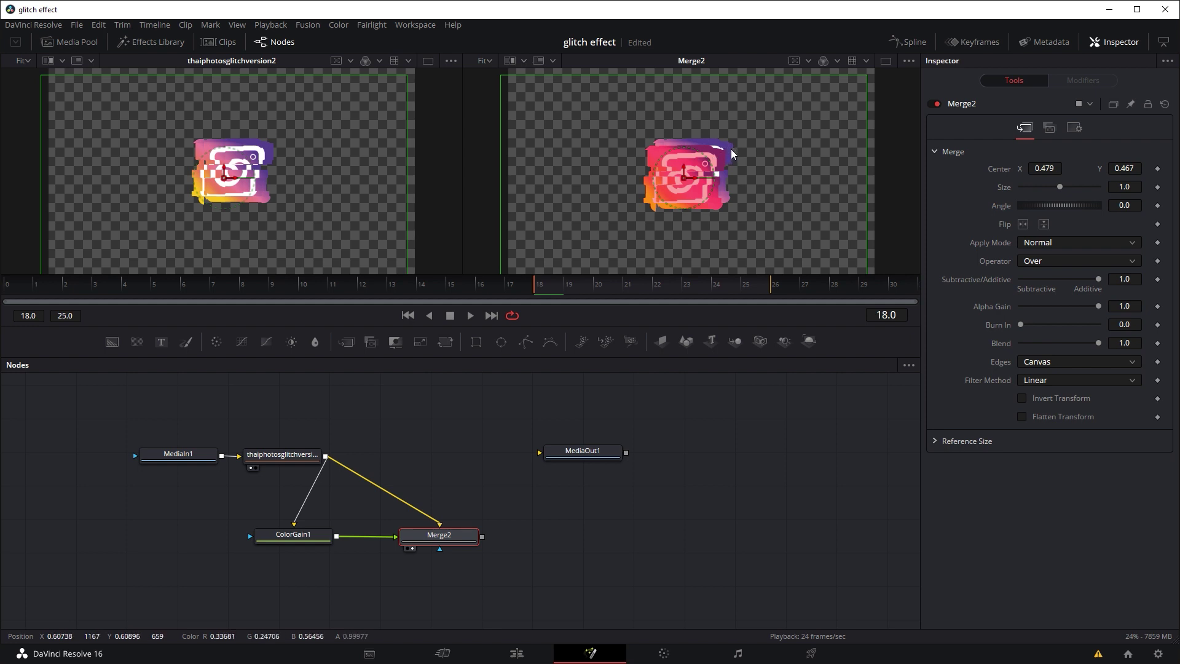
# Try the Screen, Multiply and Overlay apply modes on Merge2 and play back the Overlay version.
pyautogui.click(1067, 244)
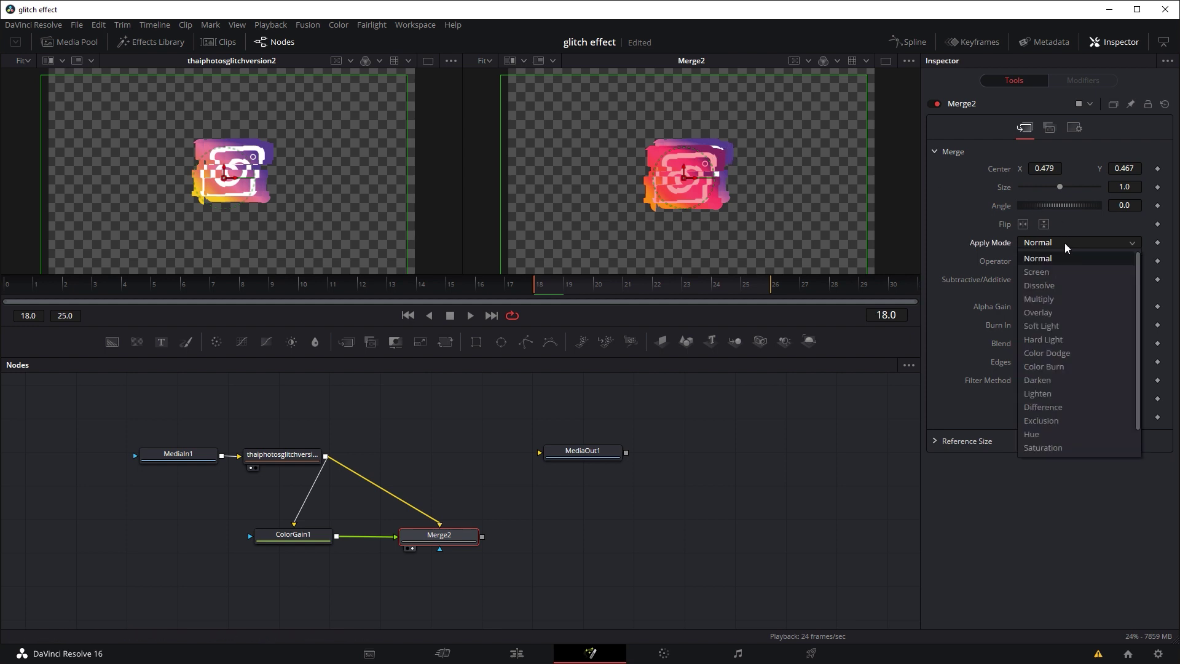
pyautogui.click(1052, 270)
pyautogui.click(1045, 246)
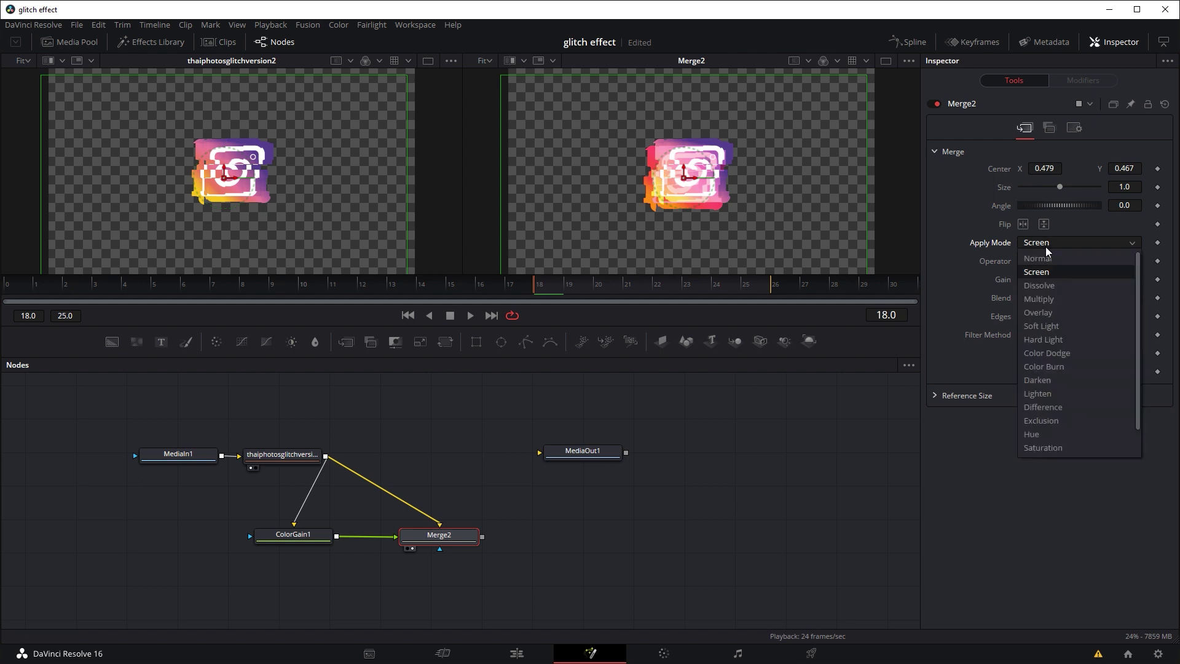
pyautogui.click(1060, 299)
pyautogui.click(1041, 241)
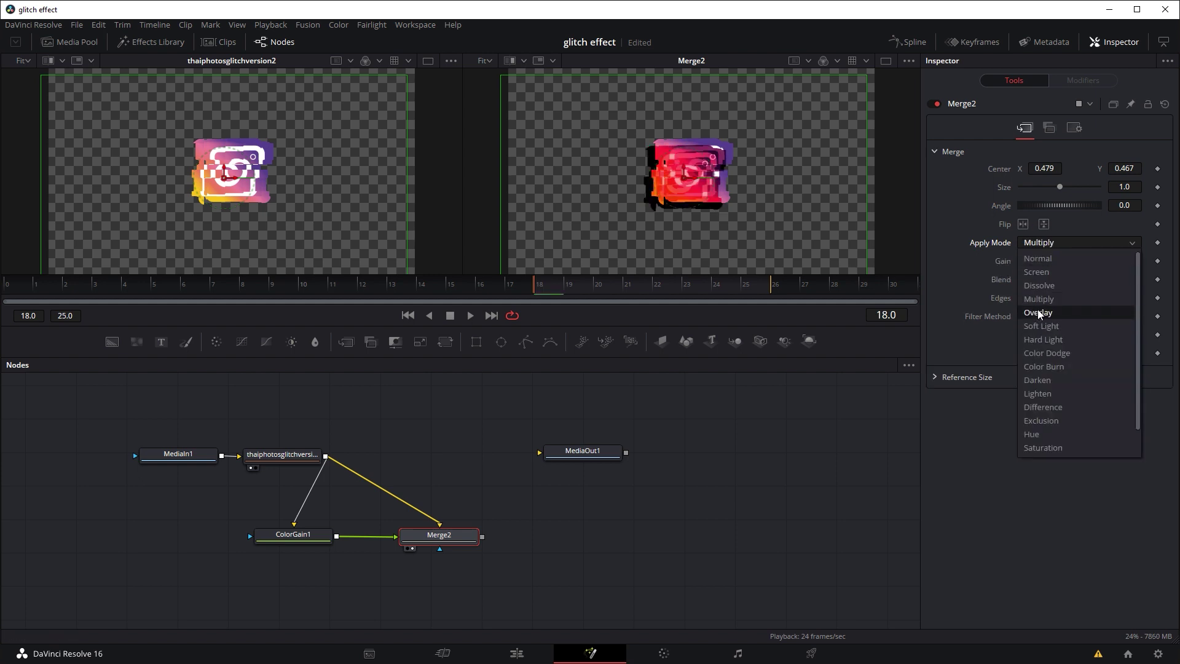
pyautogui.click(1037, 312)
pyautogui.click(1052, 246)
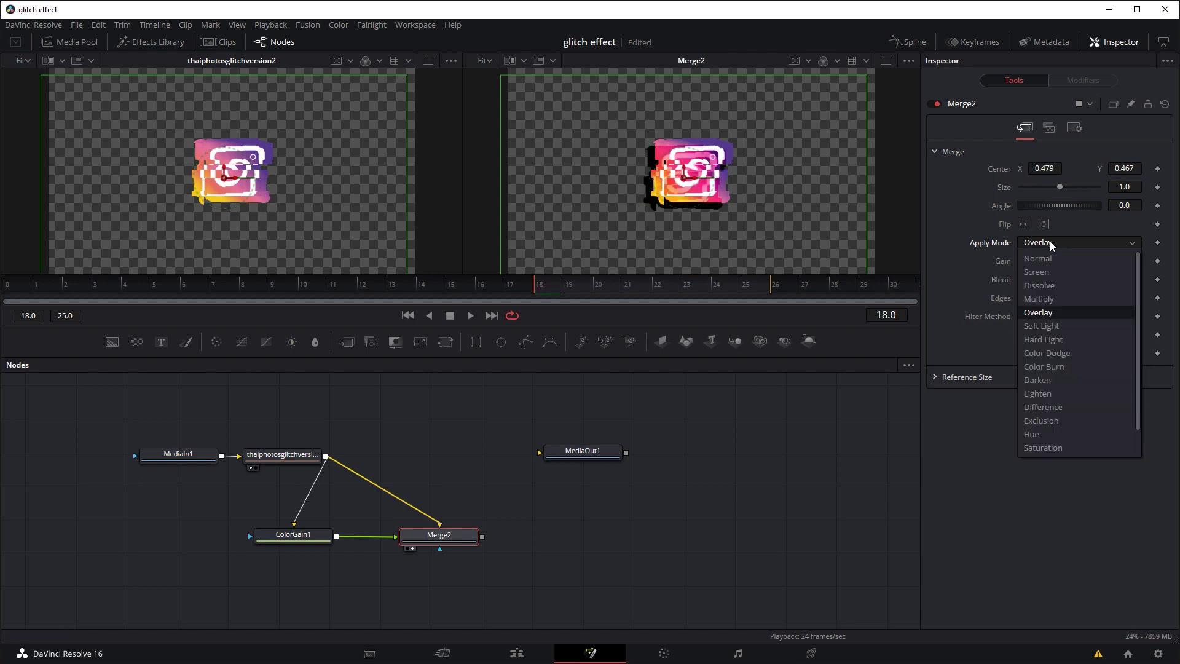
pyautogui.click(1050, 314)
pyautogui.click(470, 315)
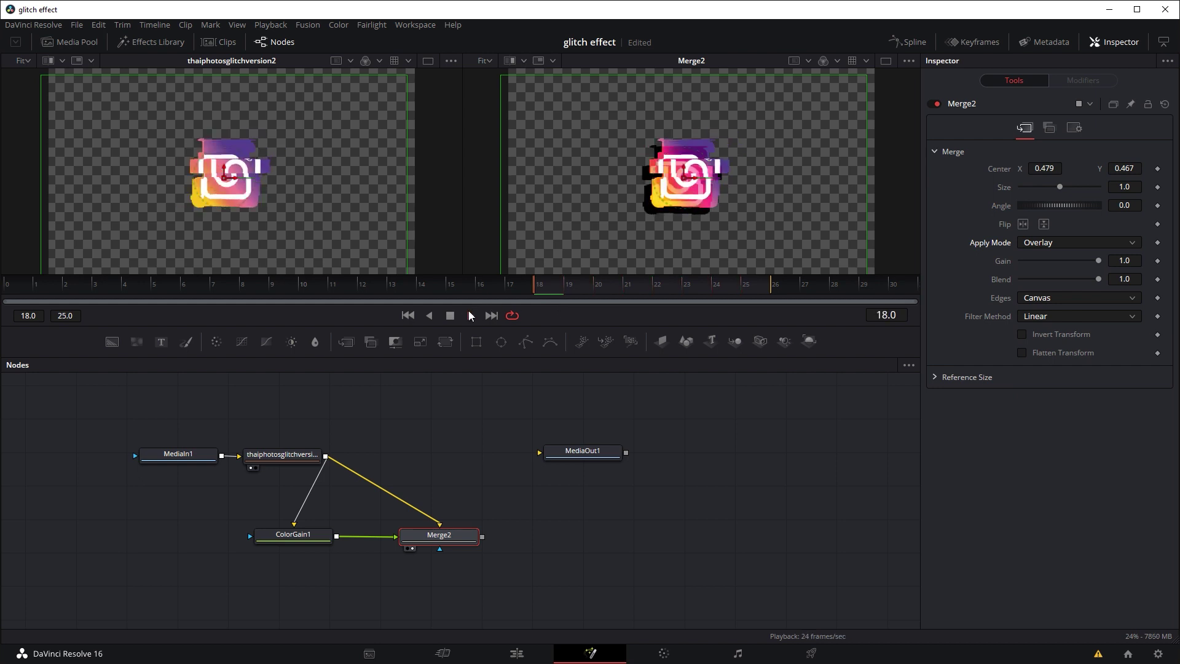
# Set Merge2's Apply Mode to Screen and preview the result in playback.
pyautogui.click(1060, 242)
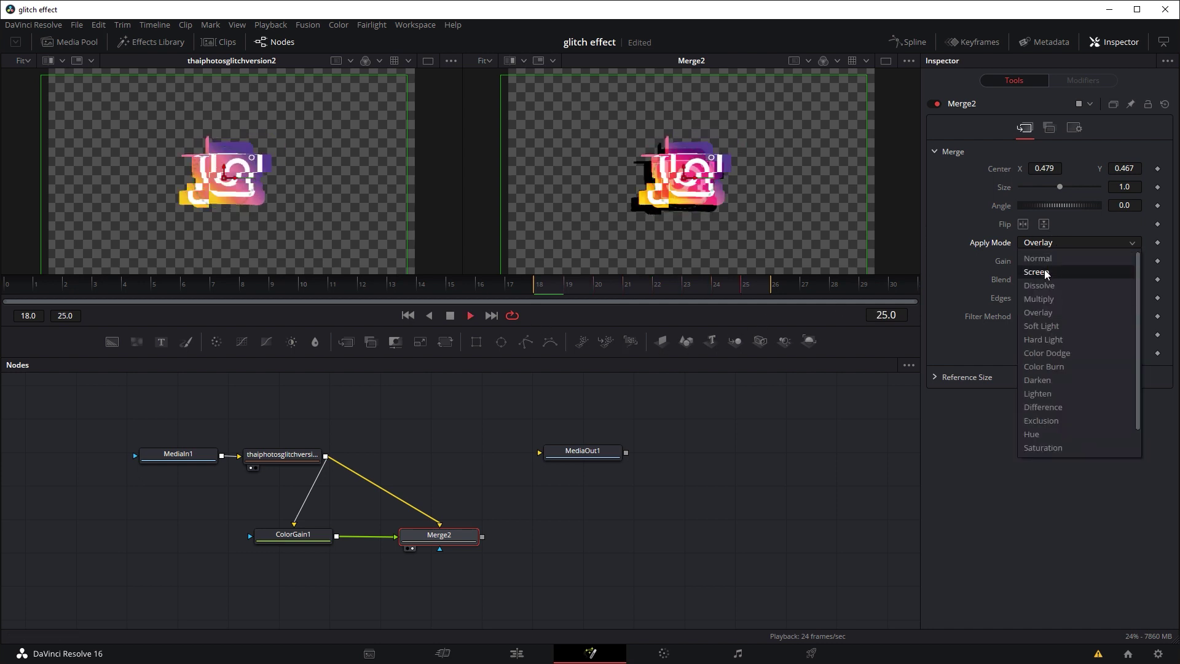
pyautogui.click(1045, 270)
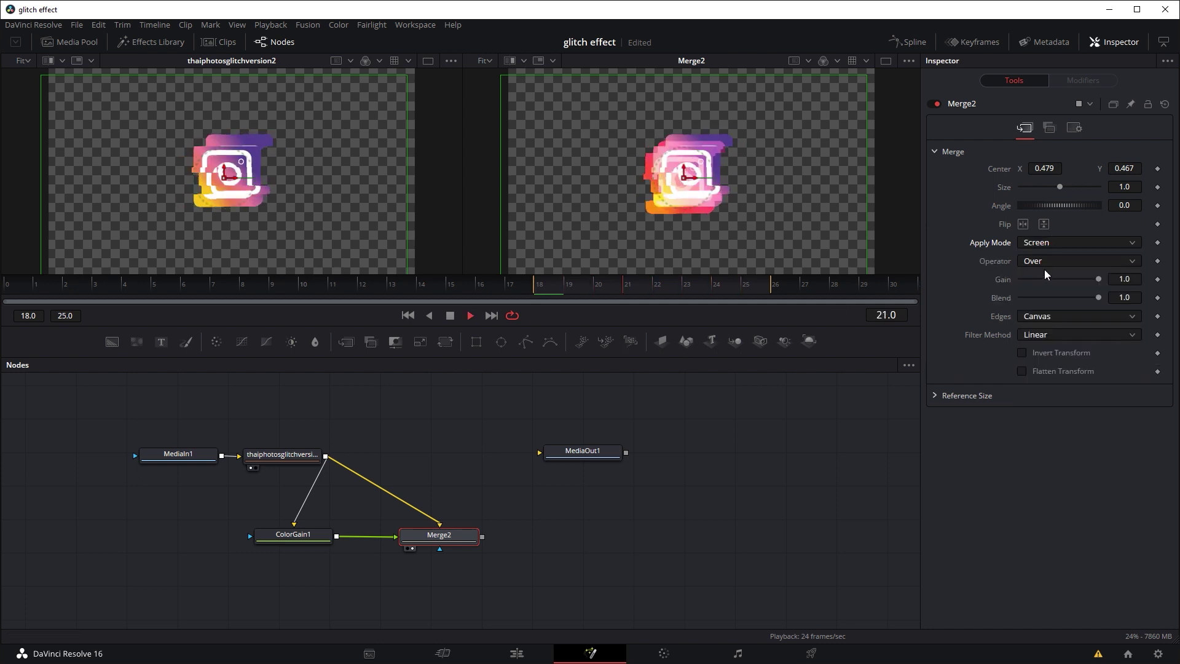
pyautogui.click(451, 316)
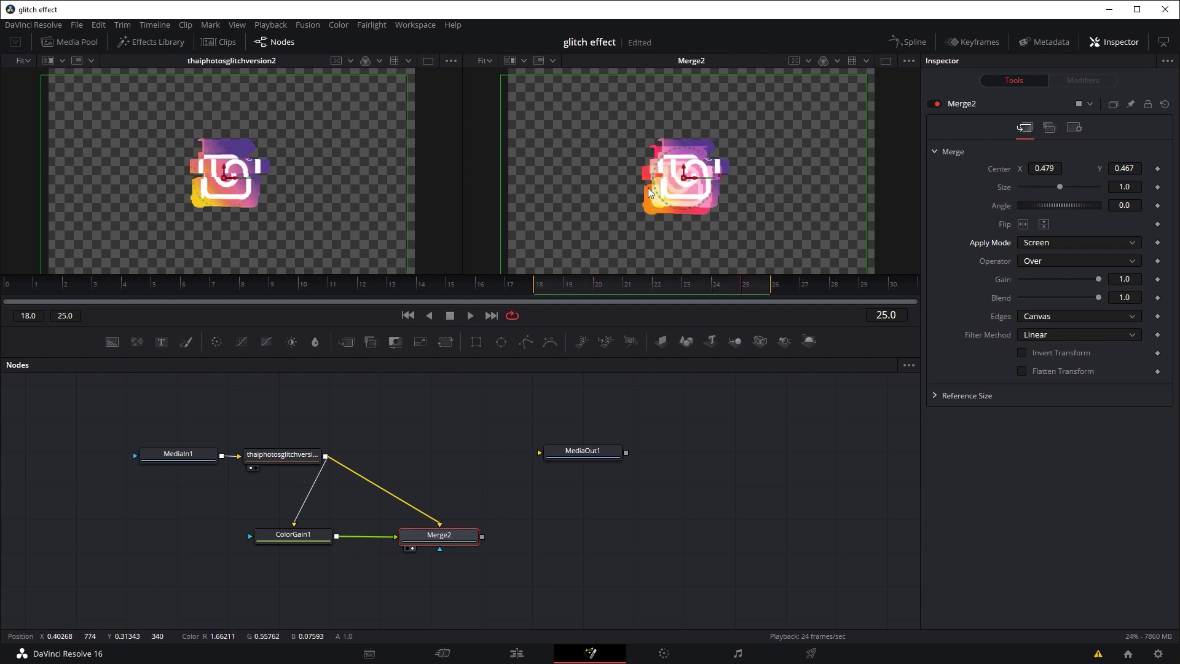
pyautogui.click(470, 315)
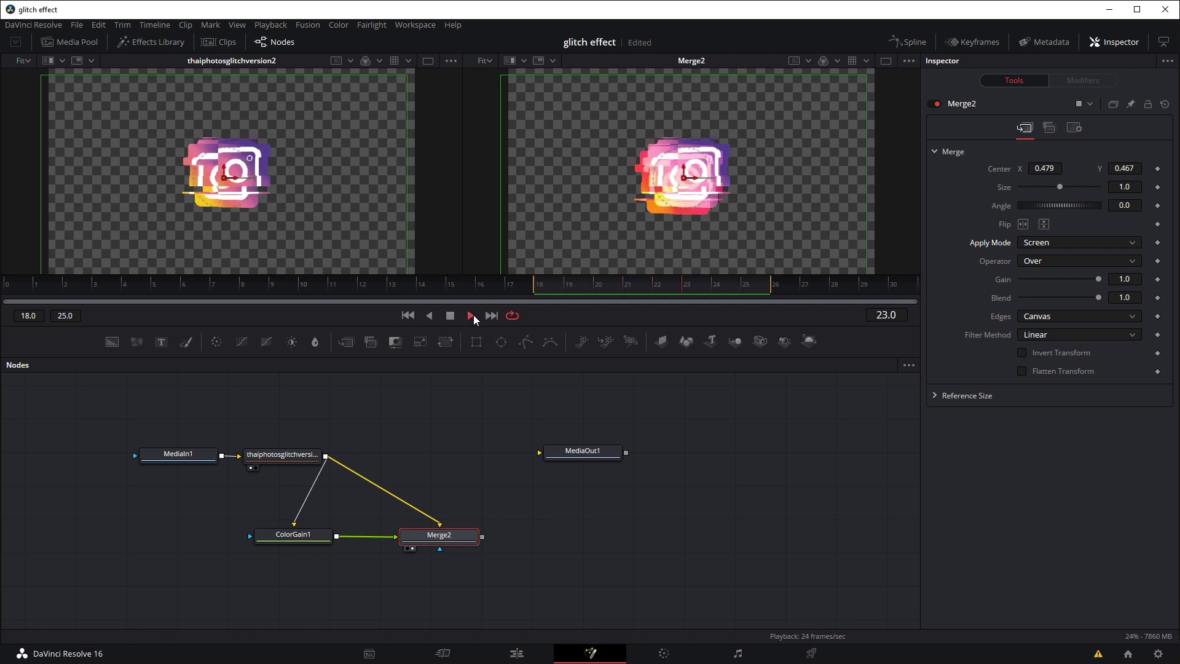
pyautogui.click(451, 316)
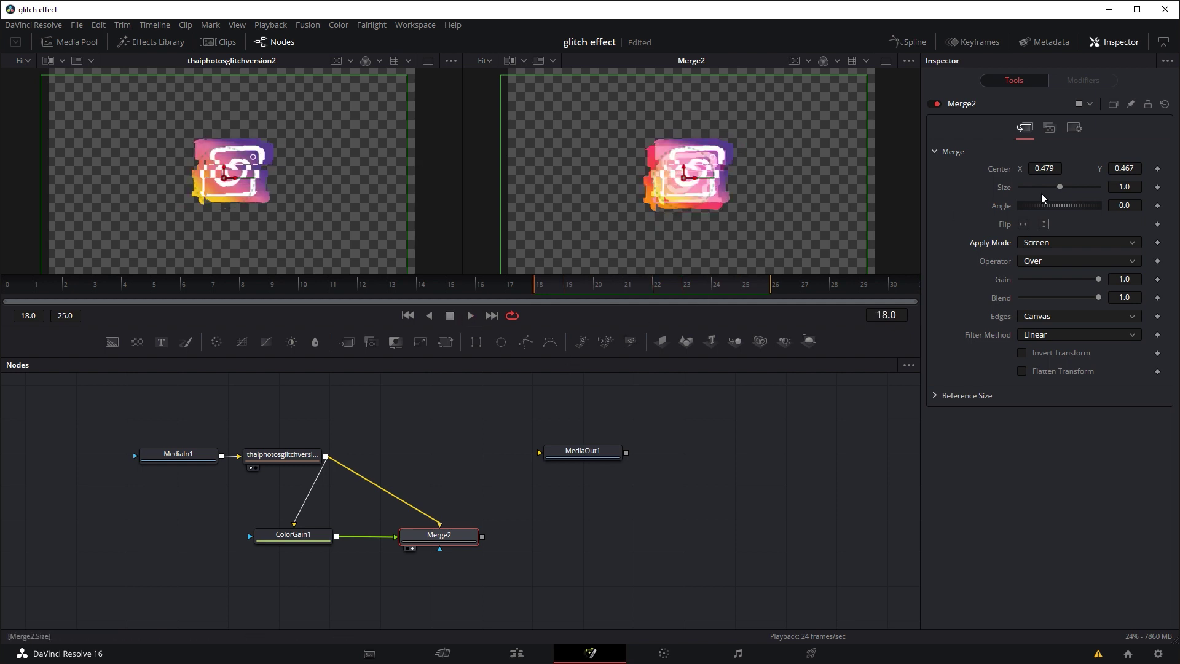
# Reset Merge2's Center to X 0.5 and Y 0.5.
pyautogui.click(1048, 170)
pyautogui.press('Tab')
pyautogui.press('Tab')
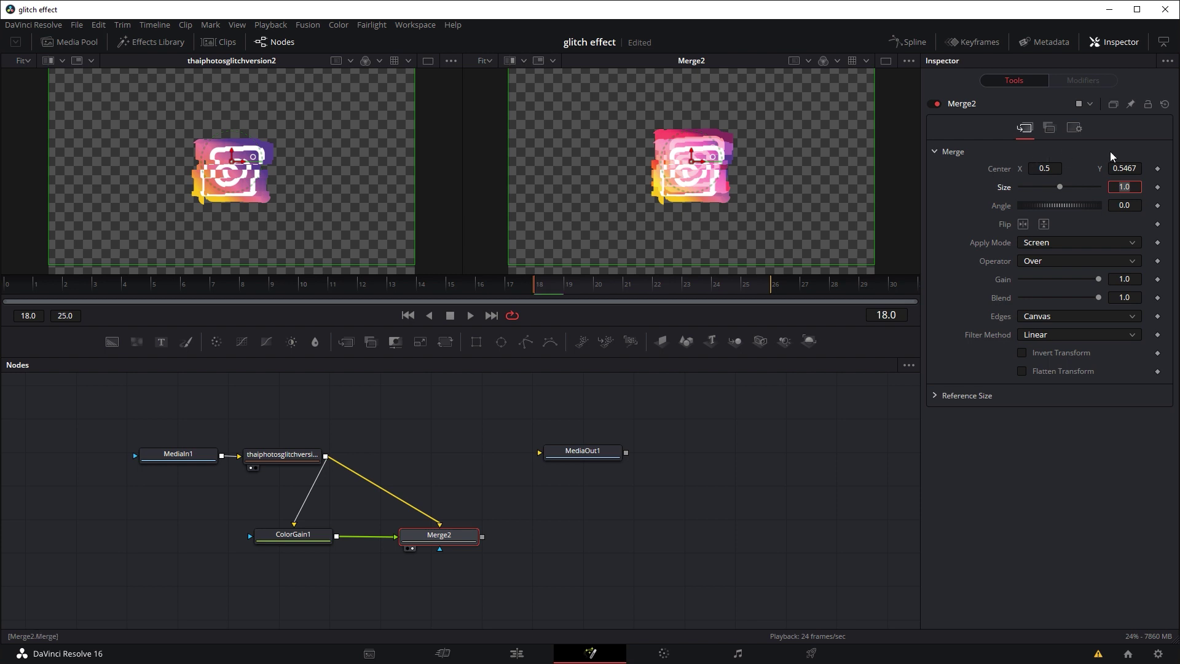
pyautogui.moveTo(1142, 169); pyautogui.dragTo(1126, 166)
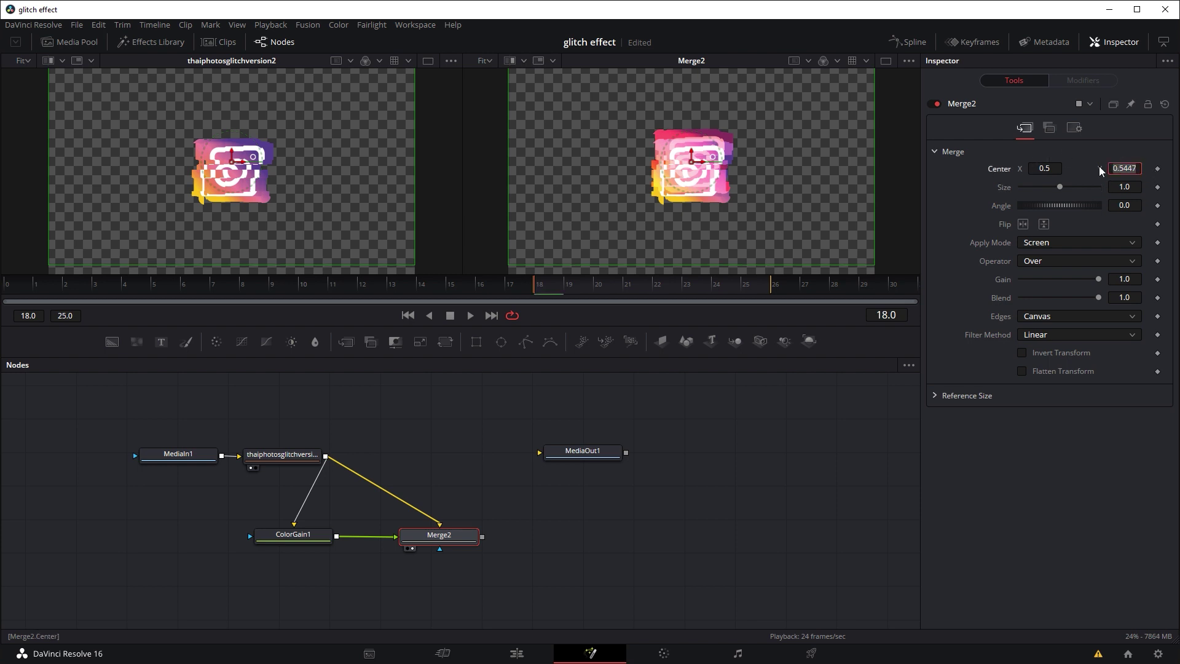
pyautogui.write('0.5')
pyautogui.press('Tab')
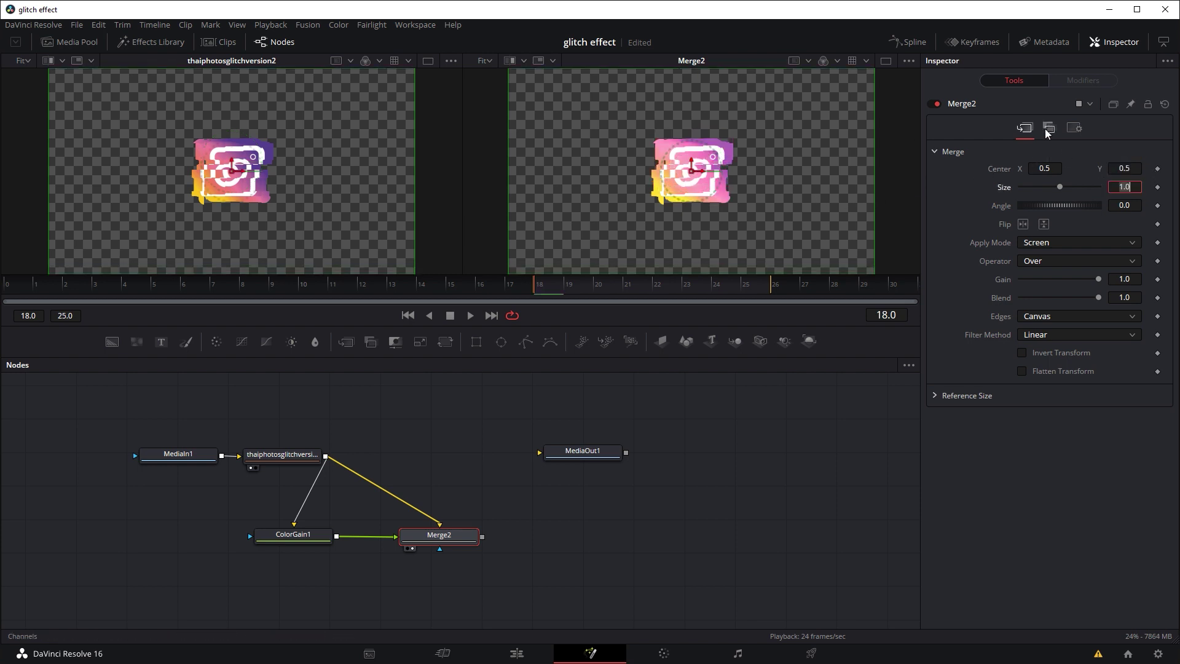
# Modify Merge2's Center with a Perturb modifier and open the modifier's settings.
pyautogui.rightClick(1158, 170)
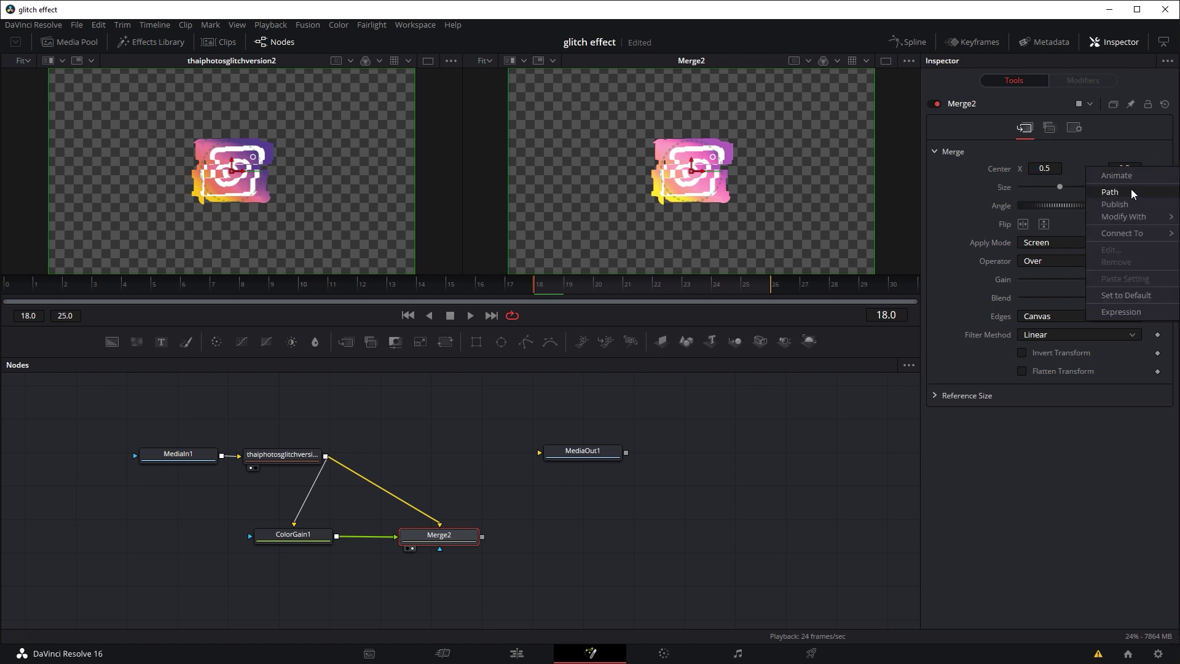
pyautogui.moveTo(1134, 215)
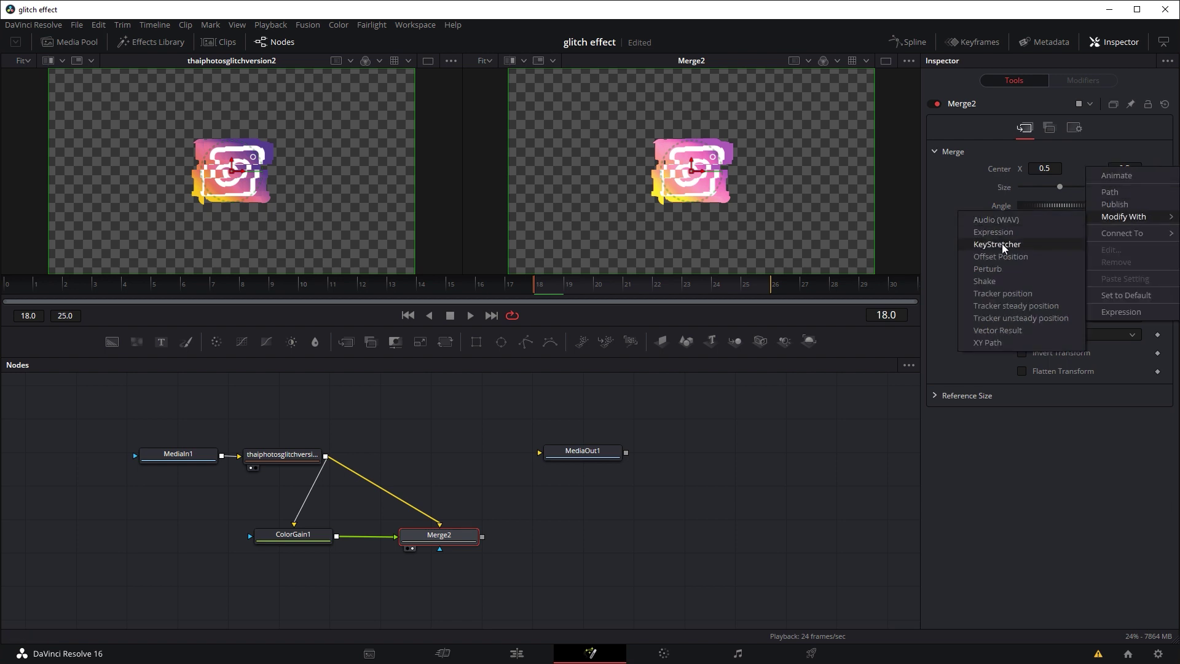
pyautogui.click(1002, 266)
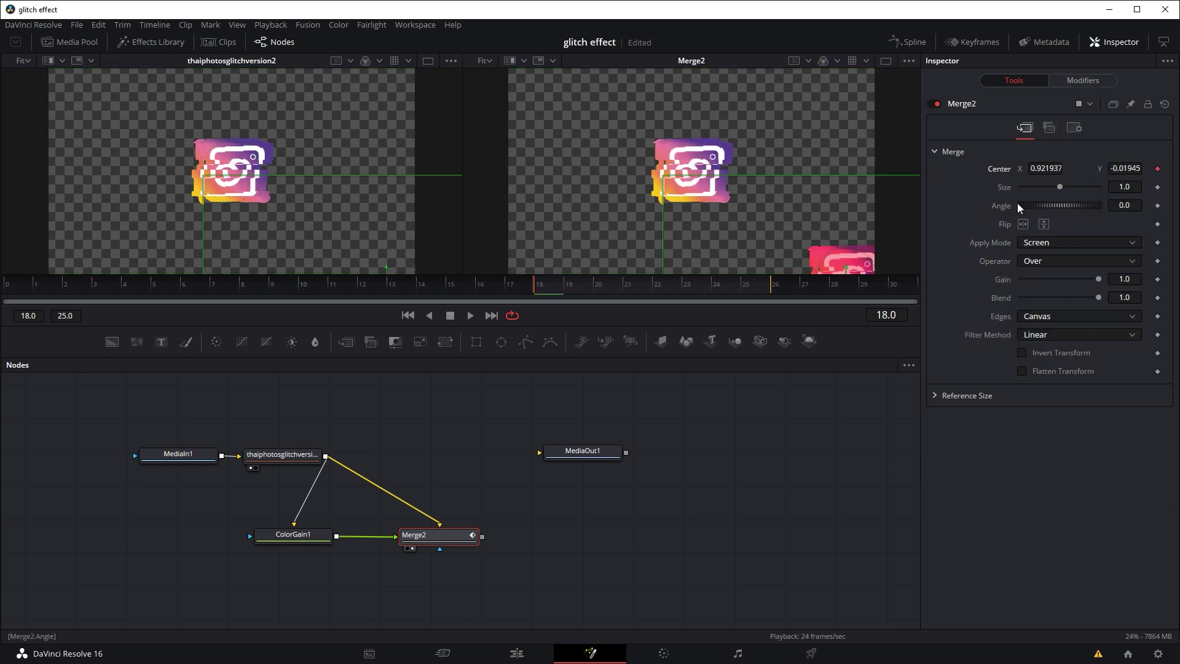
pyautogui.click(1071, 84)
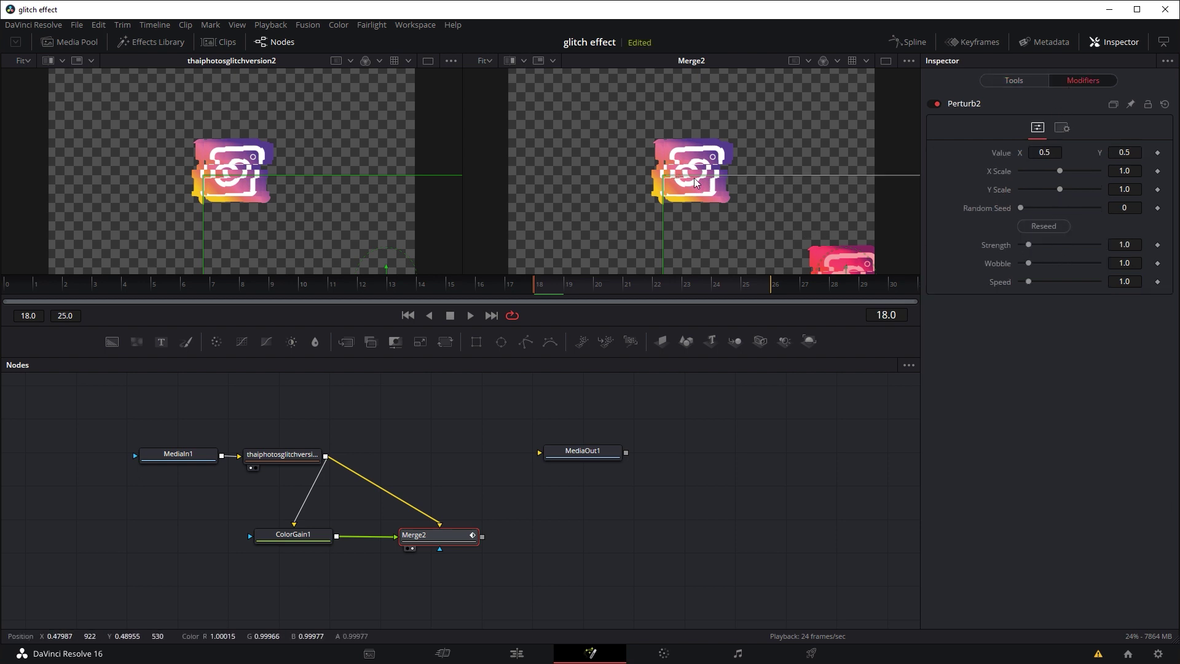
# Set the Perturb modifier's Speed and Wobble to 10.0 each while the clip plays, and stop playback.
pyautogui.click(471, 314)
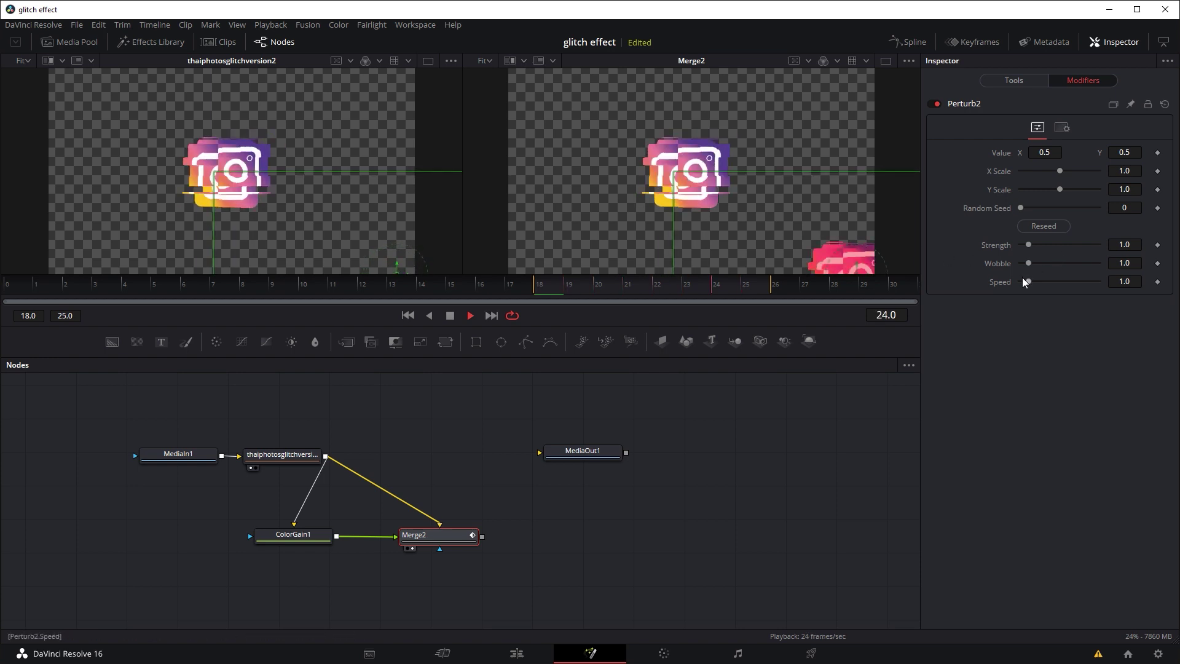
pyautogui.moveTo(1029, 280); pyautogui.dragTo(1105, 276)
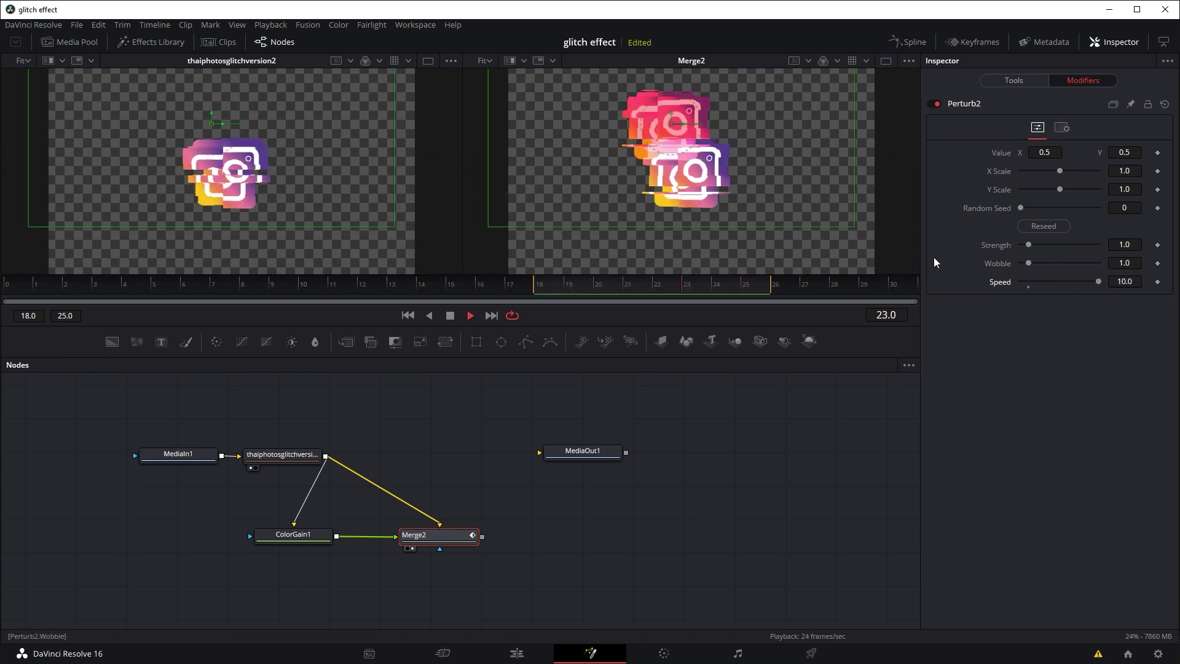
pyautogui.moveTo(1029, 263); pyautogui.dragTo(1167, 266)
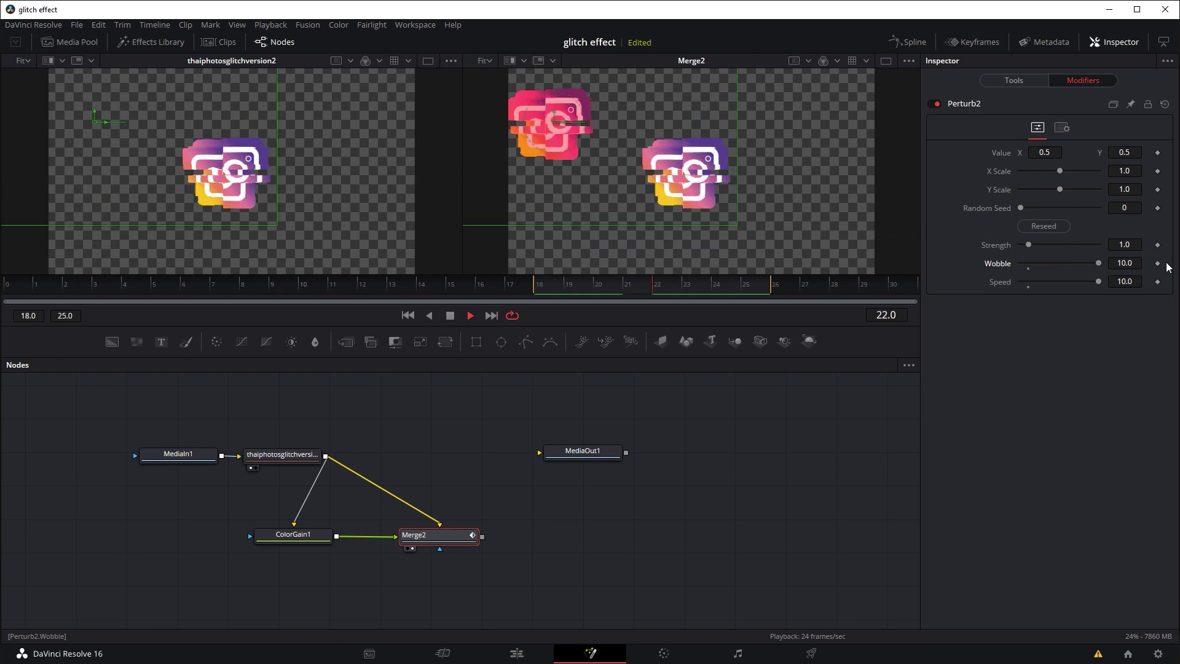
pyautogui.press('space')
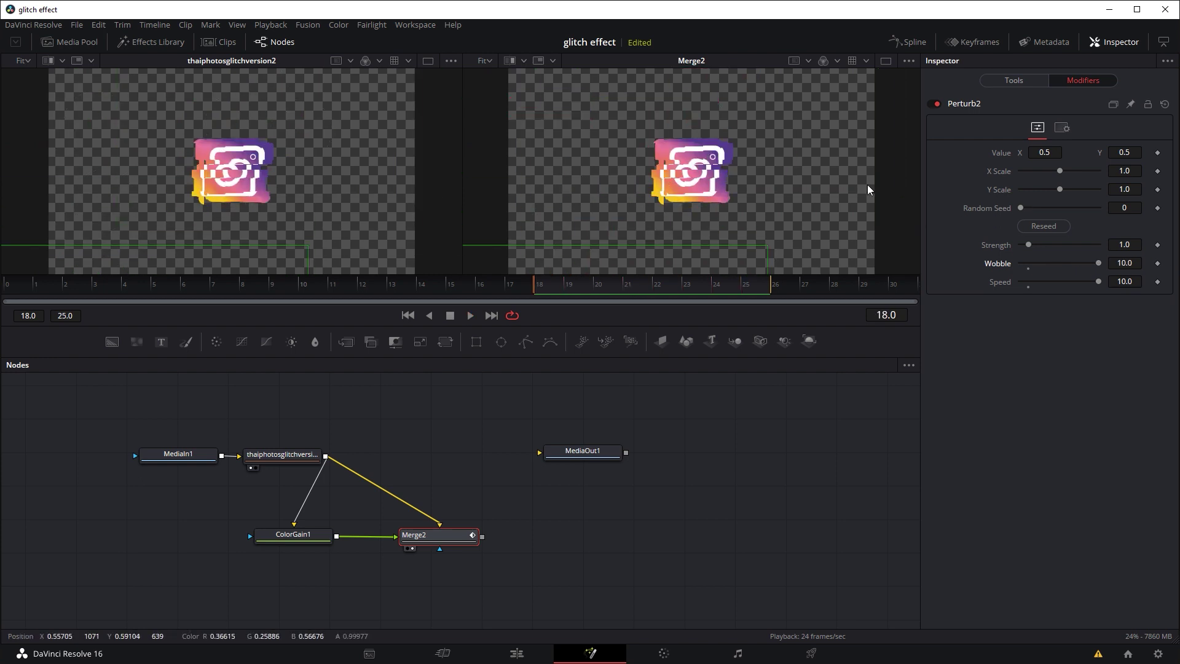
# Set the Perturb modifier's Strength to 0.1, X Scale to 2.08 and Y Scale to 0.42, previewing the motion in playback.
pyautogui.click(1120, 245)
pyautogui.write('0.1')
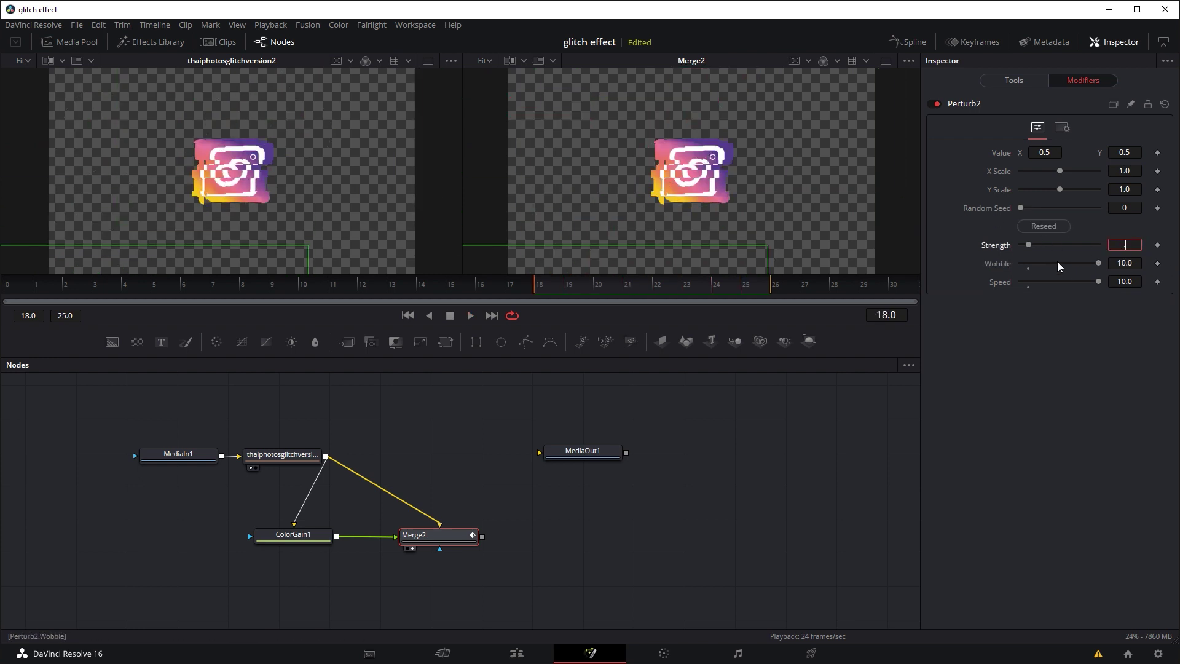
pyautogui.press('Tab')
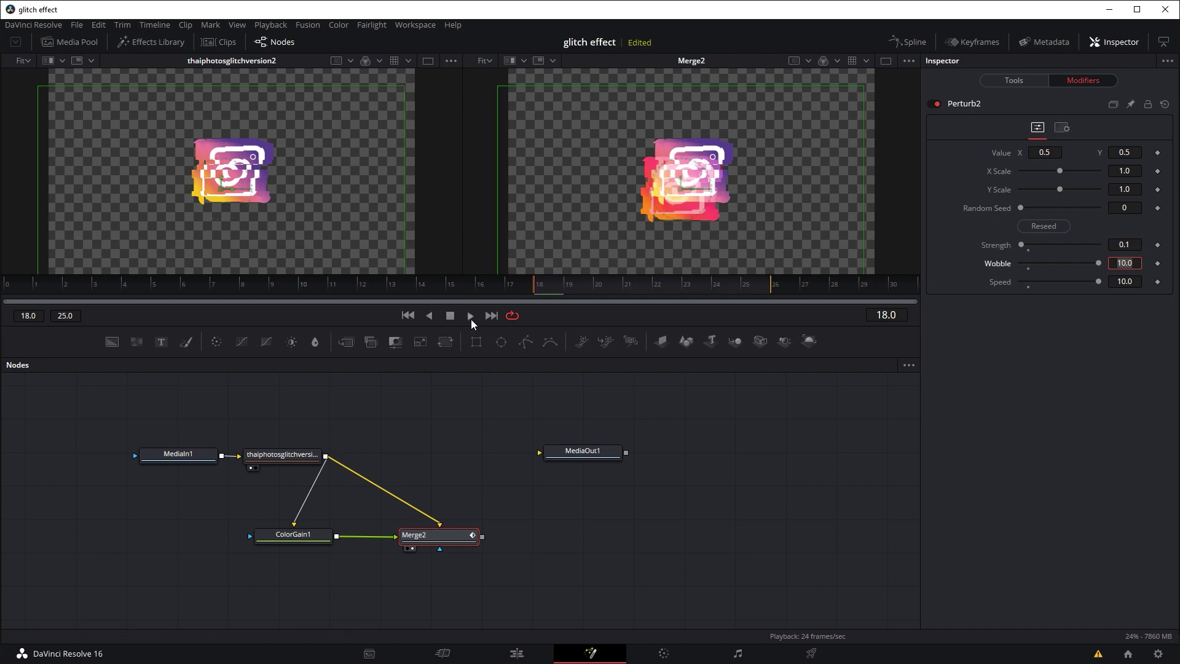
pyautogui.click(470, 316)
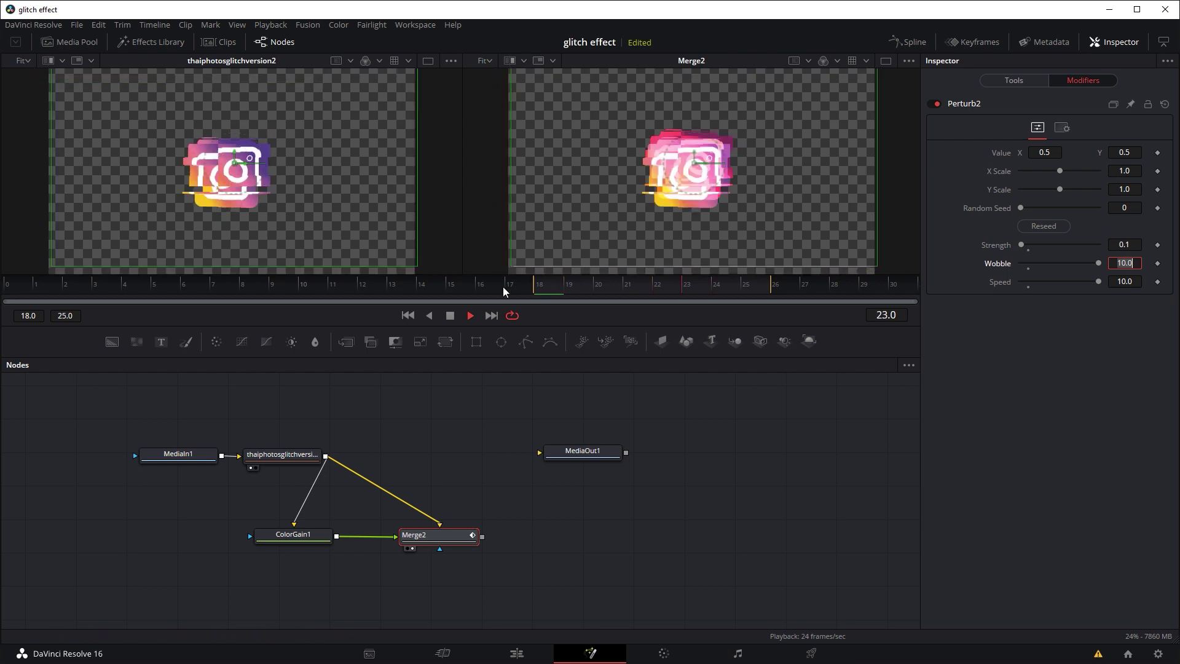
pyautogui.click(452, 312)
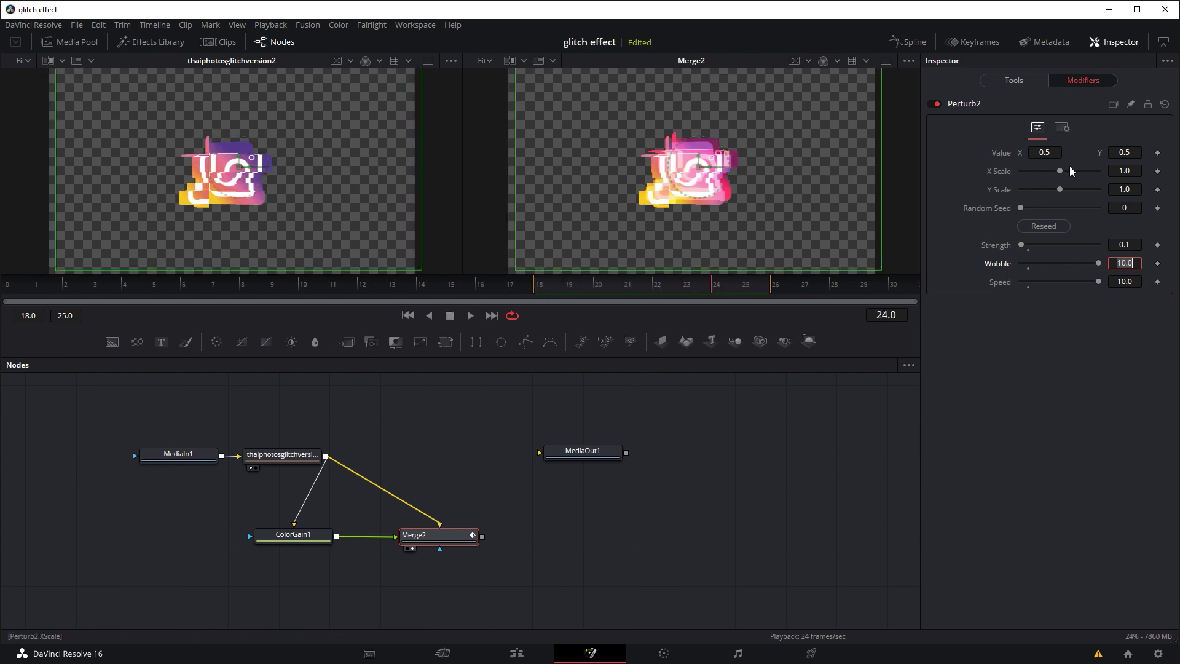
pyautogui.moveTo(1061, 171); pyautogui.dragTo(1037, 190)
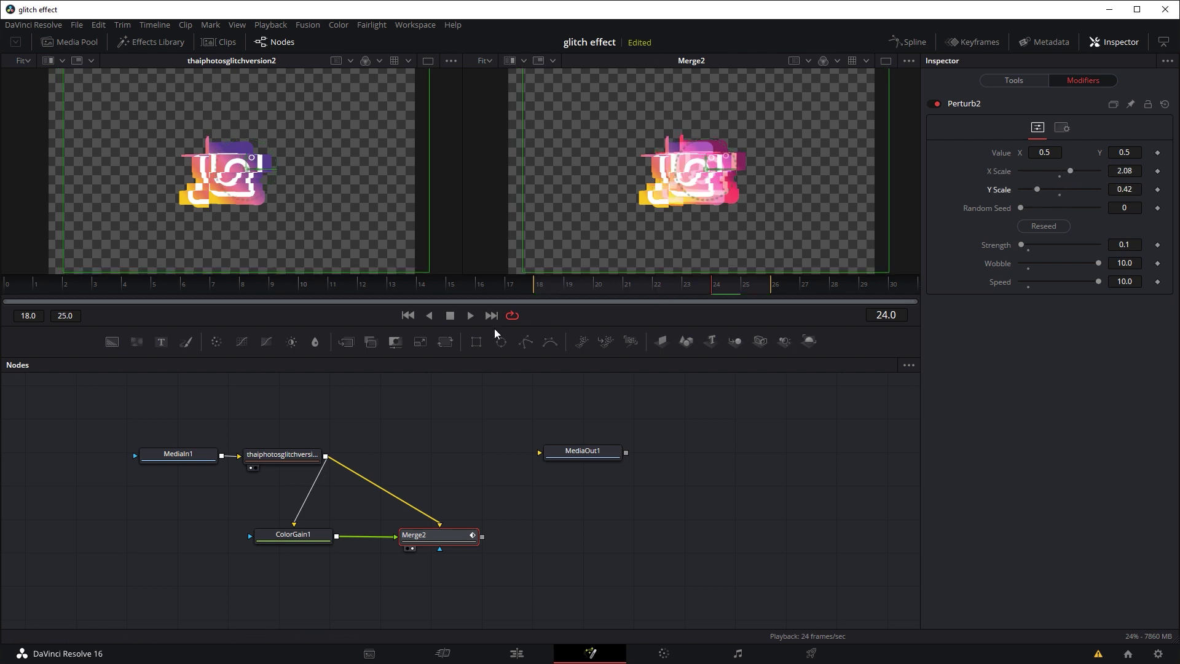
pyautogui.click(468, 315)
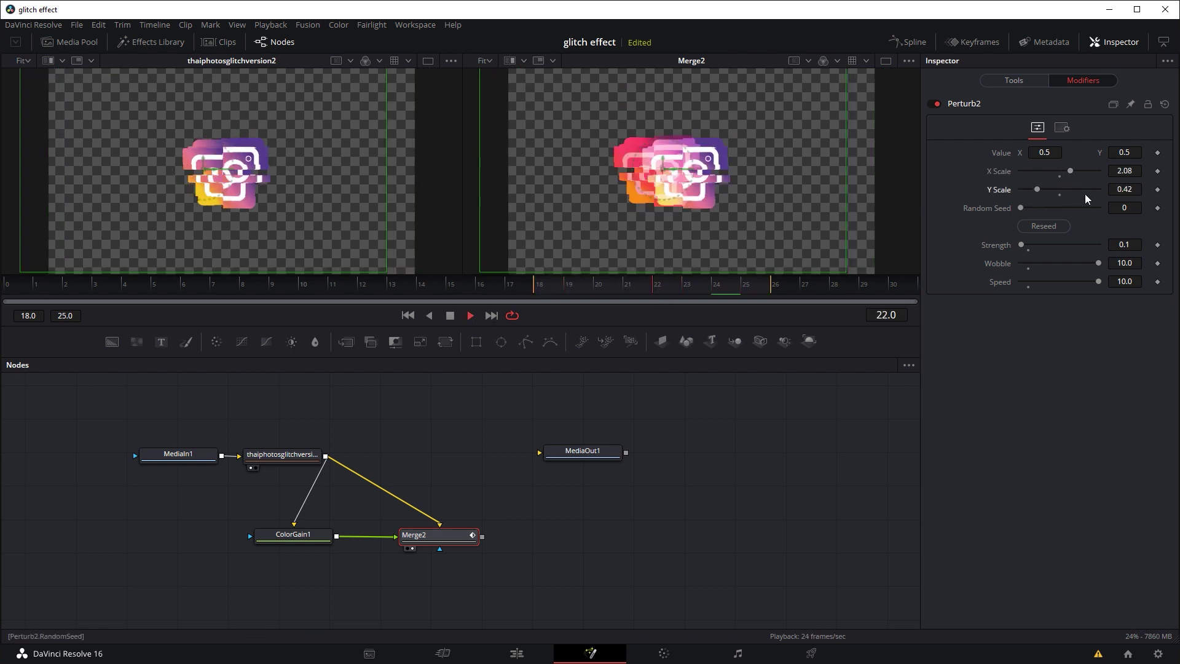
# Set the Perturb modifier's X Scale to 1.7 while the clip plays, and stop playback.
pyautogui.moveTo(1075, 171); pyautogui.dragTo(1053, 171)
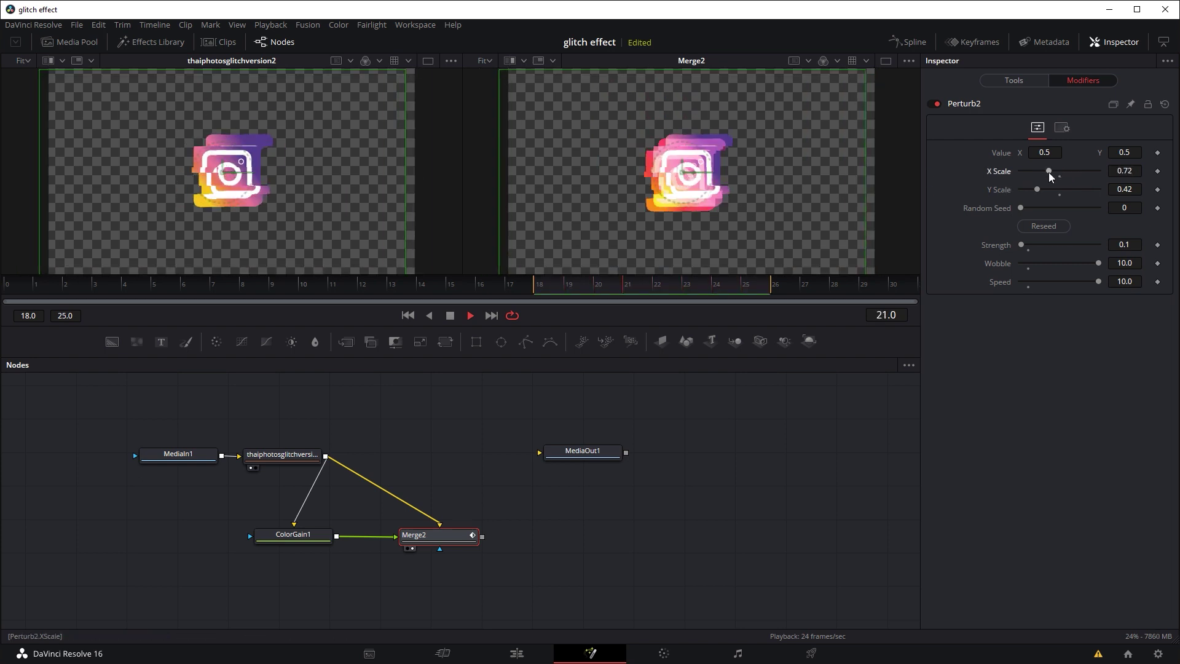
pyautogui.moveTo(1049, 172); pyautogui.dragTo(1068, 173)
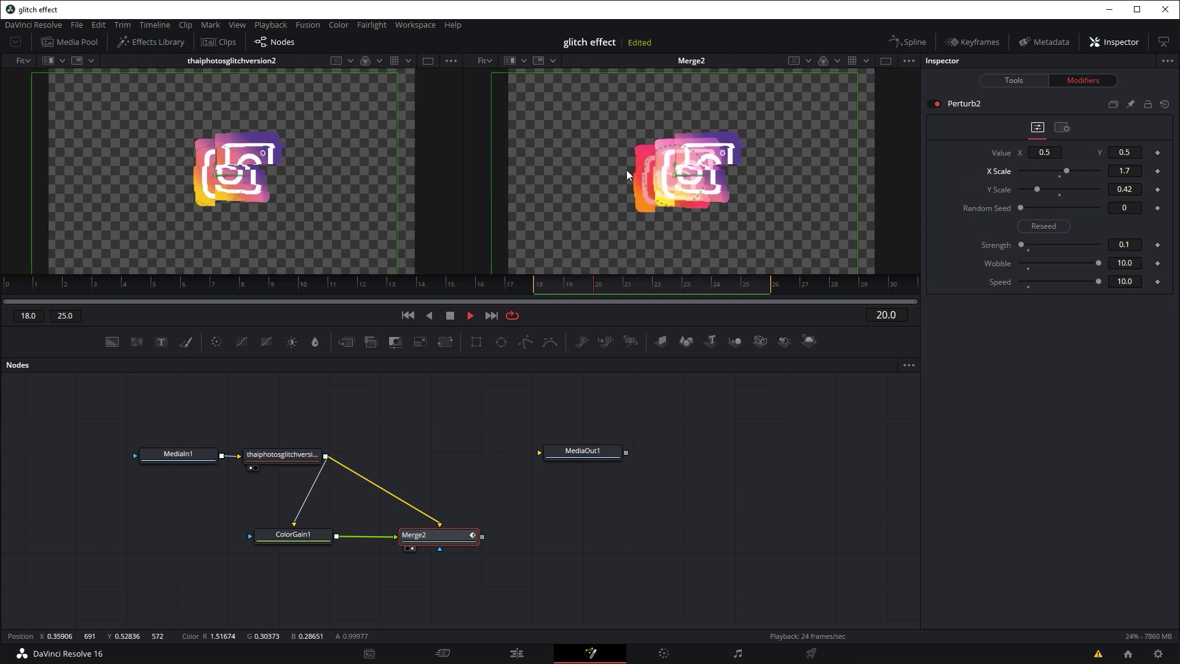
pyautogui.press('space')
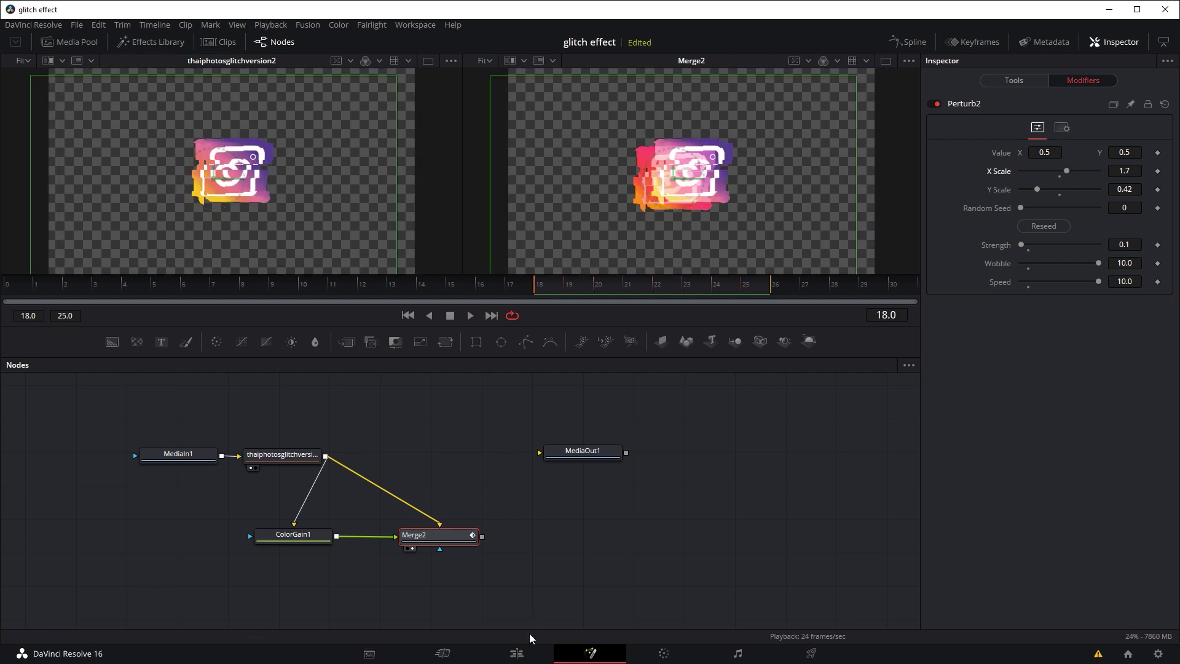
# Play the logo clips on the edit timeline from just before the glitch section to check the result.
pyautogui.click(517, 653)
pyautogui.click(668, 422)
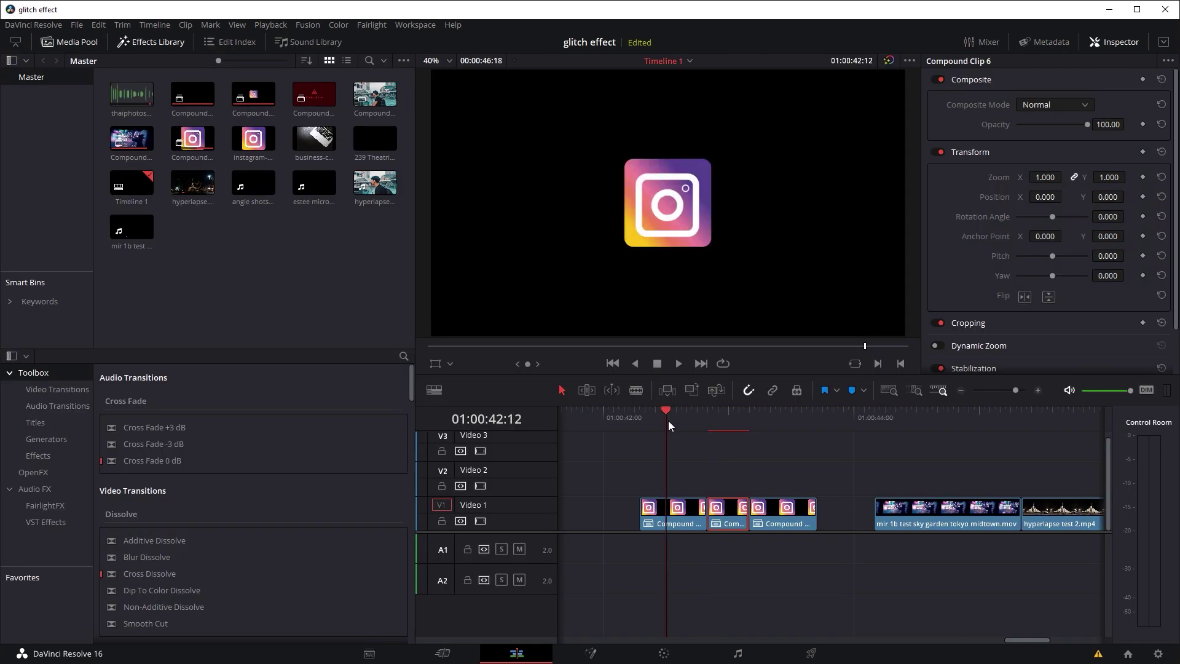
pyautogui.press('space')
pyautogui.click(669, 422)
pyautogui.press('space')
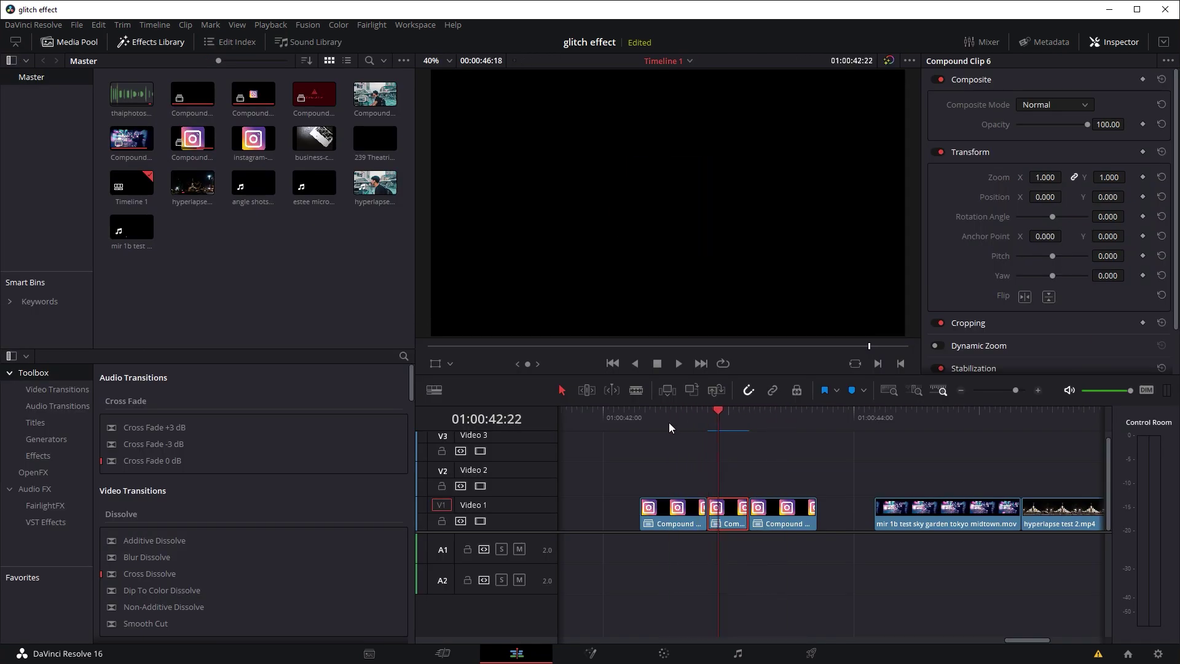
# Connect Merge2's output to MediaOut1 in Fusion, and replay the glitched logo section on the edit timeline.
pyautogui.click(588, 656)
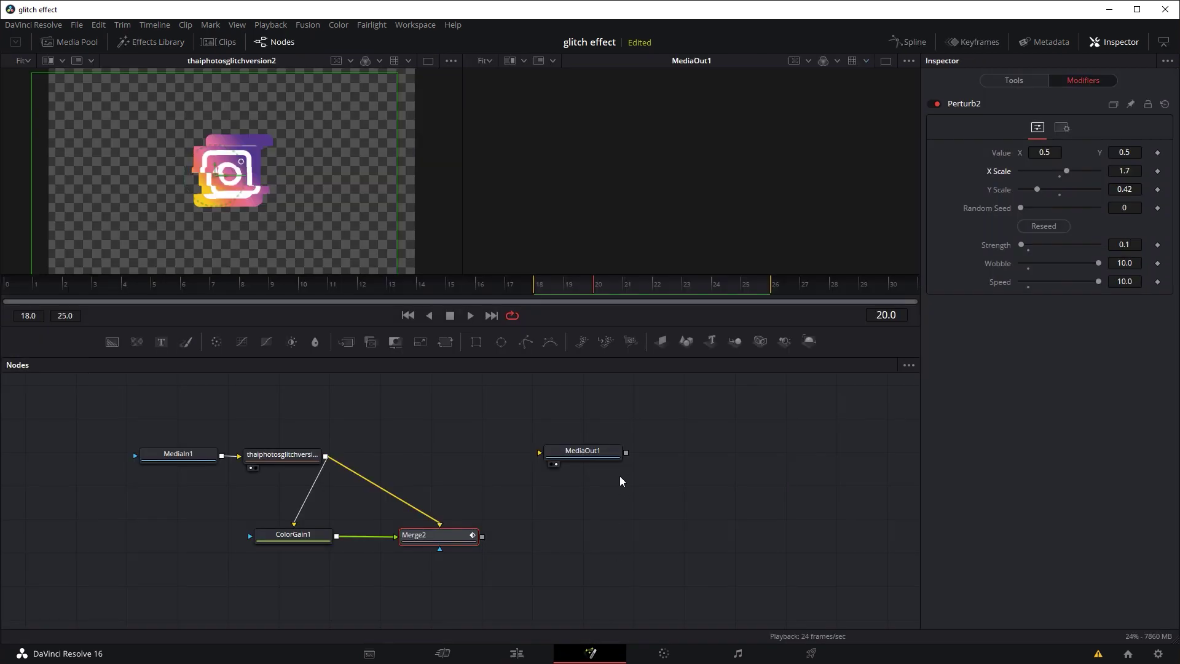
pyautogui.moveTo(482, 540); pyautogui.dragTo(611, 476)
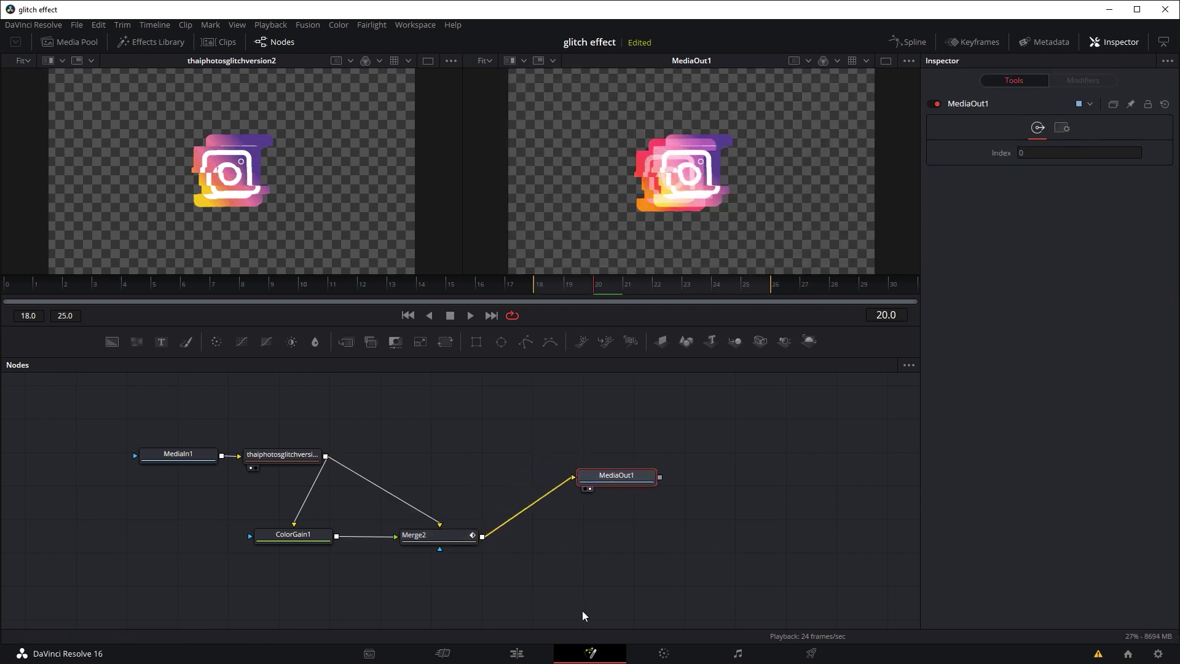
pyautogui.click(516, 653)
pyautogui.click(666, 411)
pyautogui.press('space')
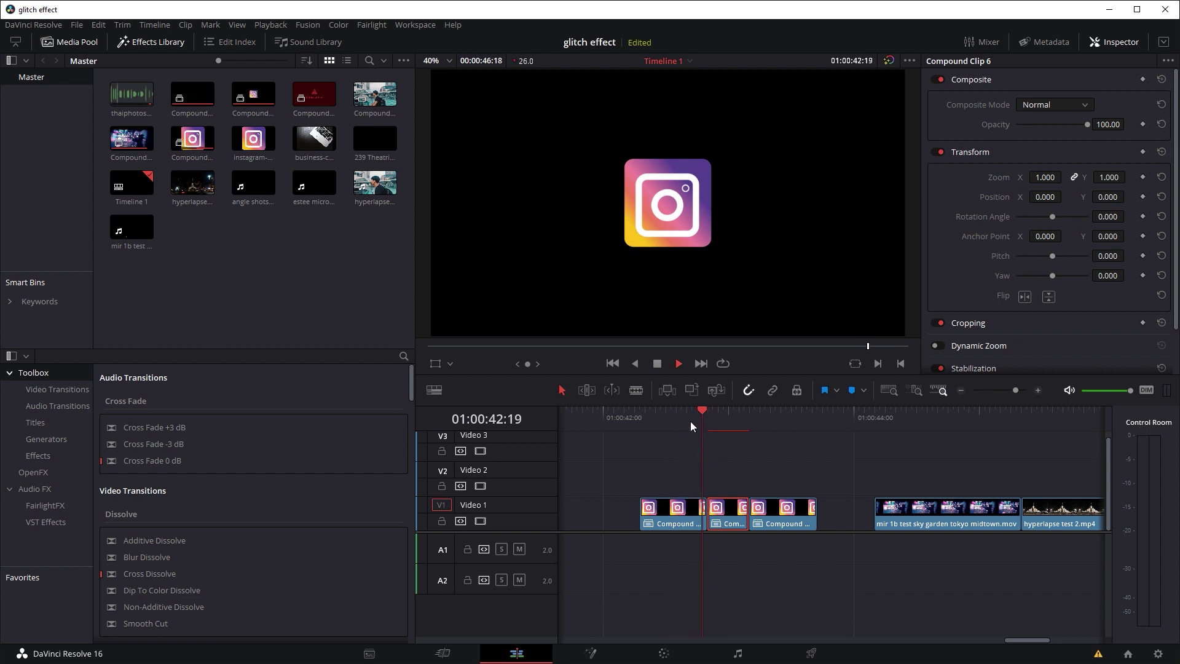
pyautogui.click(645, 410)
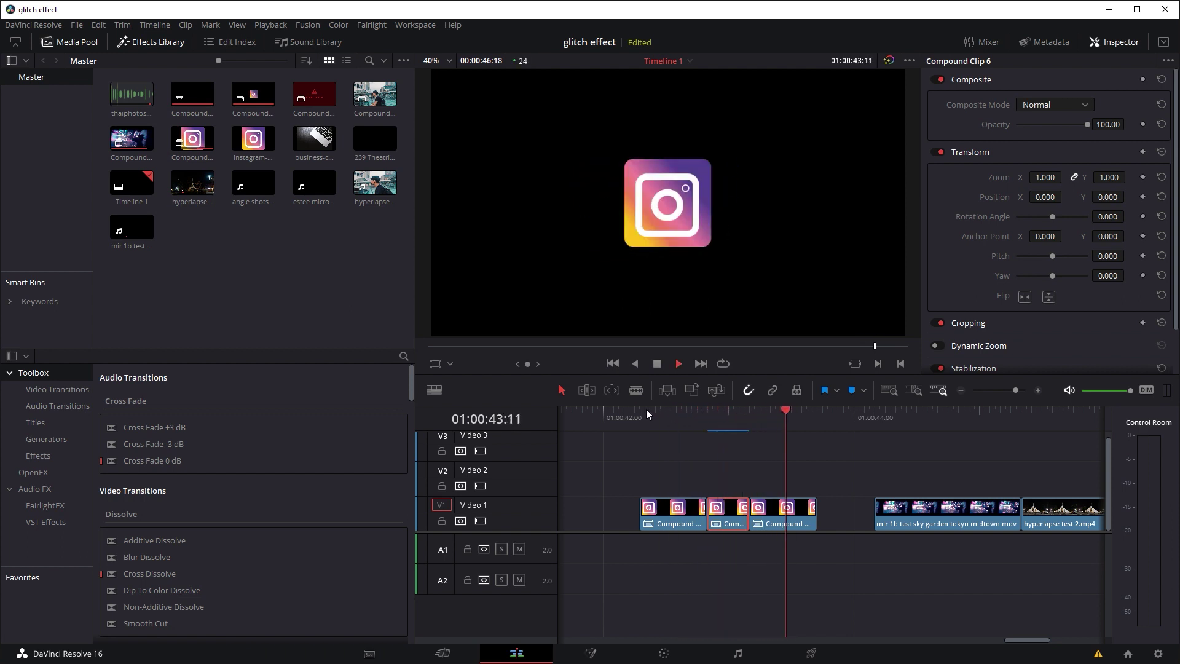
pyautogui.click(647, 410)
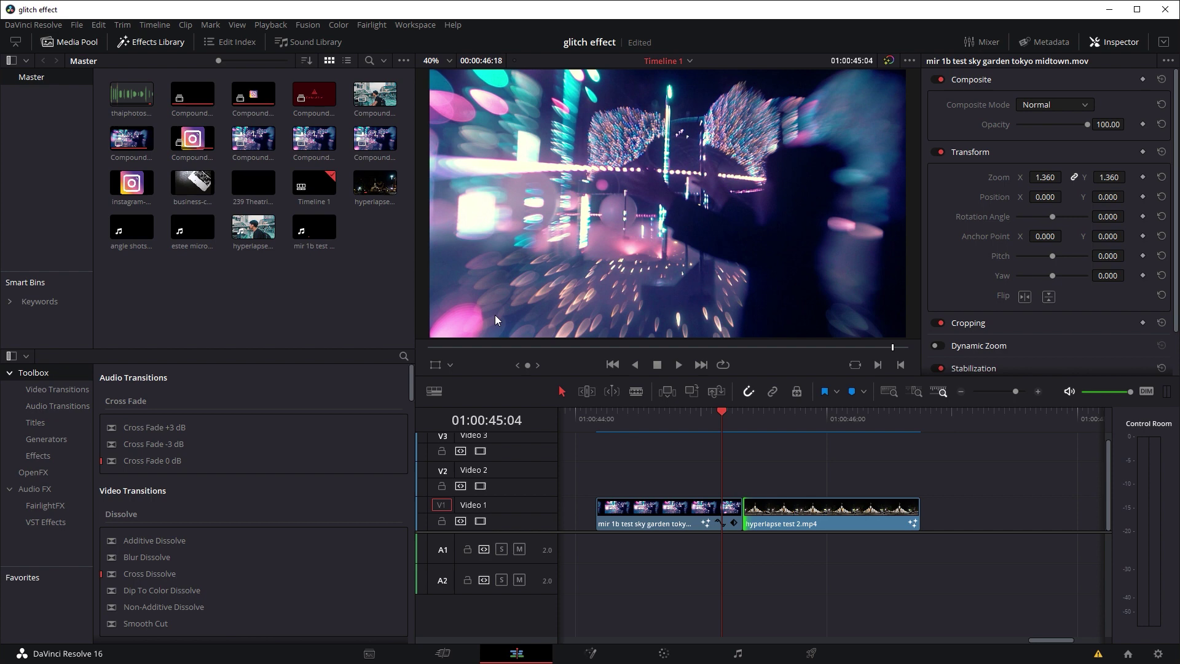
# Split the mir 1b test sky garden clip at 01:00:45:05, three frames before its cut to hyperlapse test 2.mp4.
pyautogui.moveTo(720, 413); pyautogui.dragTo(790, 412)
pyautogui.click(769, 515)
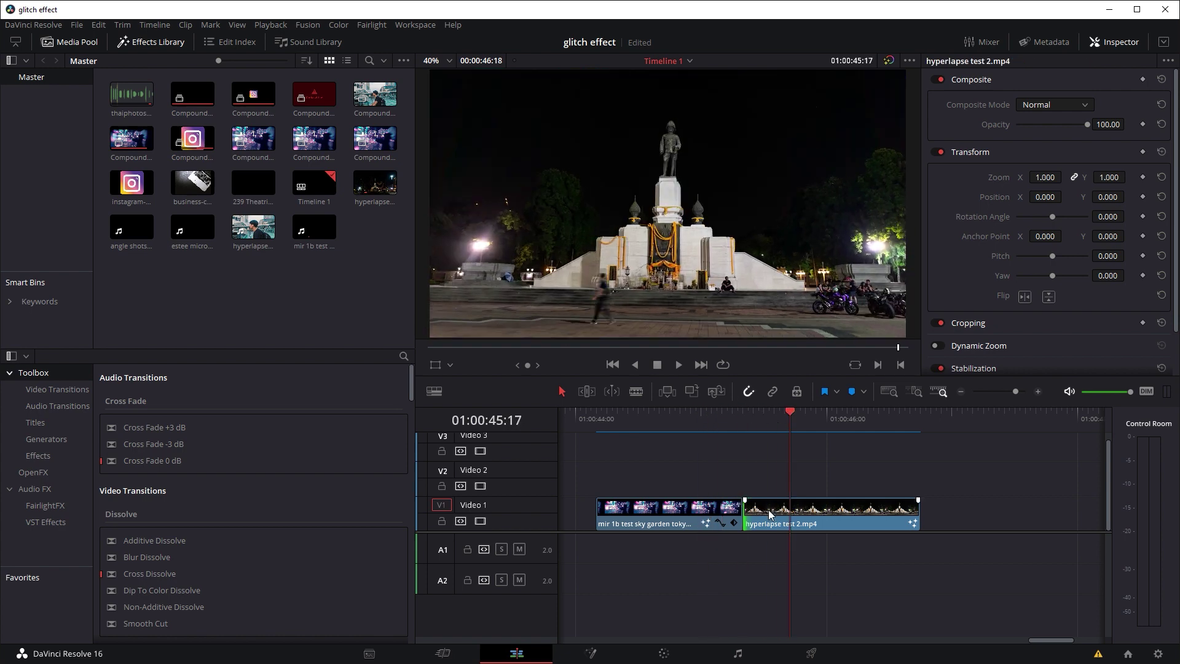
pyautogui.click(744, 421)
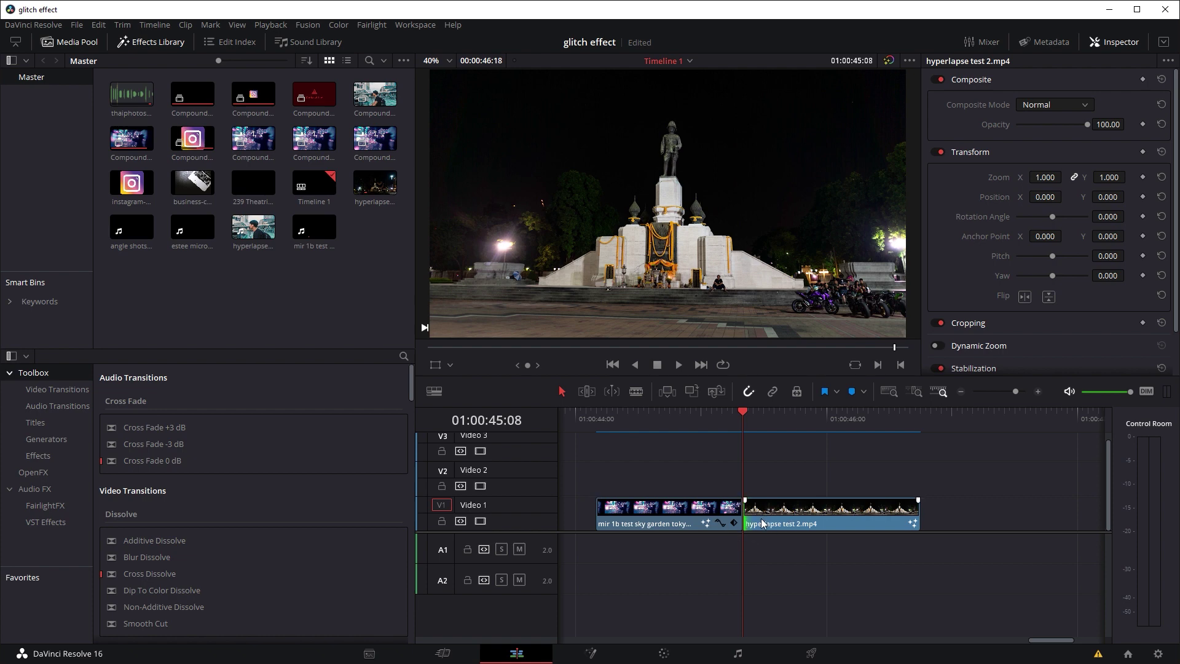
pyautogui.press('Left')
pyautogui.press('Left')
pyautogui.press('Left')
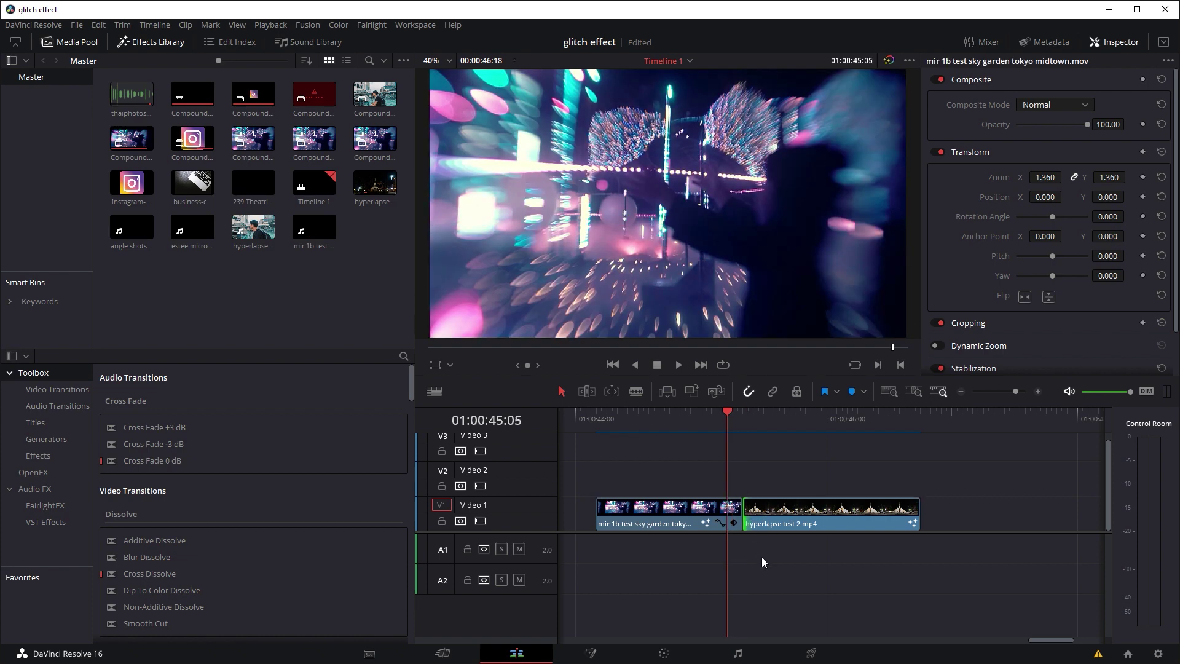
pyautogui.press('b')
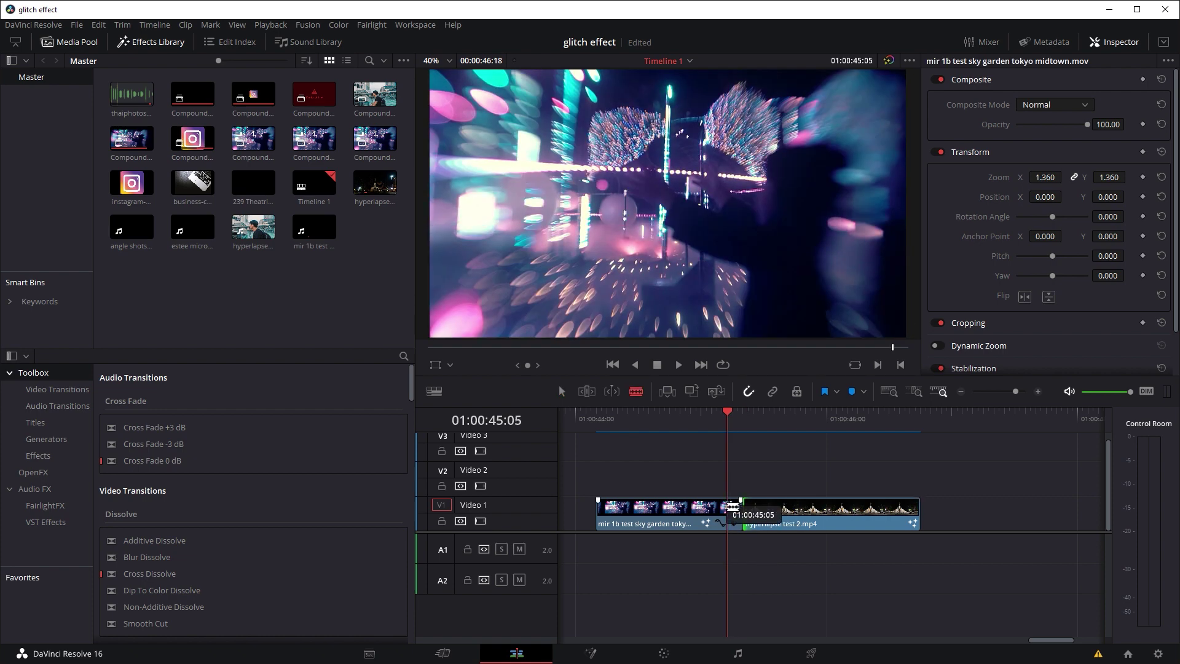
pyautogui.click(734, 512)
# Split hyperlapse test 2.mp4 at 01:00:45:11, three frames after the cut, and return to selection mode.
pyautogui.press('Right')
pyautogui.press('Right')
pyautogui.press('Right')
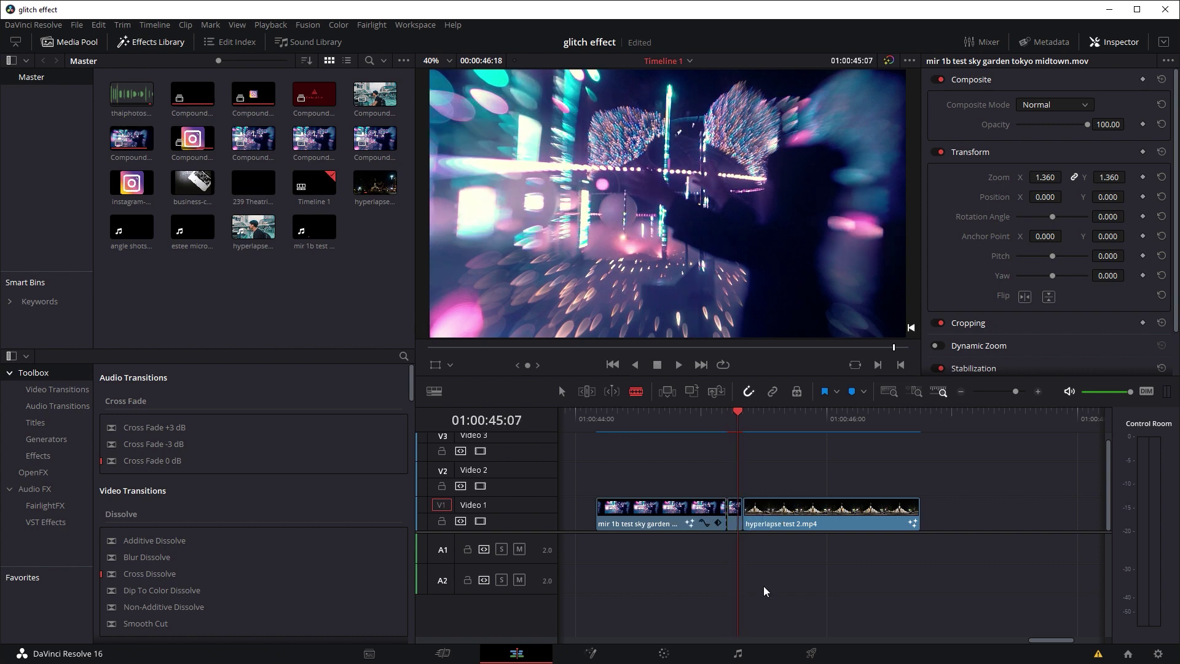
pyautogui.press('Right')
pyautogui.press('Right')
pyautogui.press('Right')
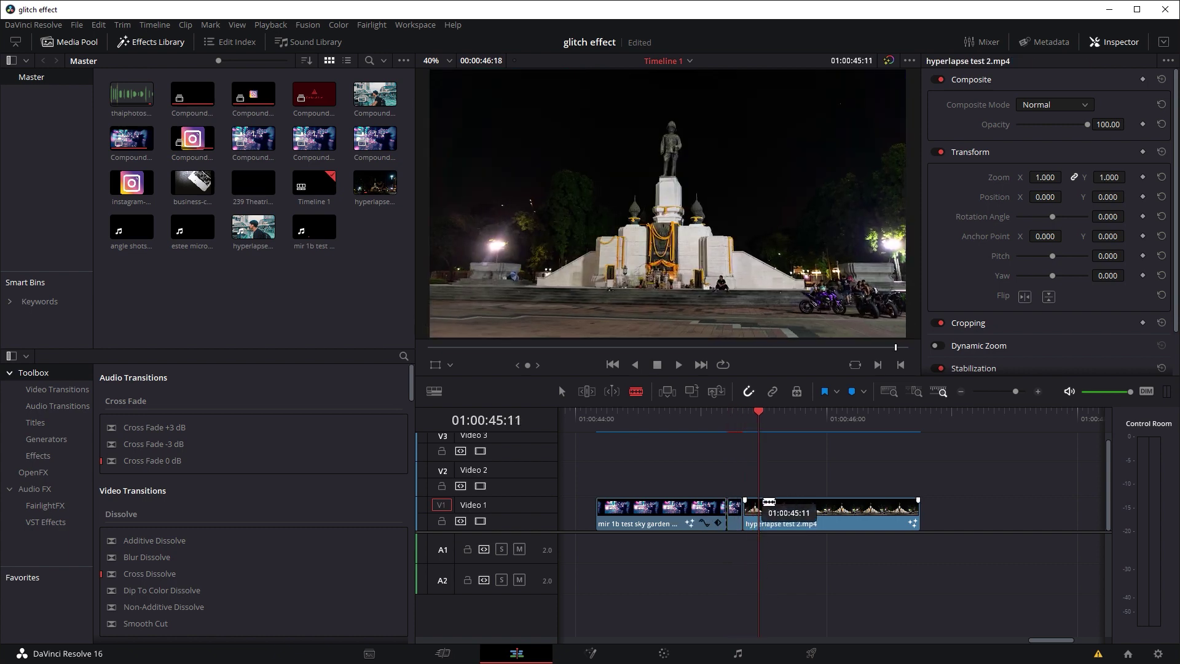
pyautogui.click(768, 557)
pyautogui.press('a')
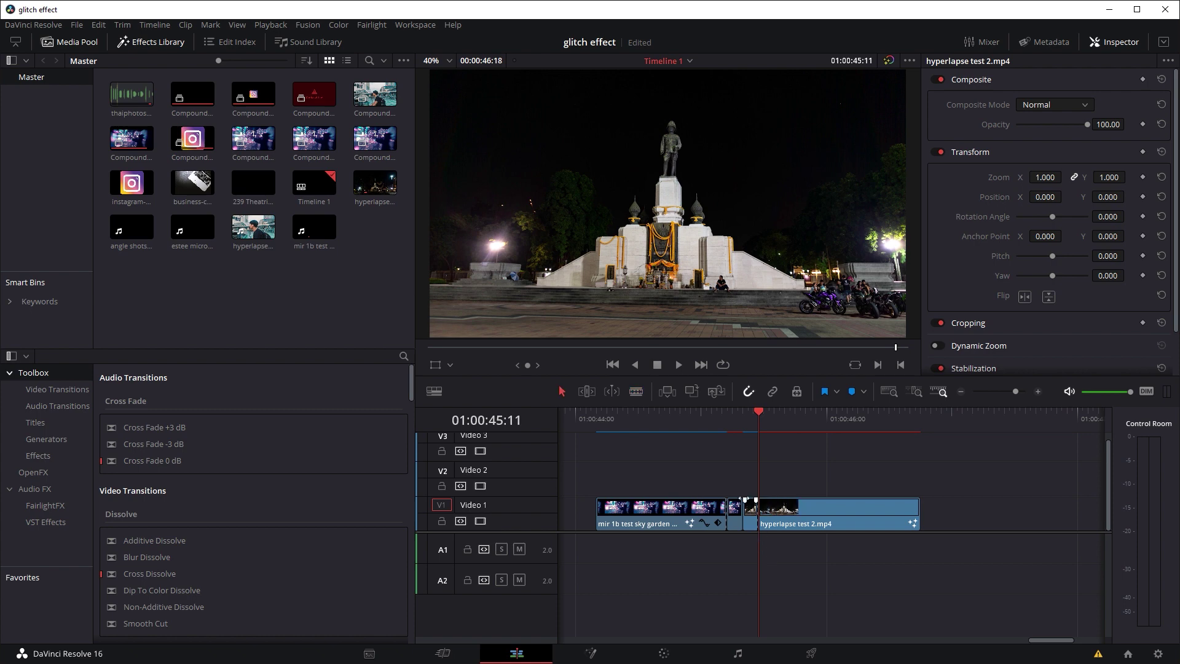
# Combine the two short clip pieces around the cut into a compound clip, keeping the default name.
pyautogui.moveTo(747, 478); pyautogui.dragTo(738, 510)
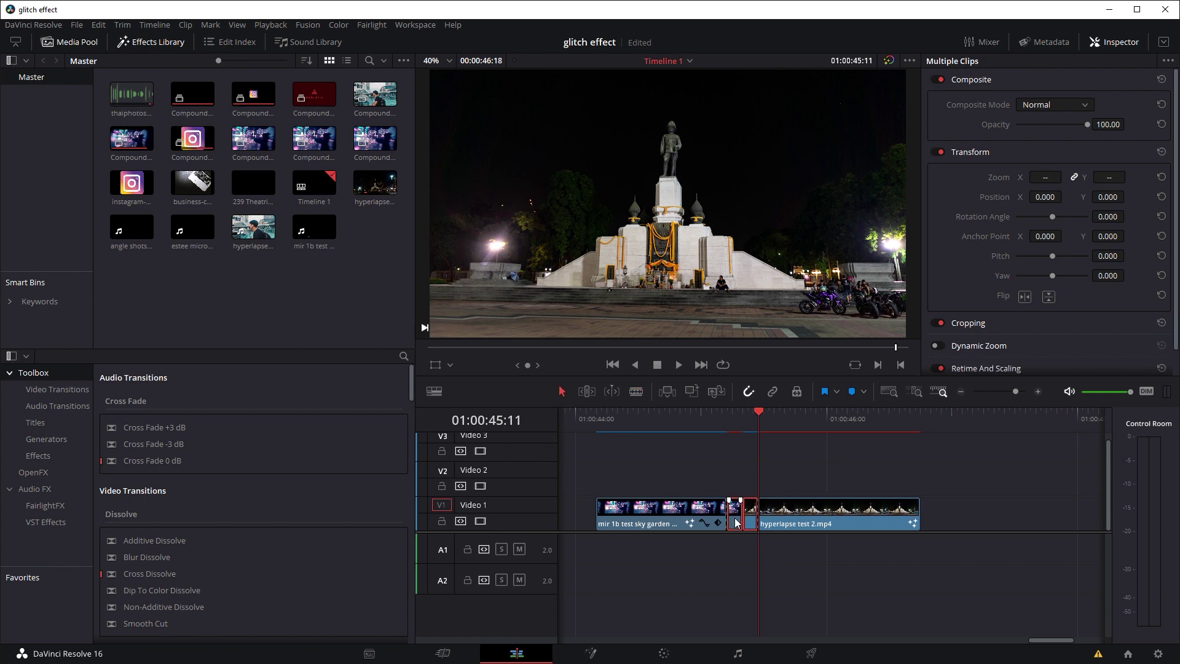
pyautogui.rightClick(738, 522)
pyautogui.click(779, 175)
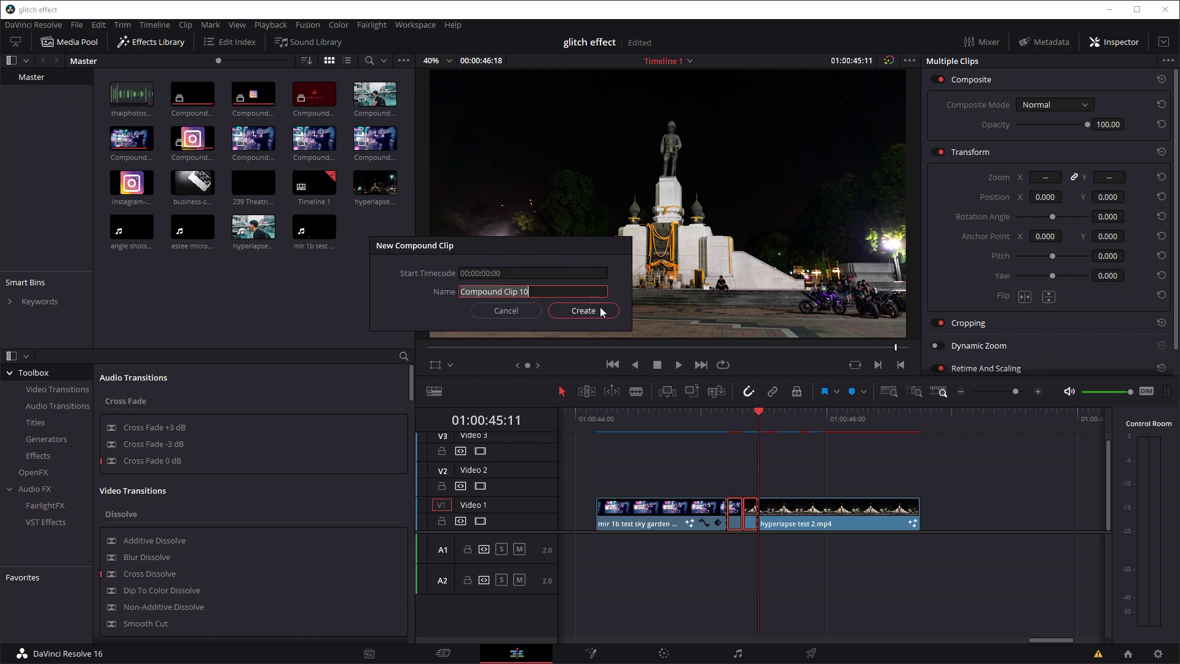
pyautogui.click(592, 310)
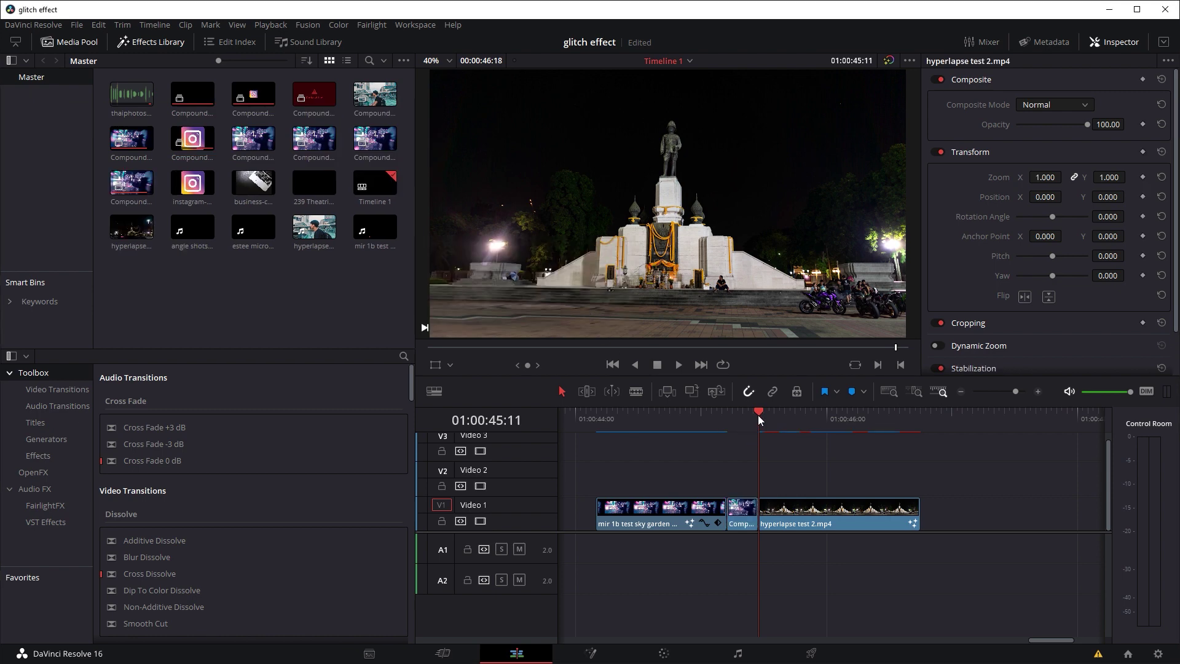
# Open the new compound clip in Fusion and insert the thaiphotosglitchversion2 setting between MediaIn1 and MediaOut1.
pyautogui.click(742, 417)
pyautogui.click(751, 507)
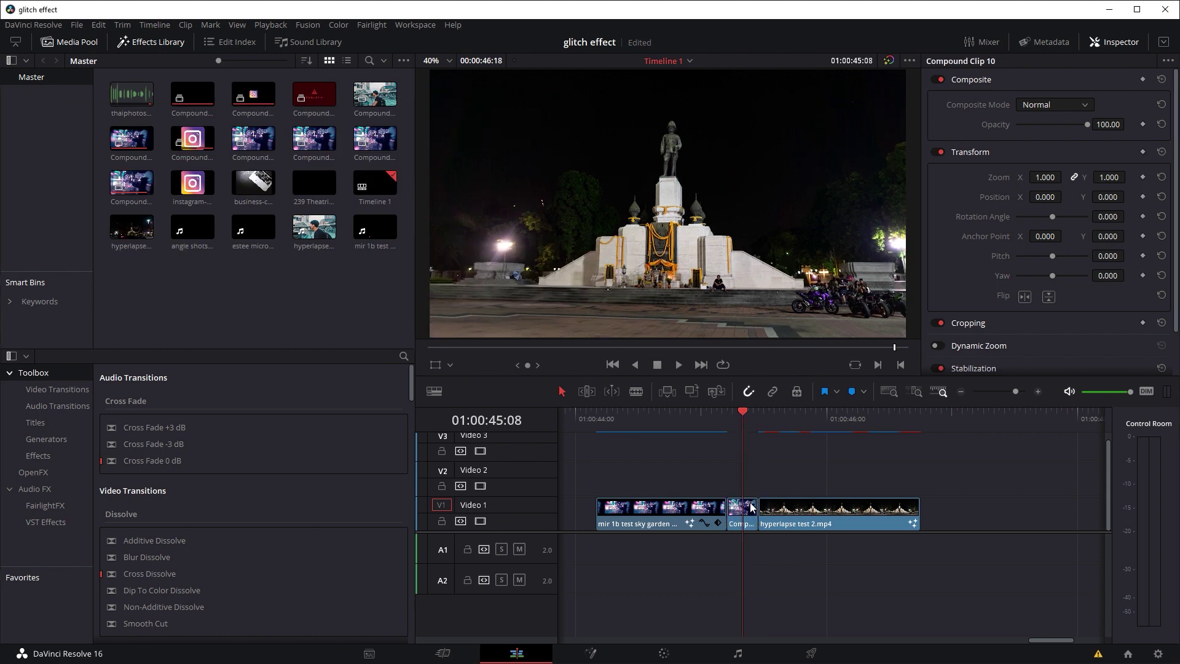
pyautogui.click(584, 657)
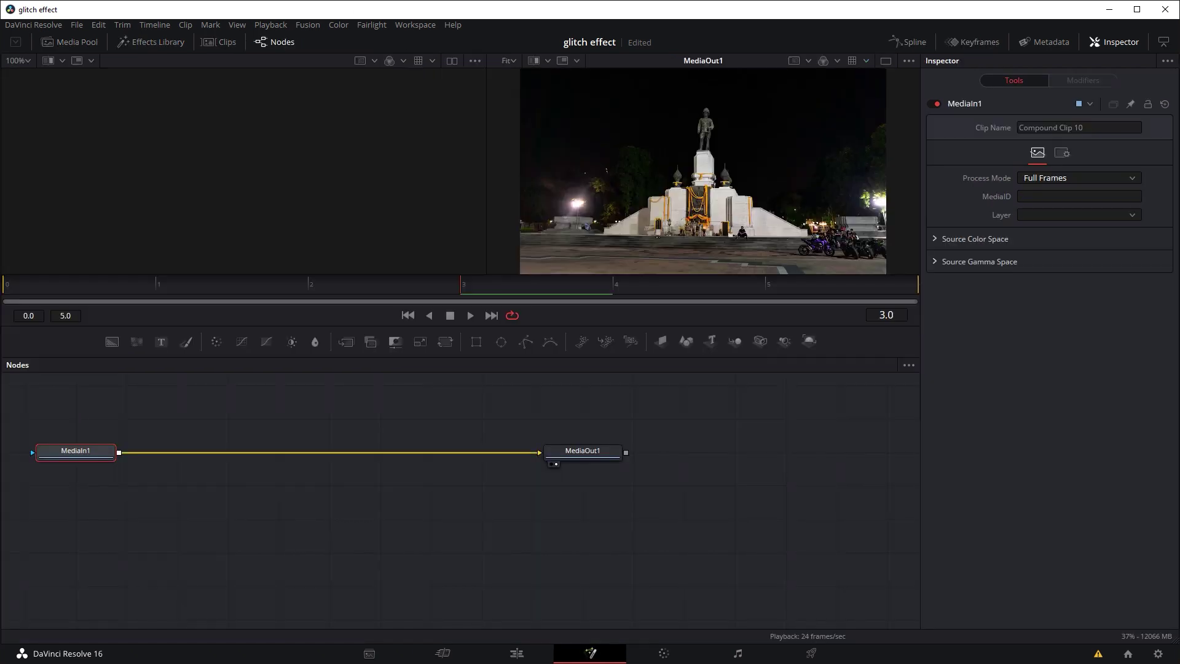
pyautogui.moveTo(431, 0); pyautogui.dragTo(566, 55)
pyautogui.moveTo(332, 178); pyautogui.dragTo(322, 465)
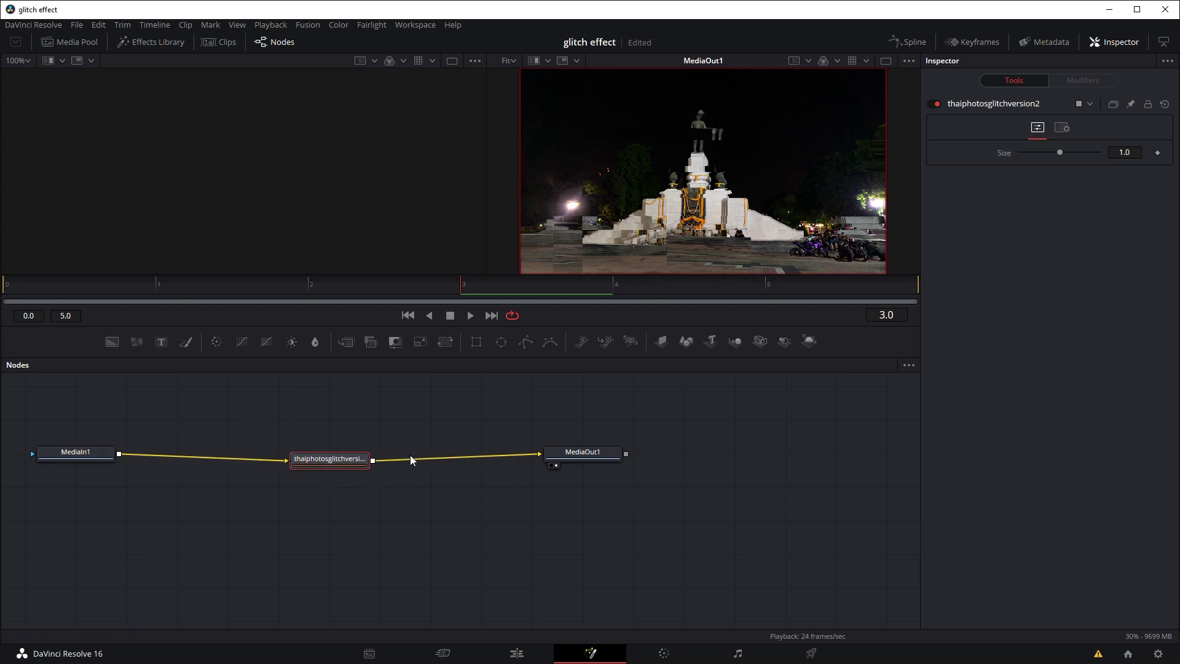
# Set the glitch node's Size to 0.7 and preview the glitch transition in Fusion and on the edit timeline.
pyautogui.moveTo(1060, 151); pyautogui.dragTo(1049, 151)
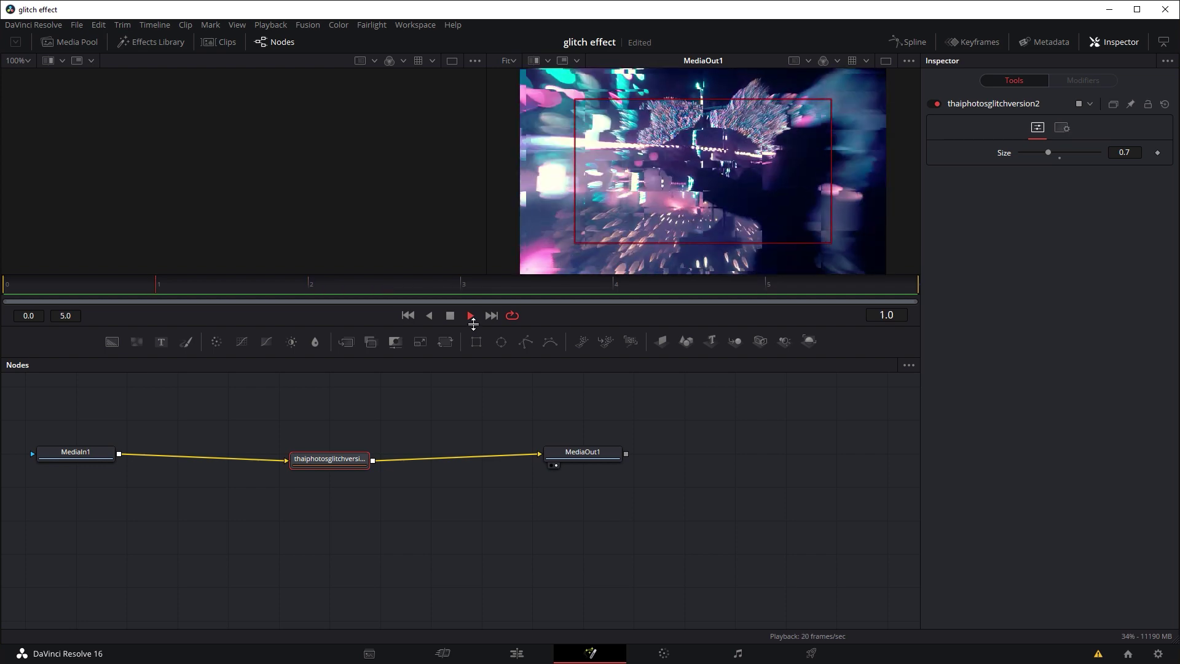
pyautogui.click(470, 316)
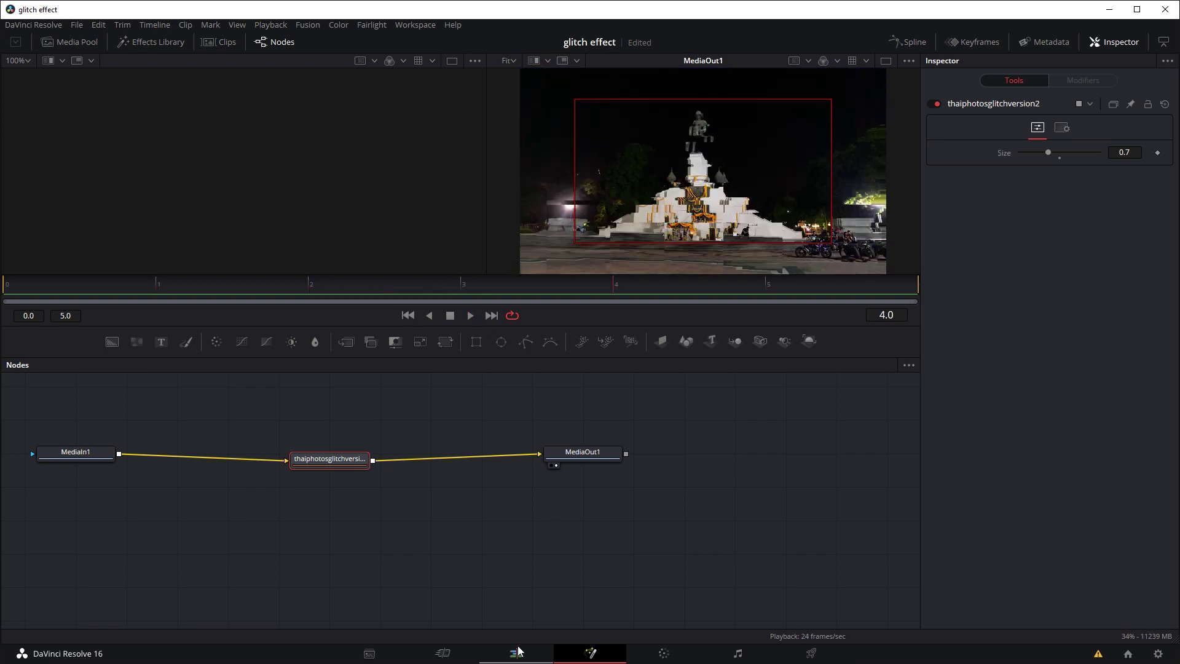
pyautogui.click(517, 653)
pyautogui.click(676, 423)
pyautogui.press('space')
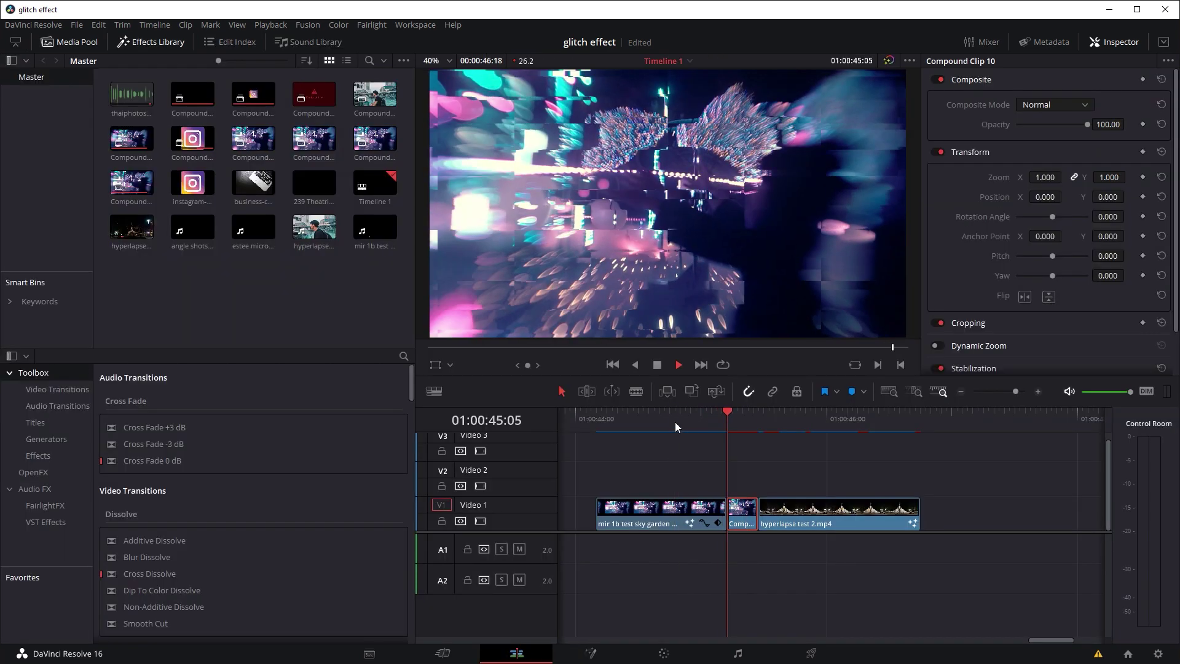
pyautogui.click(675, 422)
pyautogui.click(677, 421)
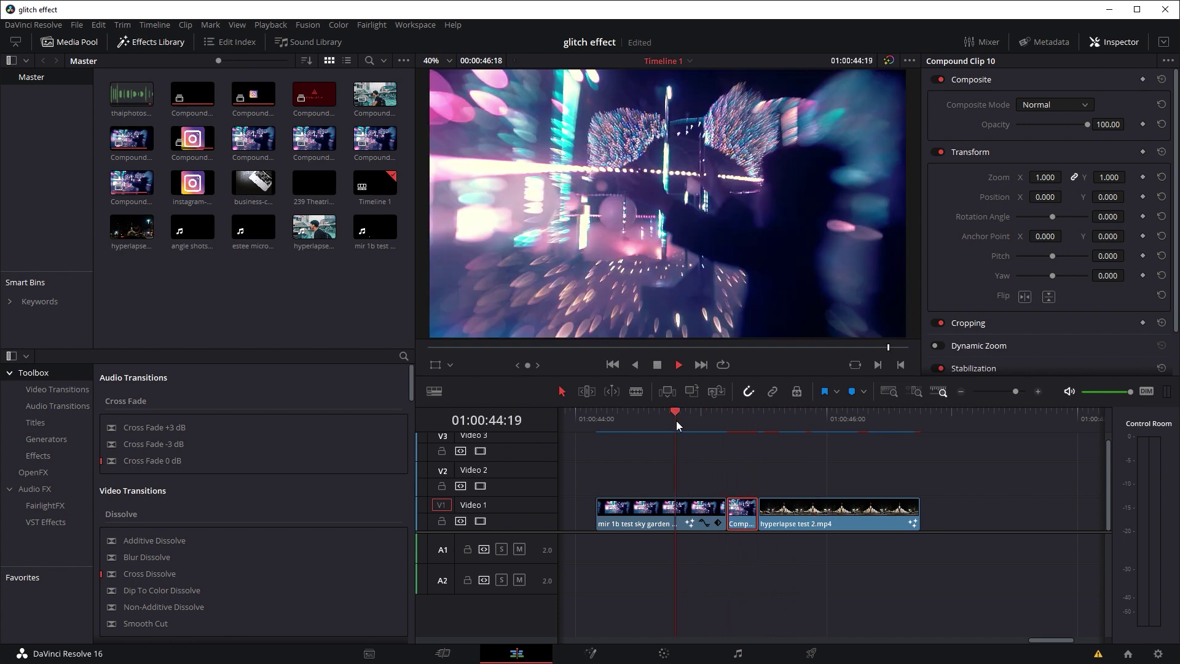
pyautogui.press('space')
# Place the playhead at the compound clip's start, 01:00:45:05, and reopen the clip in Fusion.
pyautogui.click(727, 411)
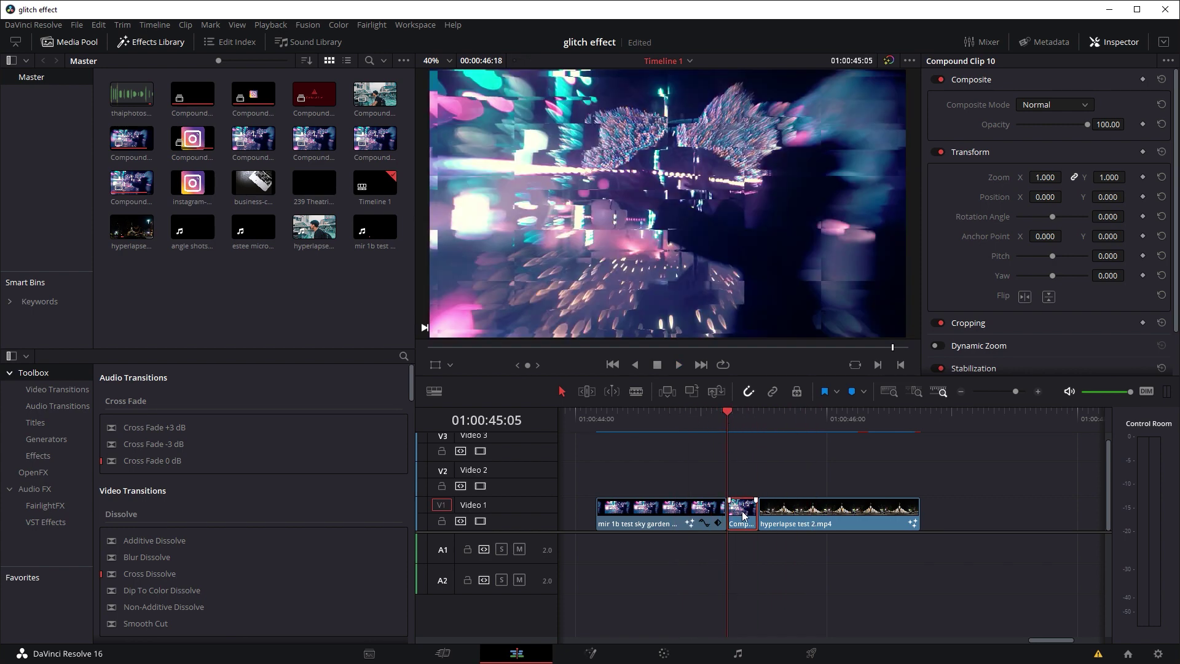
pyautogui.click(590, 651)
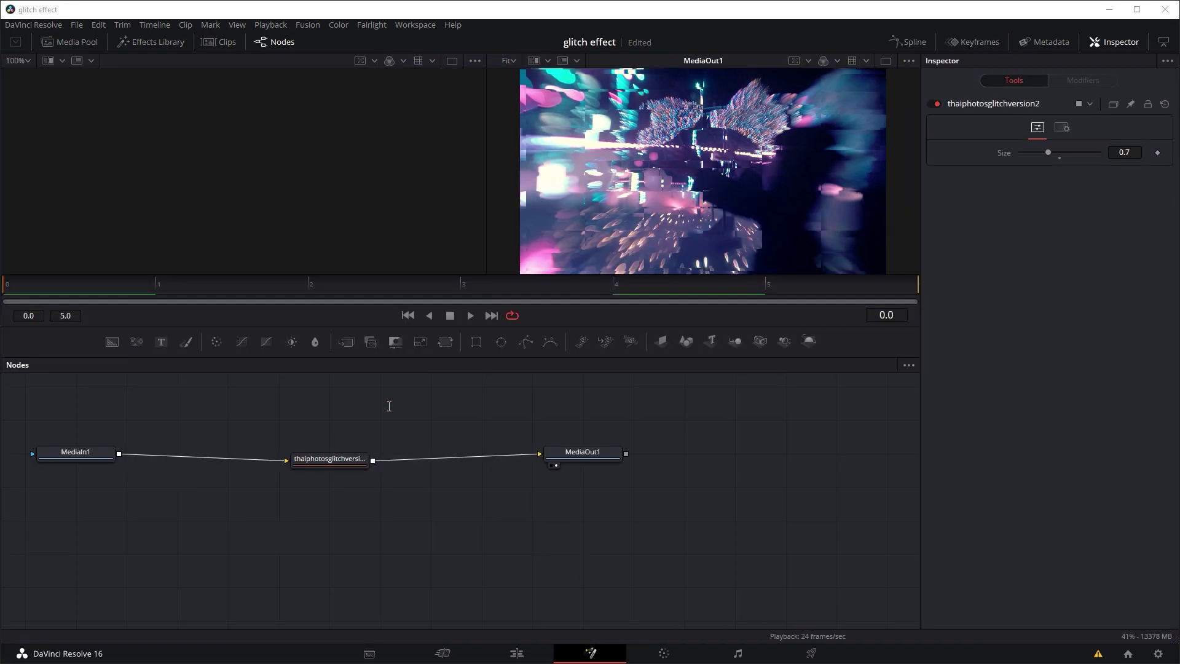
pyautogui.hotkey('shift', 'space')
pyautogui.write('merge')
pyautogui.write('color gia')
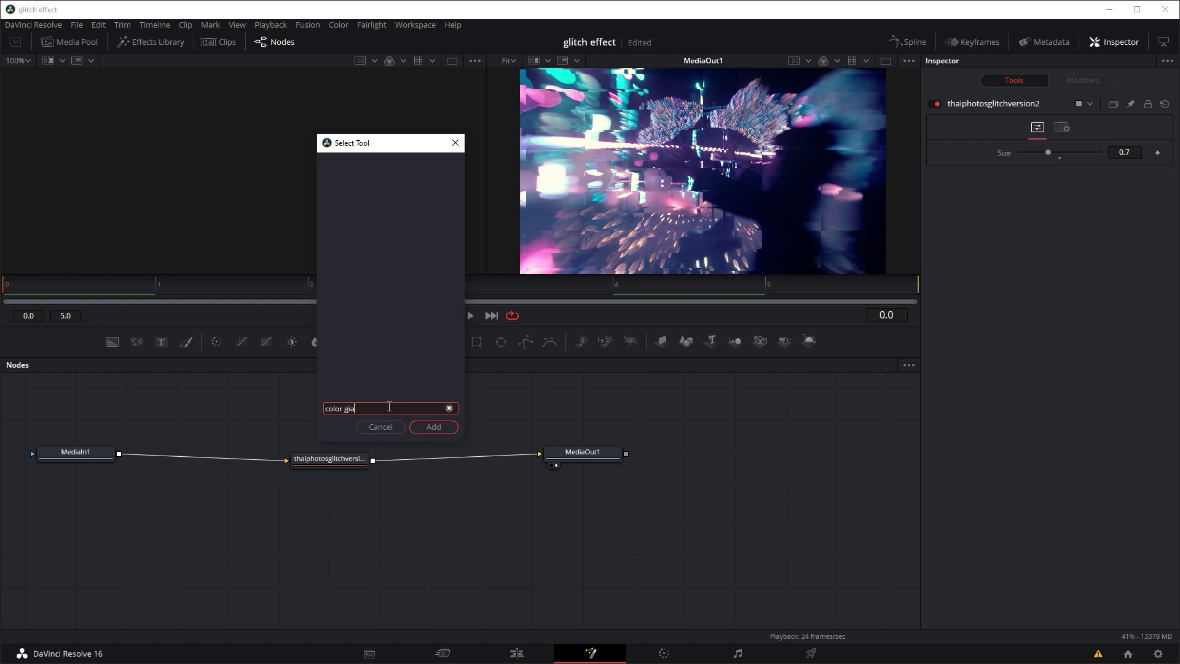
pyautogui.press('BackSpace')
pyautogui.press('BackSpace')
pyautogui.press('BackSpace')
pyautogui.press('BackSpace')
pyautogui.write('gain')
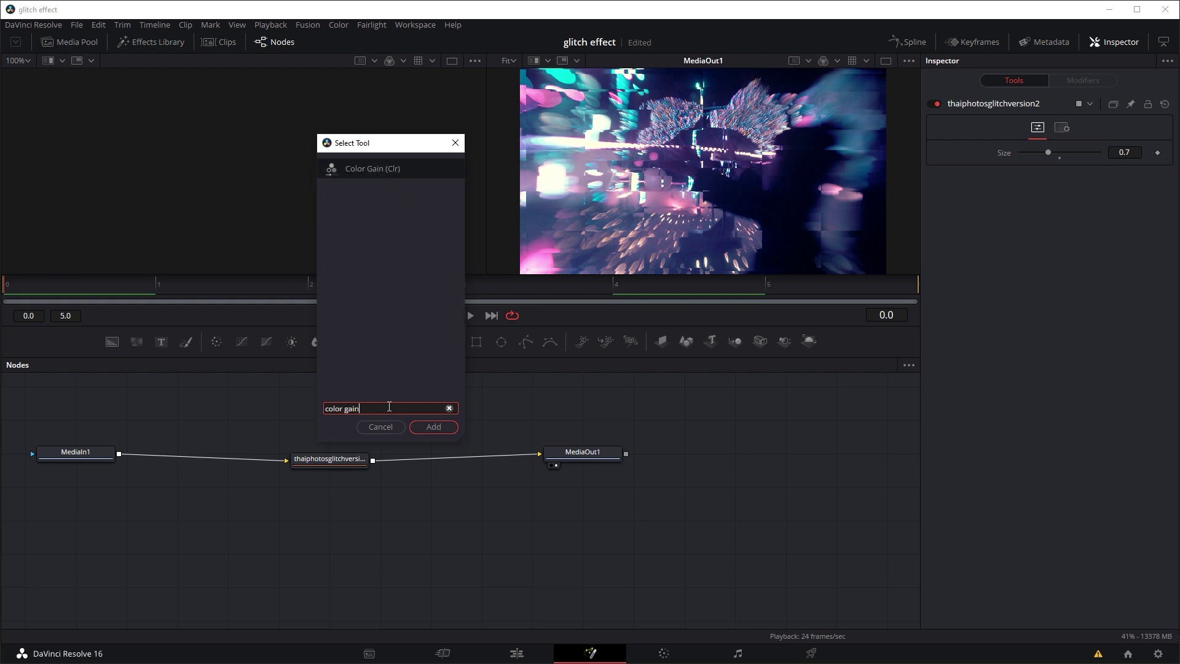
pyautogui.press('Escape')
# Add a Color Gain node after the thaiphotosglitchversion2 node and place it below the main node row.
pyautogui.click(314, 463)
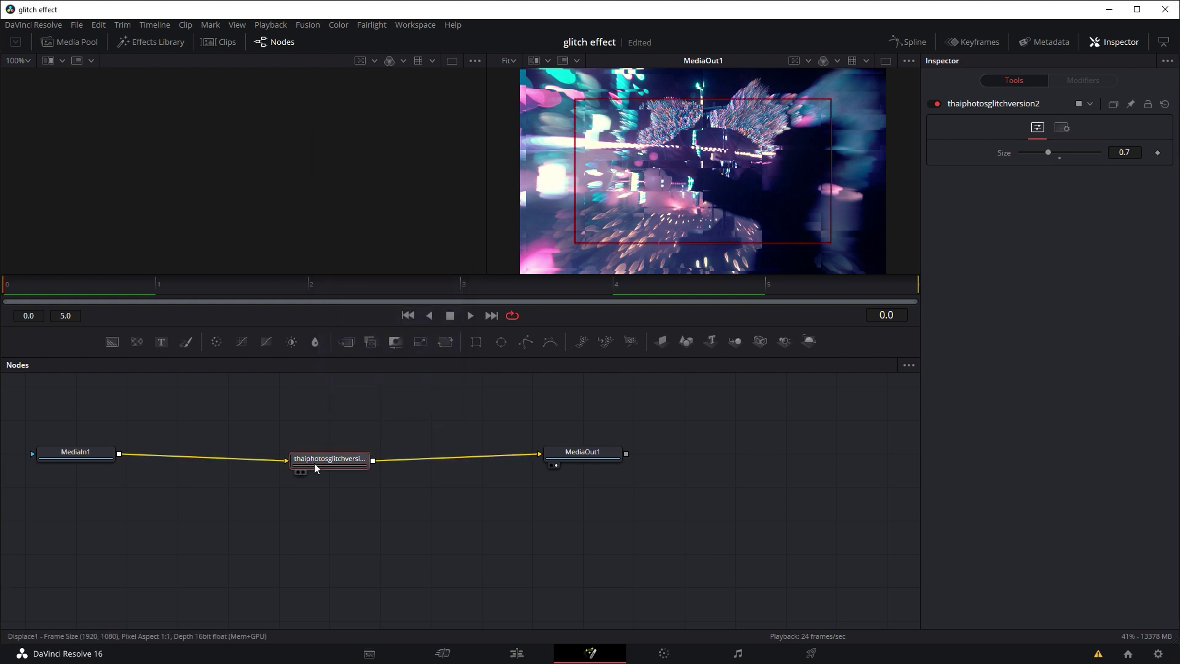
pyautogui.hotkey('shift', 'space')
pyautogui.write('gai')
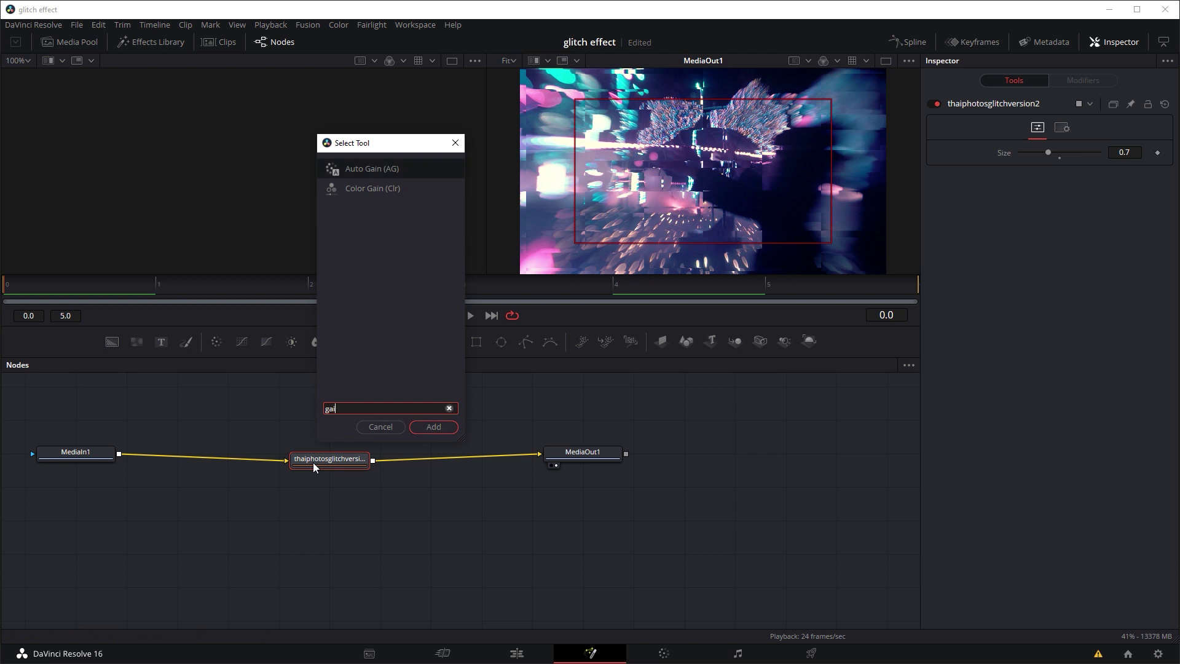
pyautogui.write('n')
pyautogui.press('Return')
pyautogui.moveTo(436, 461); pyautogui.dragTo(437, 516)
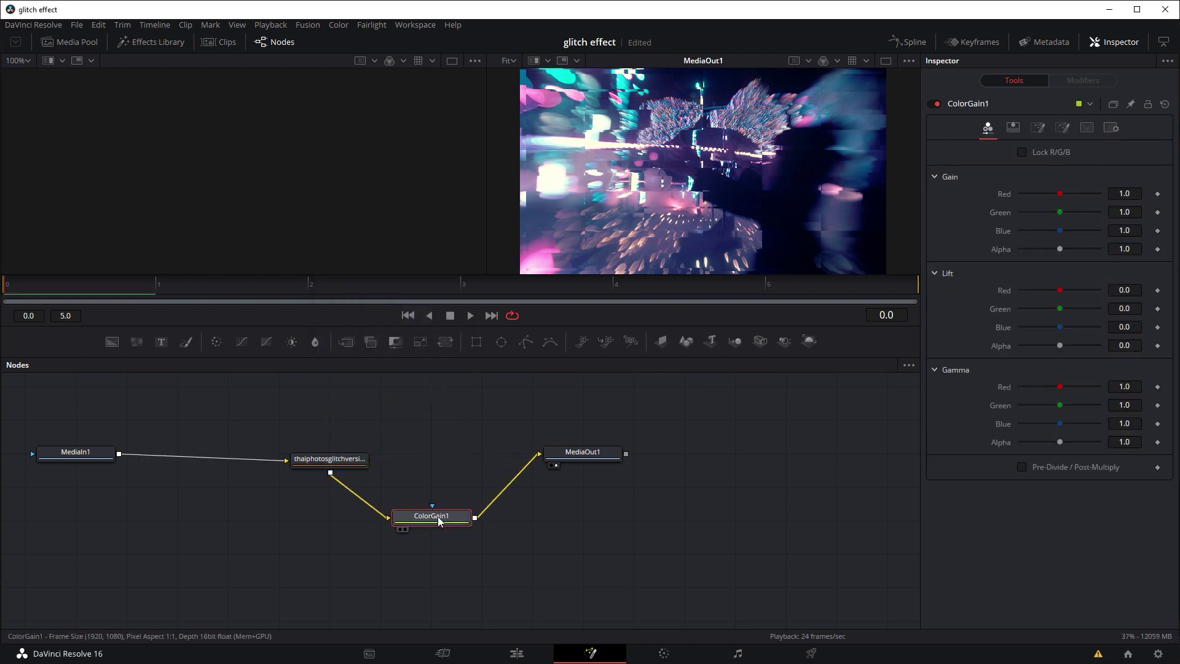
# Move the thaiphotosglitchversion2 node closer to MediaIn1 and display its output in the first viewer.
pyautogui.moveTo(318, 457); pyautogui.dragTo(245, 460)
pyautogui.press('1')
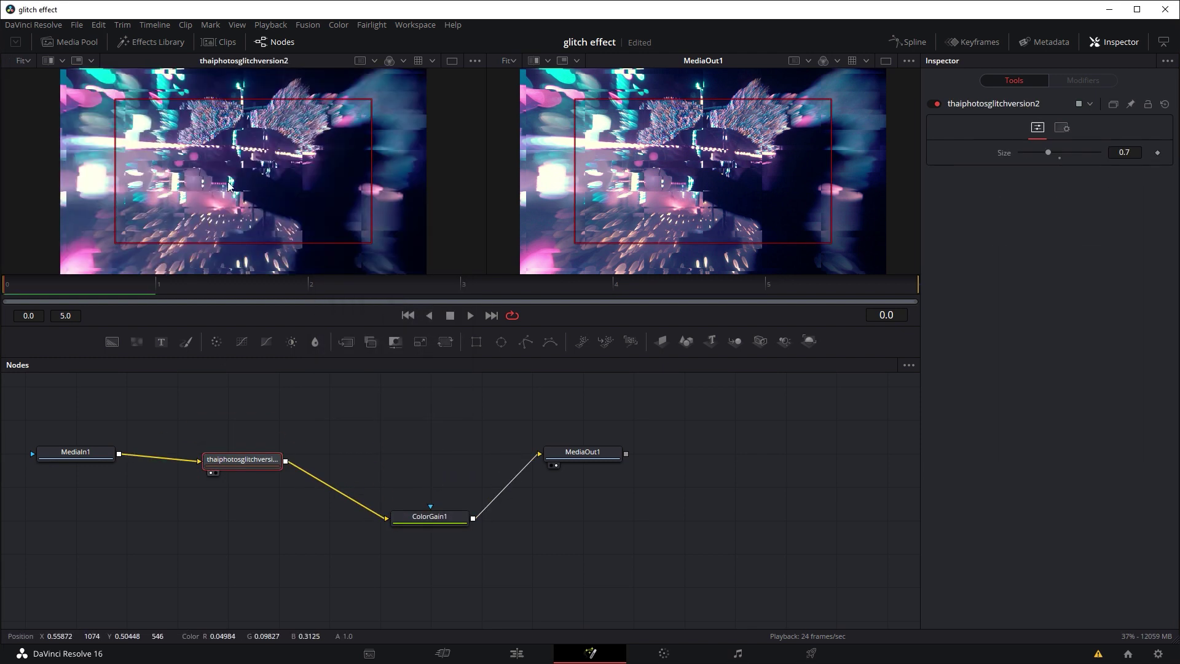
# Display ColorGain1 in the second viewer and set its Red/Cyan balance to 0.68 for highs, 0.54 for mids and 0.68 for darks.
pyautogui.moveTo(434, 521); pyautogui.dragTo(335, 532)
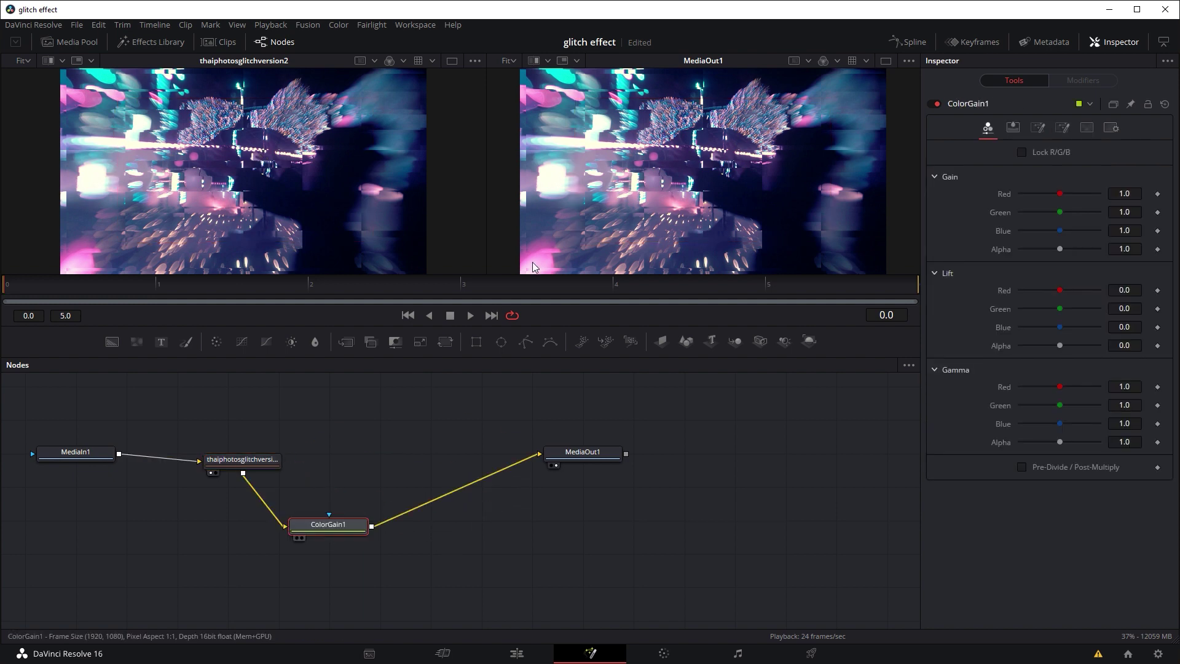
pyautogui.press('2')
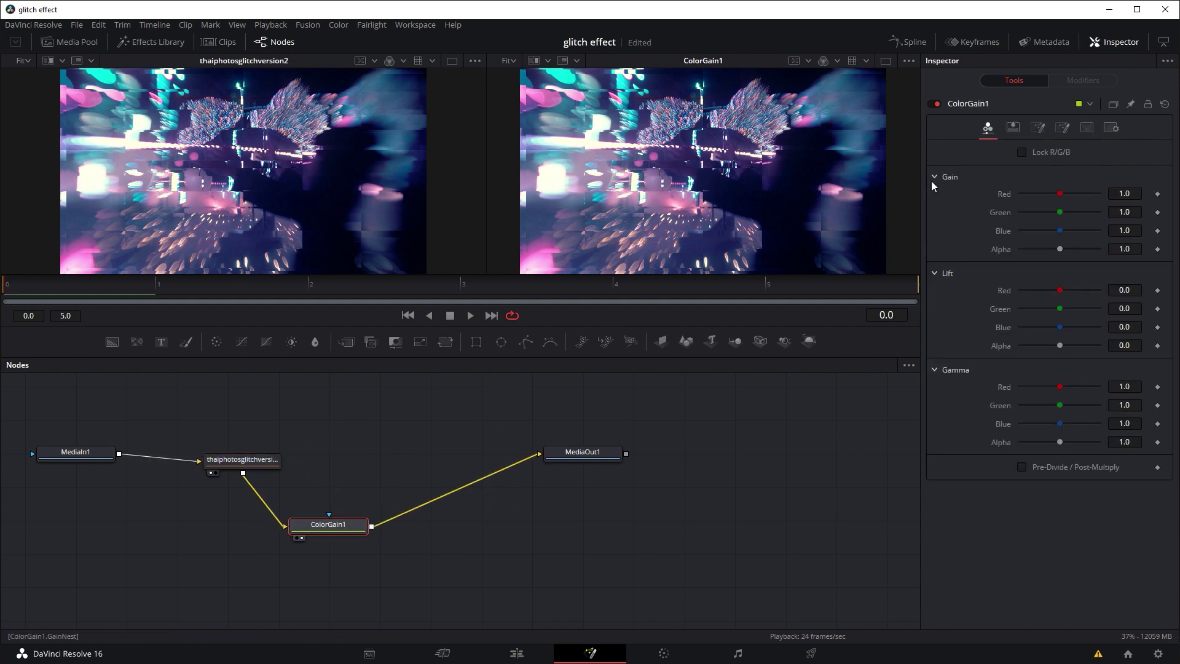
pyautogui.click(1037, 127)
pyautogui.moveTo(1061, 168); pyautogui.dragTo(1088, 168)
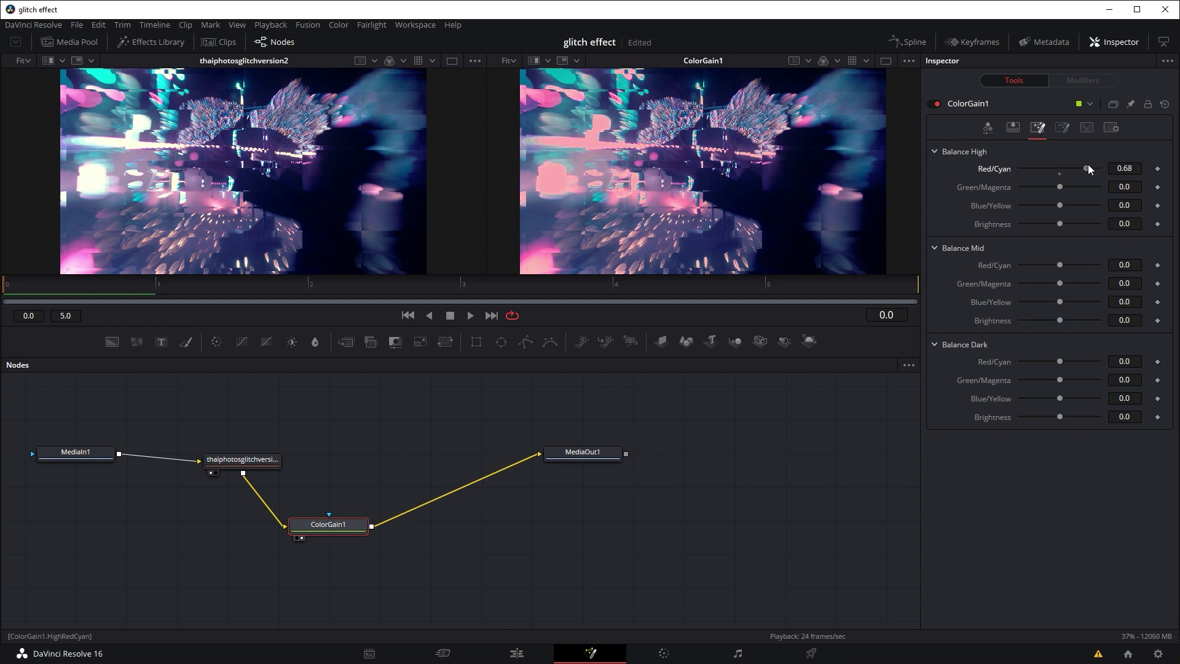
pyautogui.moveTo(1060, 266); pyautogui.dragTo(1081, 265)
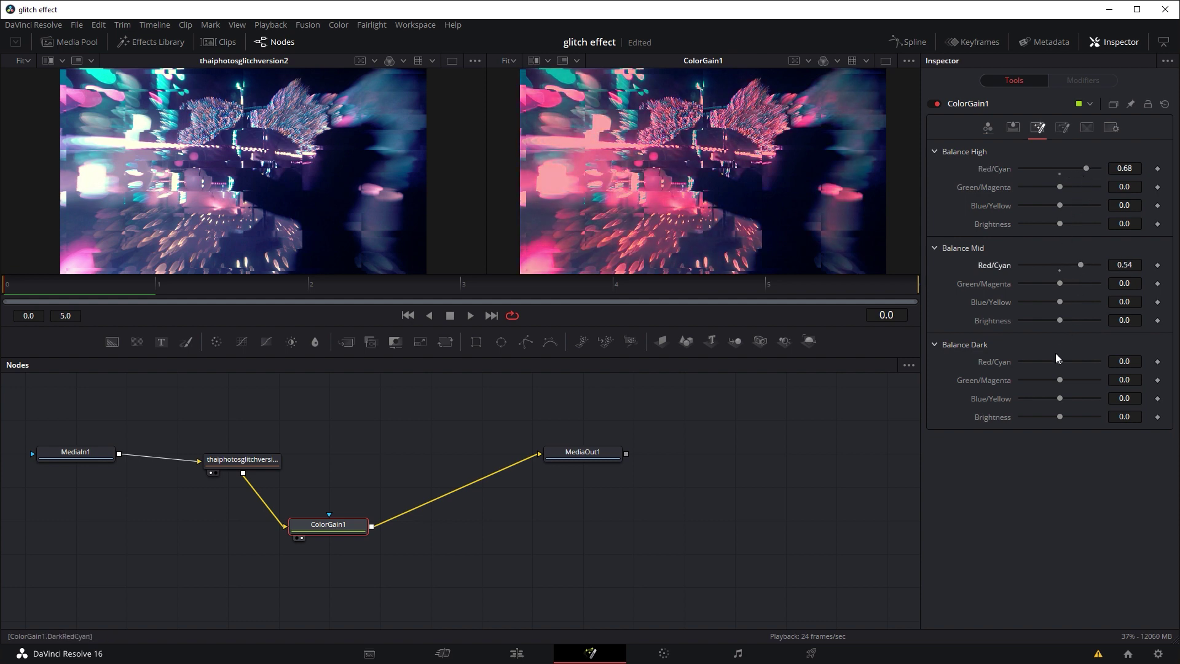
pyautogui.moveTo(1060, 361); pyautogui.dragTo(1071, 362)
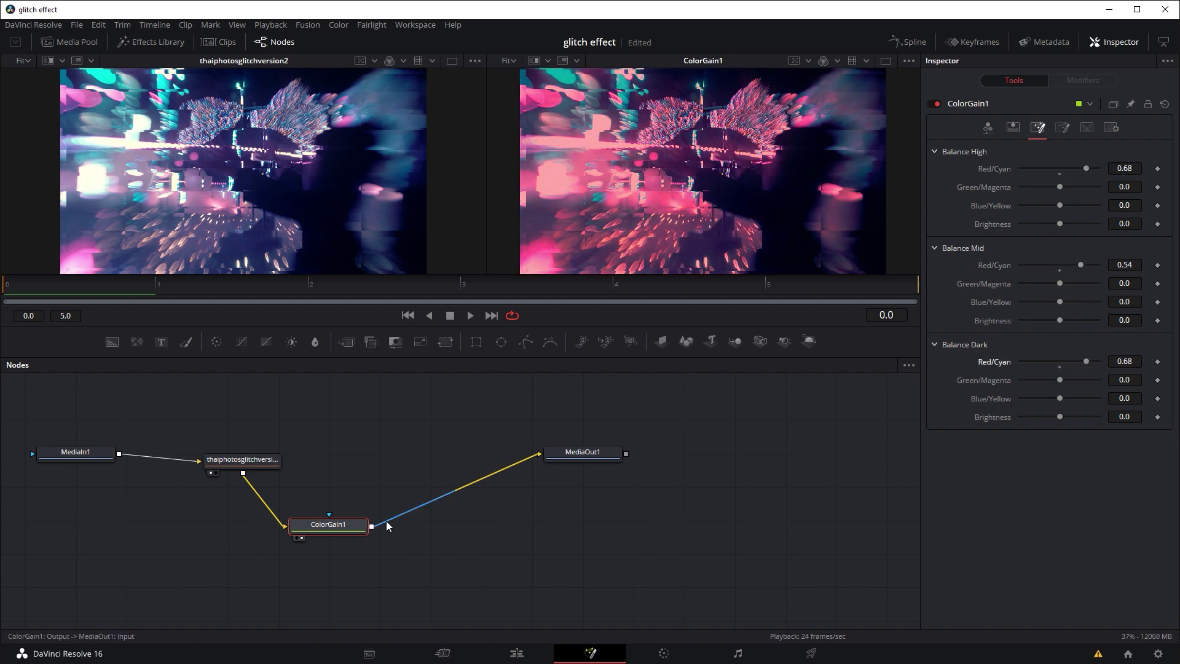
# Move ColorGain1 closer to the glitch node, disconnect it from MediaOut1, and add a Merge node beside it.
pyautogui.moveTo(346, 531); pyautogui.dragTo(301, 531)
pyautogui.moveTo(403, 499); pyautogui.dragTo(418, 525)
pyautogui.click(414, 526)
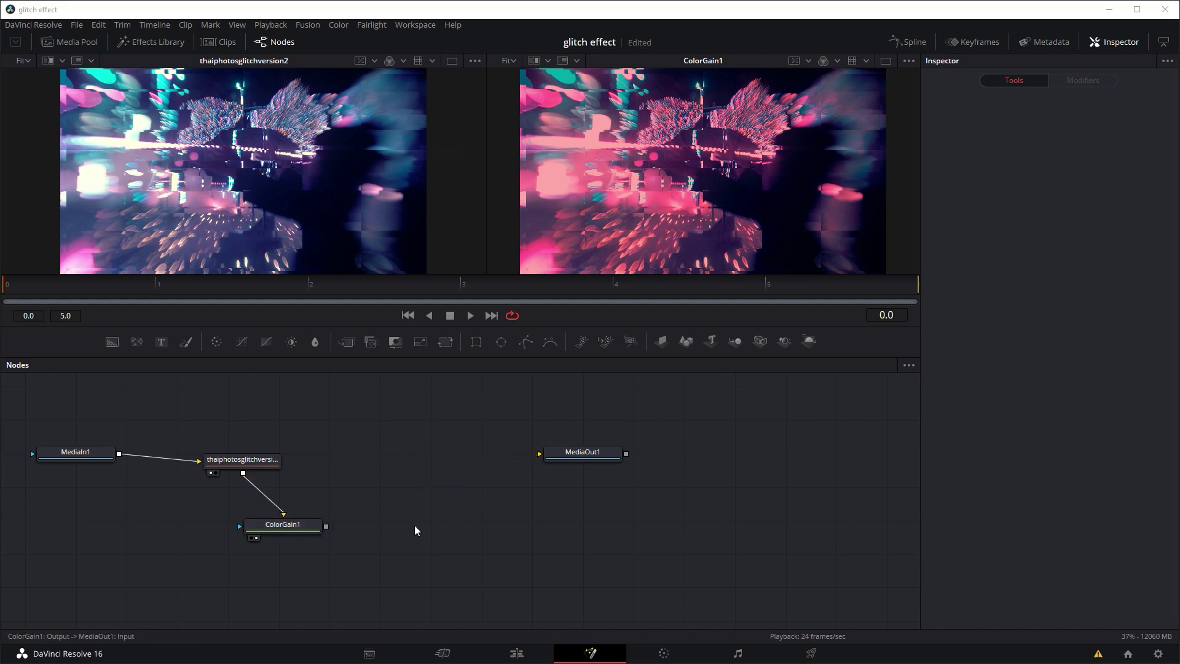
pyautogui.hotkey('shift', 'space')
pyautogui.write('mer')
pyautogui.press('Return')
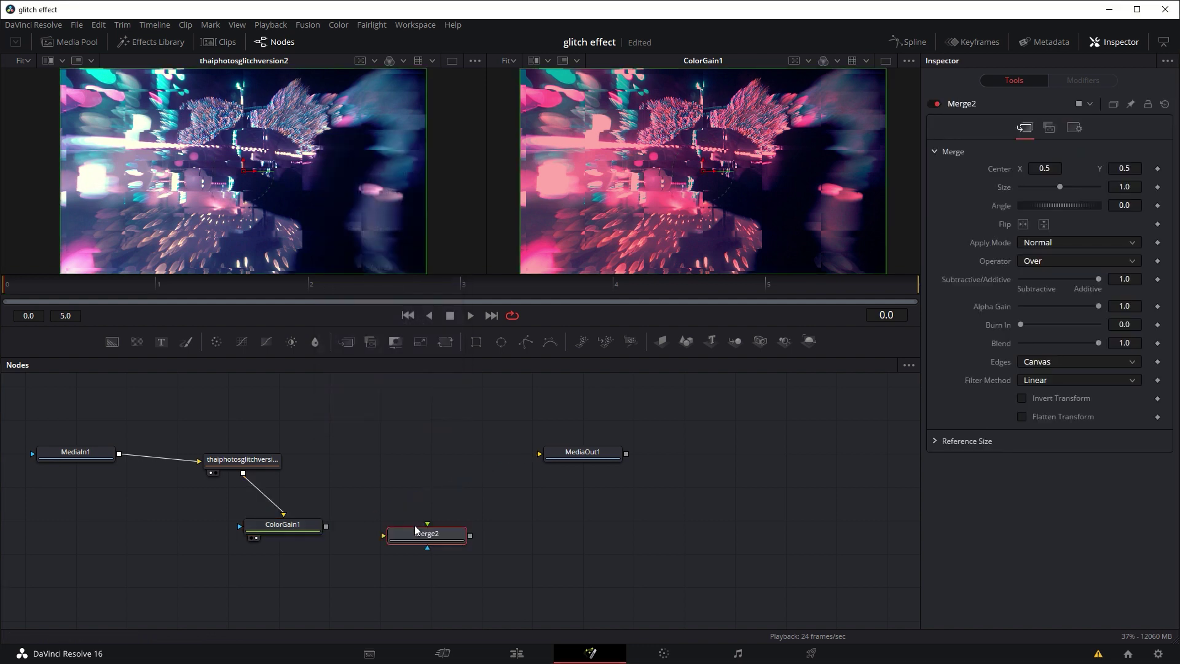
# Connect ColorGain1 as the foreground and the glitch node as the background of Merge2, and display the merge in the second viewer.
pyautogui.moveTo(415, 525); pyautogui.dragTo(421, 504)
pyautogui.moveTo(326, 527); pyautogui.dragTo(417, 512)
pyautogui.click(448, 533)
pyautogui.click(242, 460)
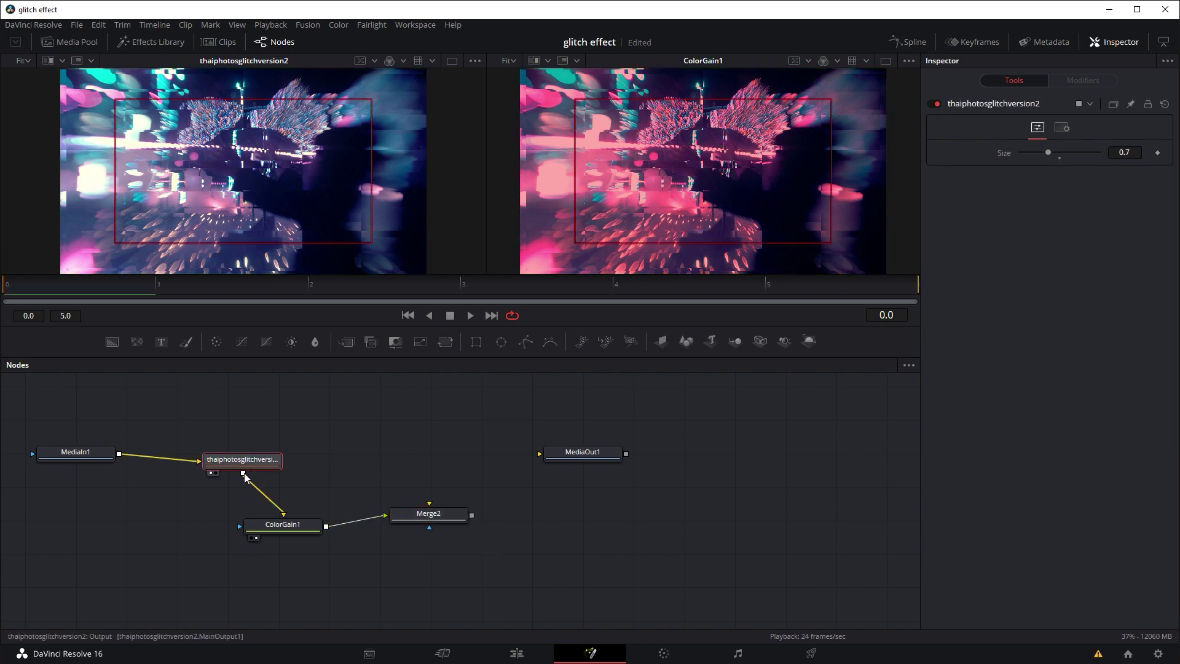
pyautogui.moveTo(244, 474); pyautogui.dragTo(678, 226)
pyautogui.click(437, 524)
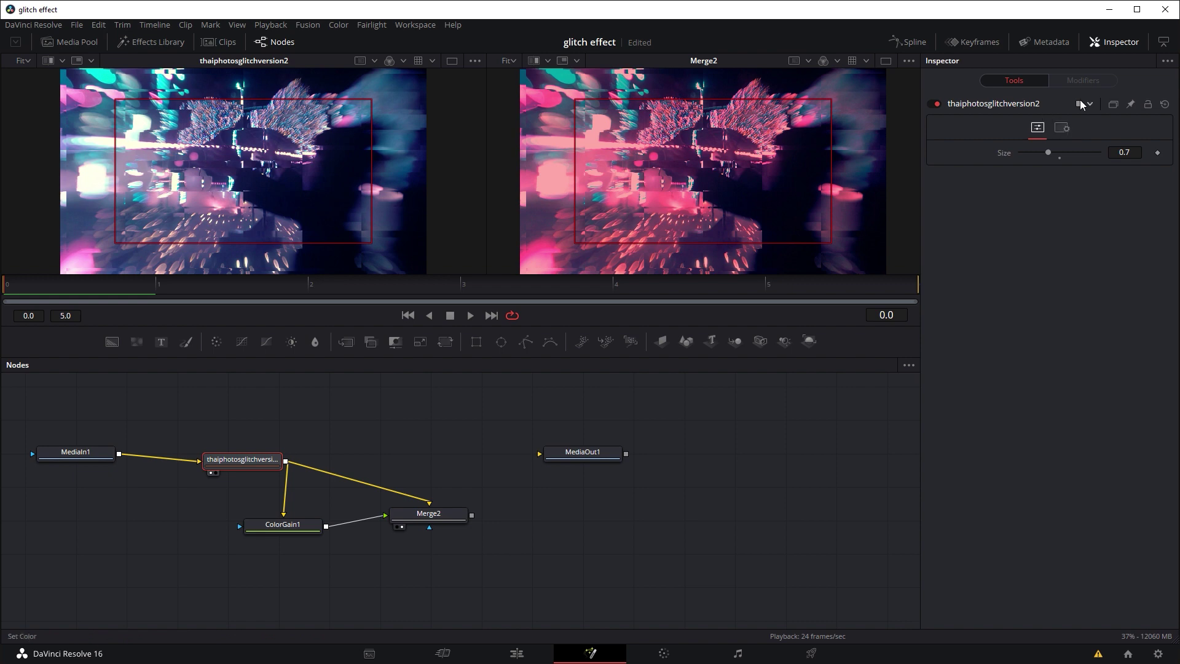
# Shift Merge2's Center X to 0.534 and try the Screen and Overlay apply modes before settling on Soft Light.
pyautogui.click(450, 515)
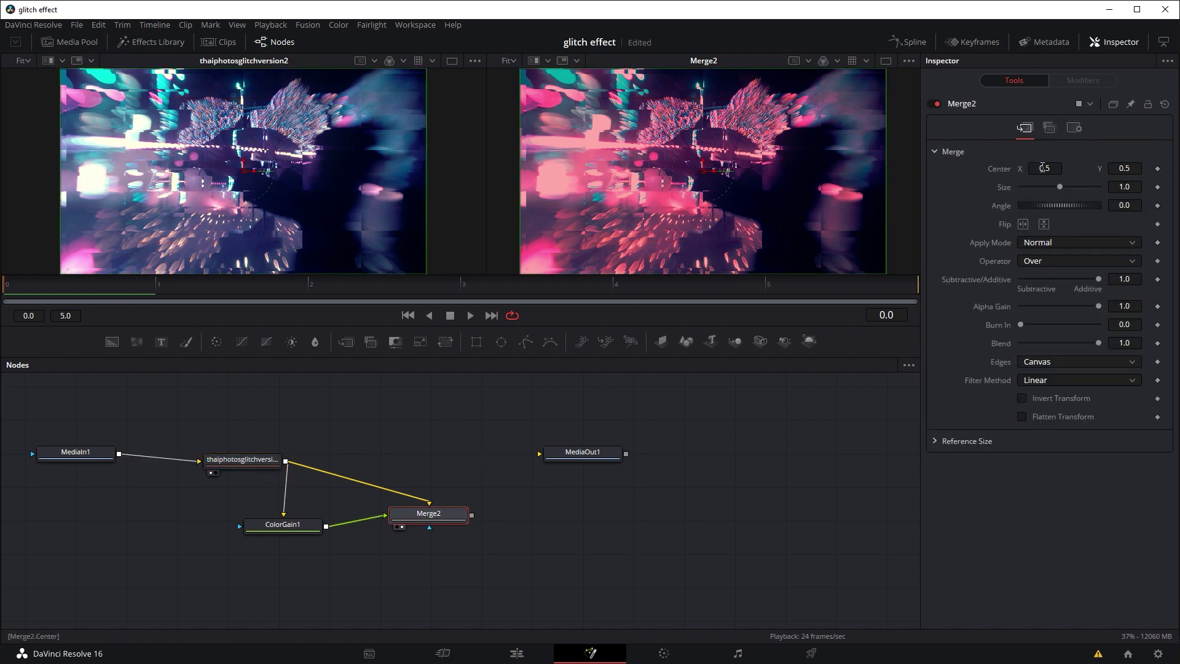
pyautogui.moveTo(1044, 168); pyautogui.dragTo(1059, 168)
pyautogui.click(1050, 242)
pyautogui.click(1049, 267)
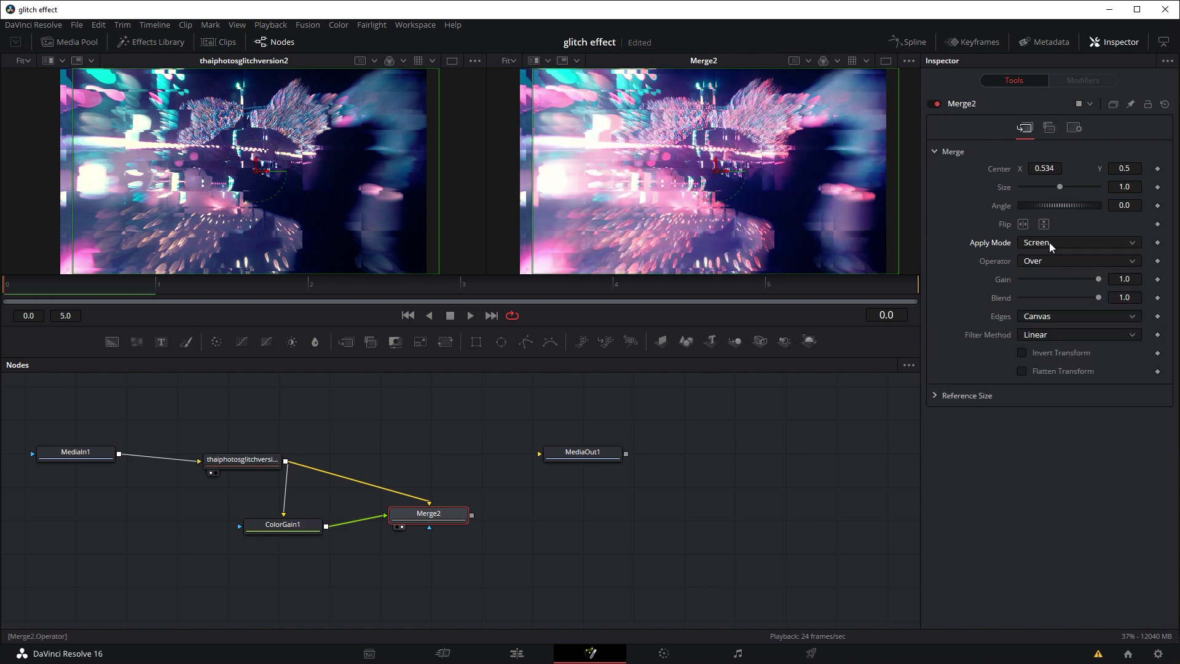
pyautogui.click(1050, 243)
pyautogui.click(1045, 316)
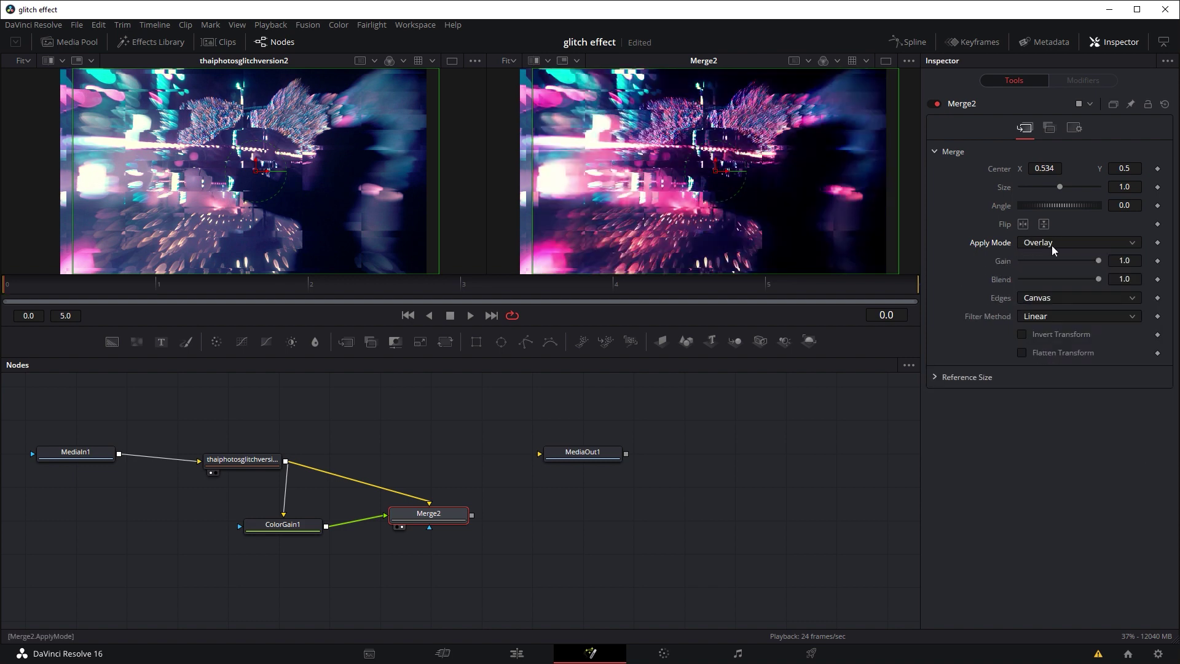
pyautogui.click(1052, 246)
pyautogui.click(1045, 323)
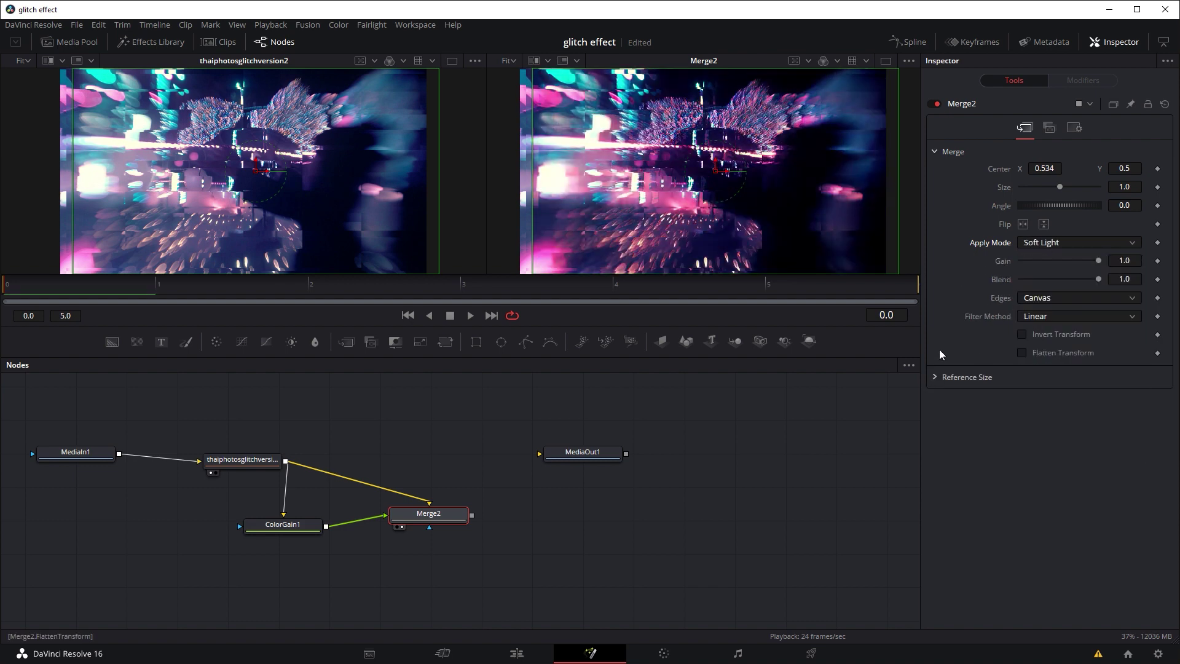
# Reset Merge2's Center X to 0.5 and modify the Center with a Perturb modifier.
pyautogui.moveTo(1057, 170); pyautogui.dragTo(1038, 194)
pyautogui.write('.5')
pyautogui.press('Tab')
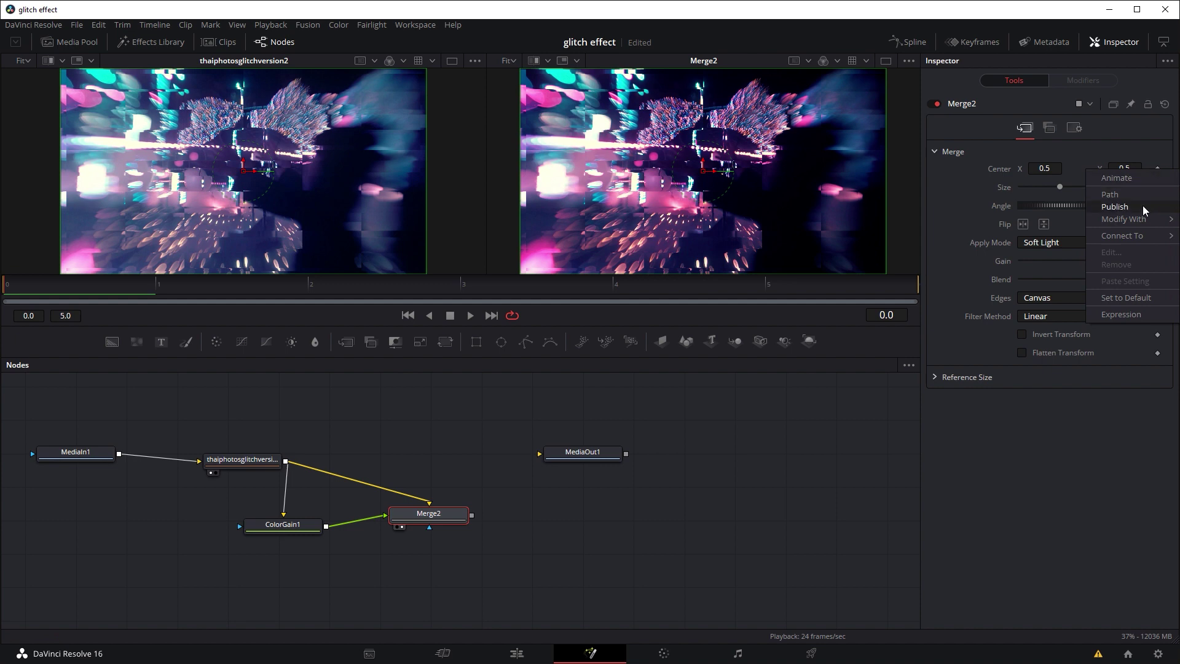
pyautogui.moveTo(1140, 222)
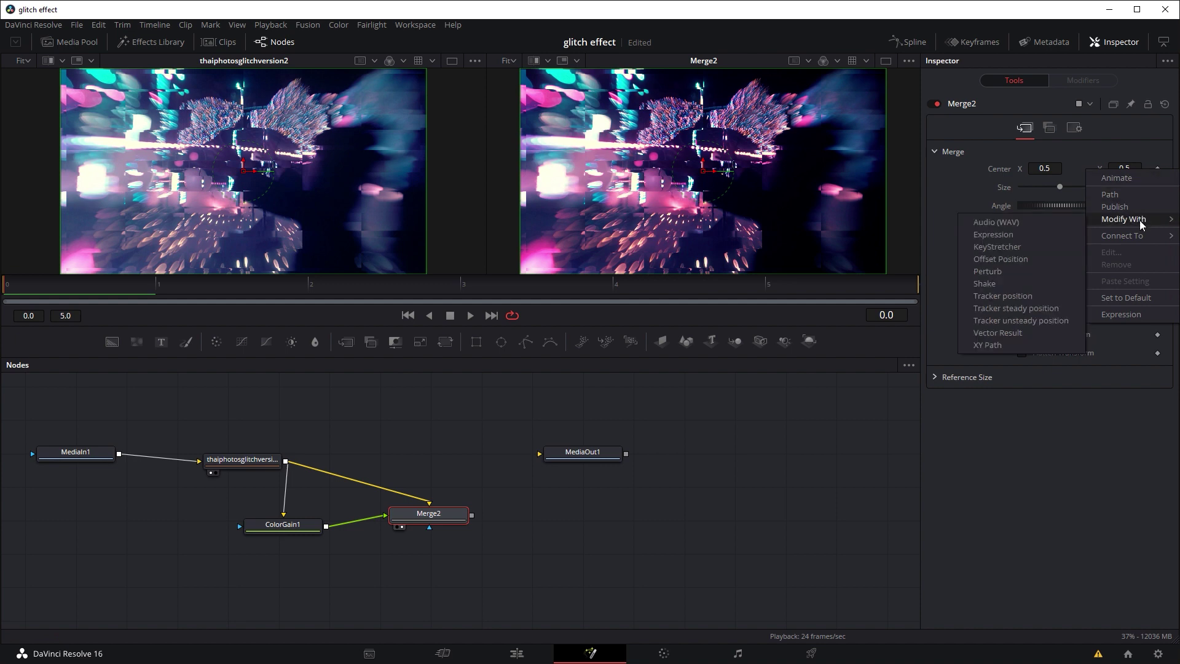
pyautogui.click(1016, 278)
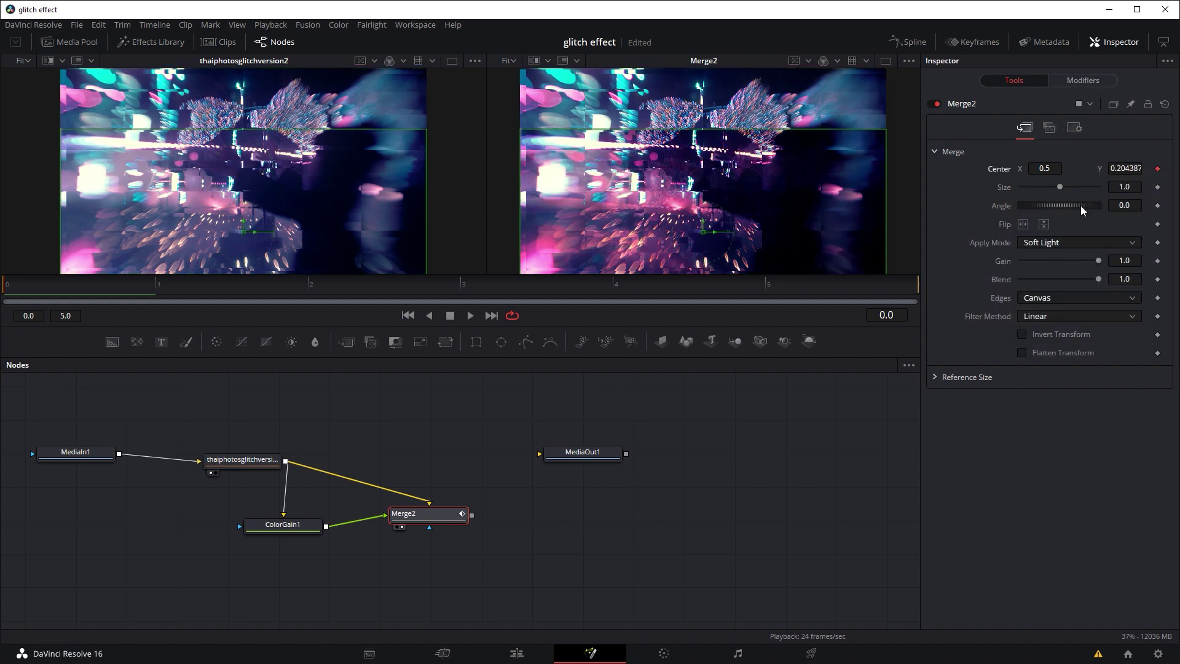
# Set the Perturb modifier's Wobble and Speed to 10 and play back the movement.
pyautogui.click(1084, 83)
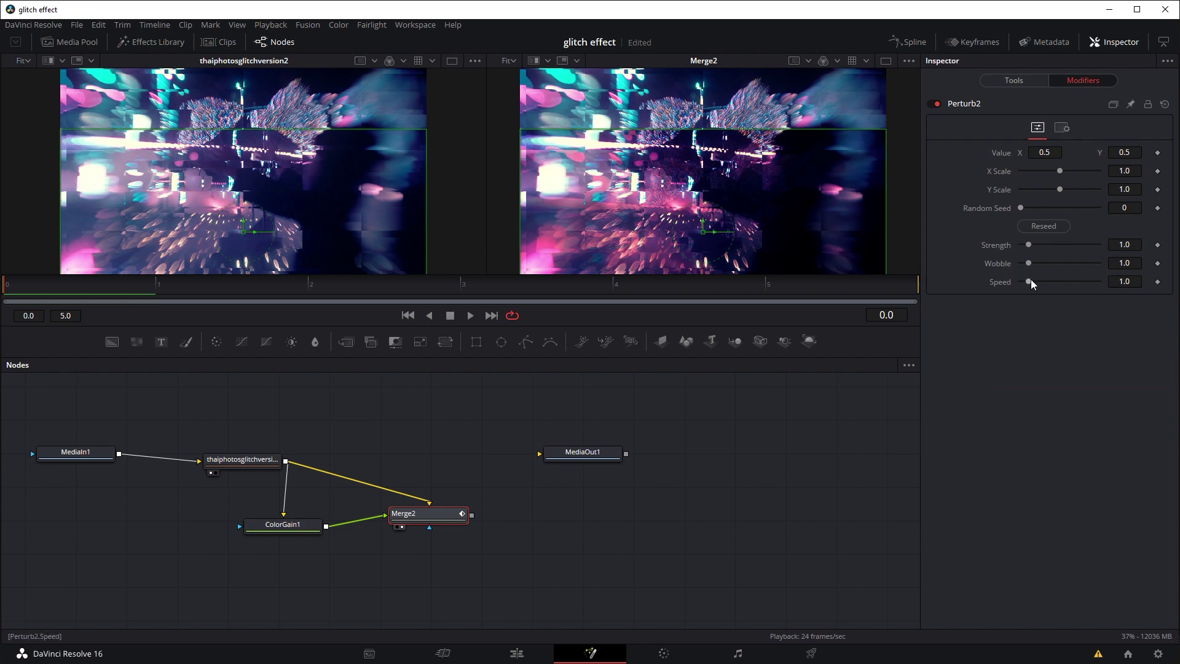
pyautogui.moveTo(1028, 263); pyautogui.dragTo(1099, 263)
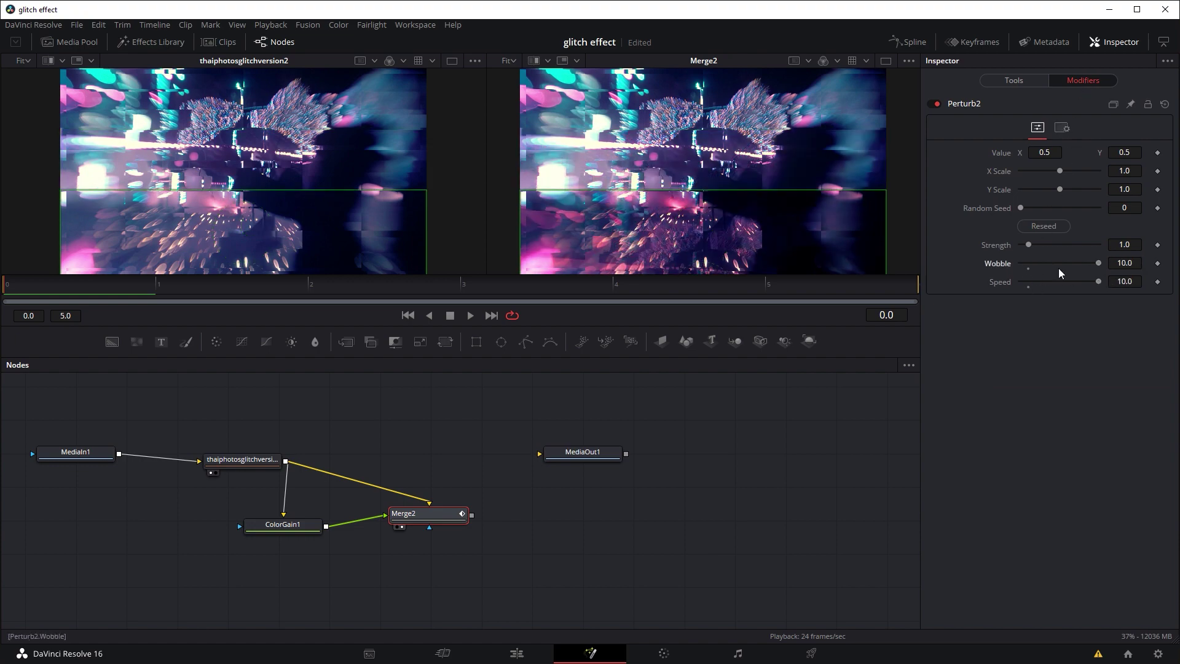
pyautogui.click(471, 315)
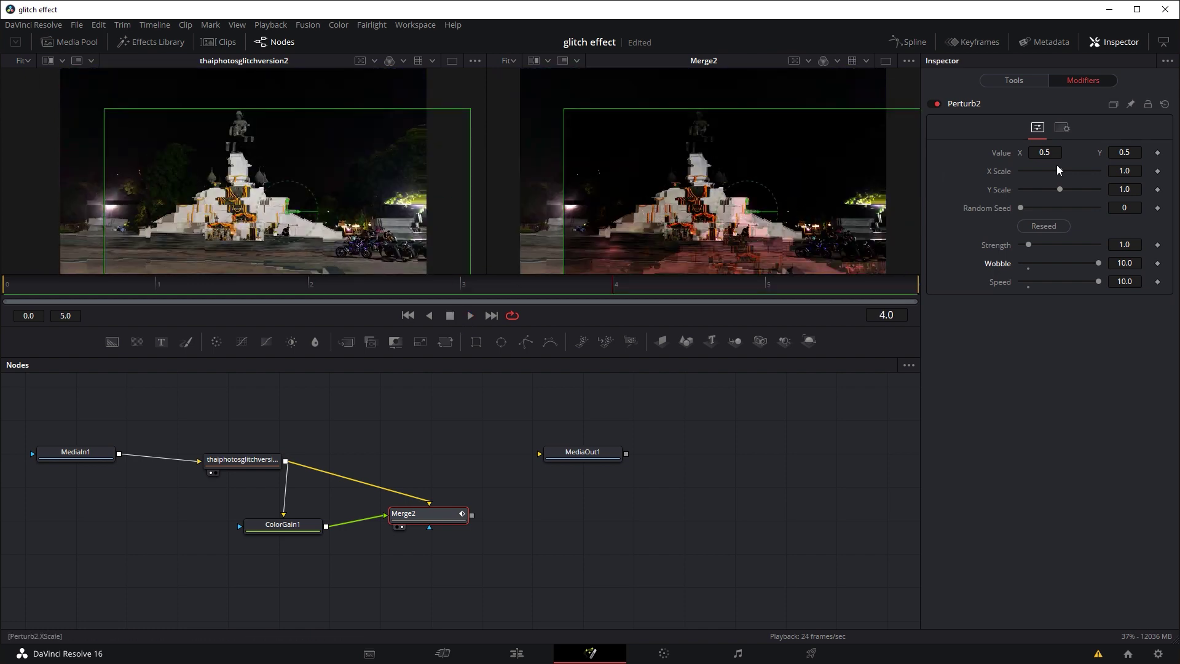
# Try a Perturb Strength of 0.1 and preview the movement.
pyautogui.click(1136, 244)
pyautogui.write('0.1')
pyautogui.press('Tab')
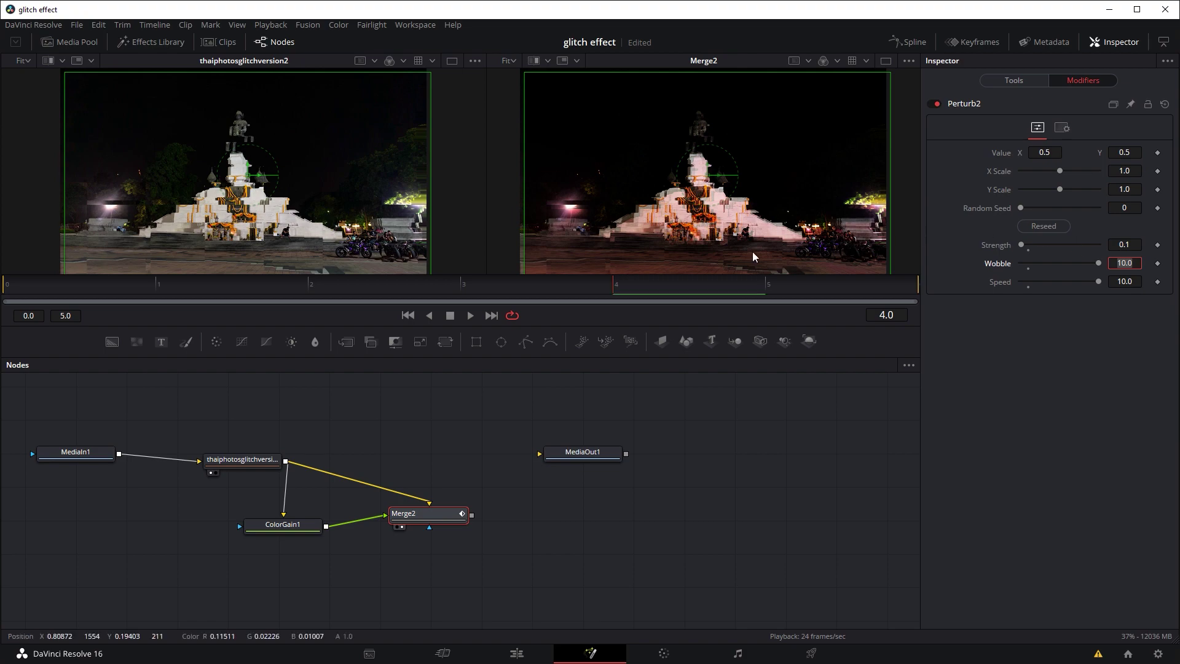
pyautogui.click(471, 315)
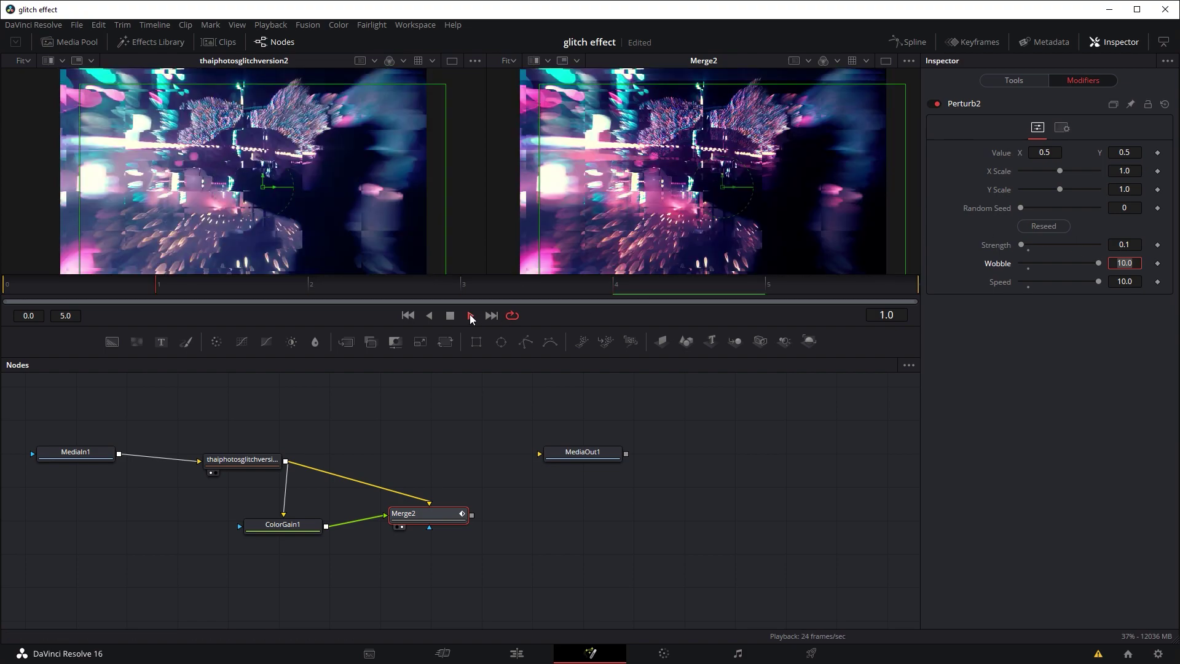
pyautogui.click(450, 315)
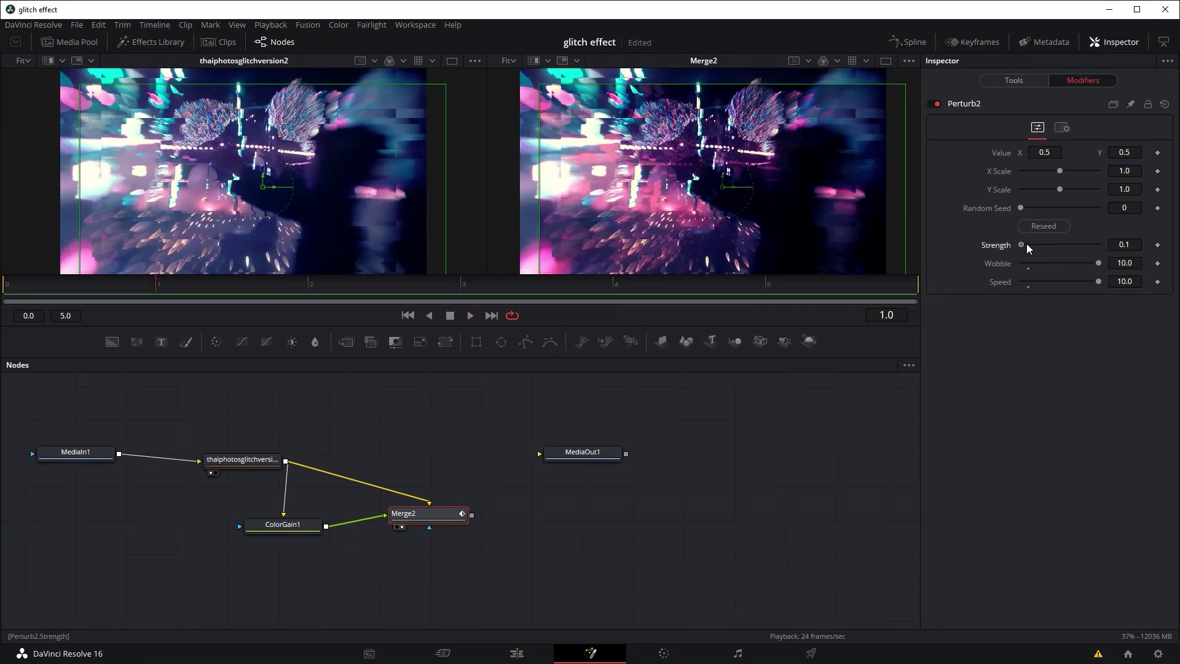
# Set the Perturb modifier's Strength to 0.3 and preview the stronger movement.
pyautogui.click(1122, 245)
pyautogui.press('BackSpace')
pyautogui.write('0.3')
pyautogui.press('Tab')
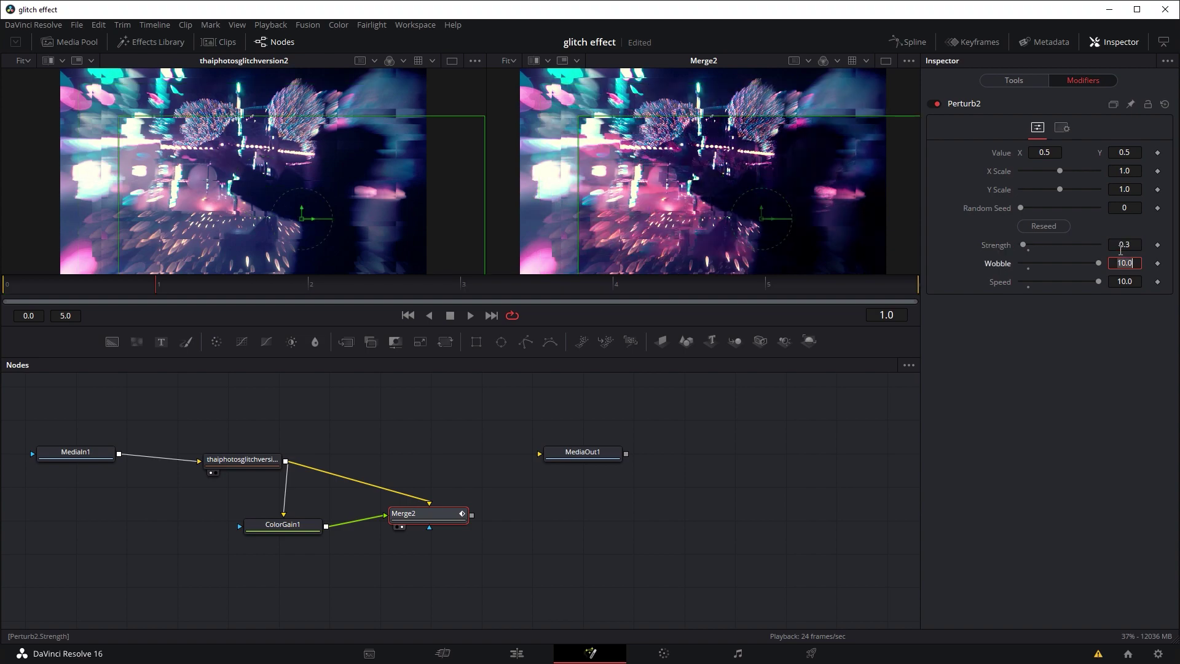
pyautogui.click(466, 315)
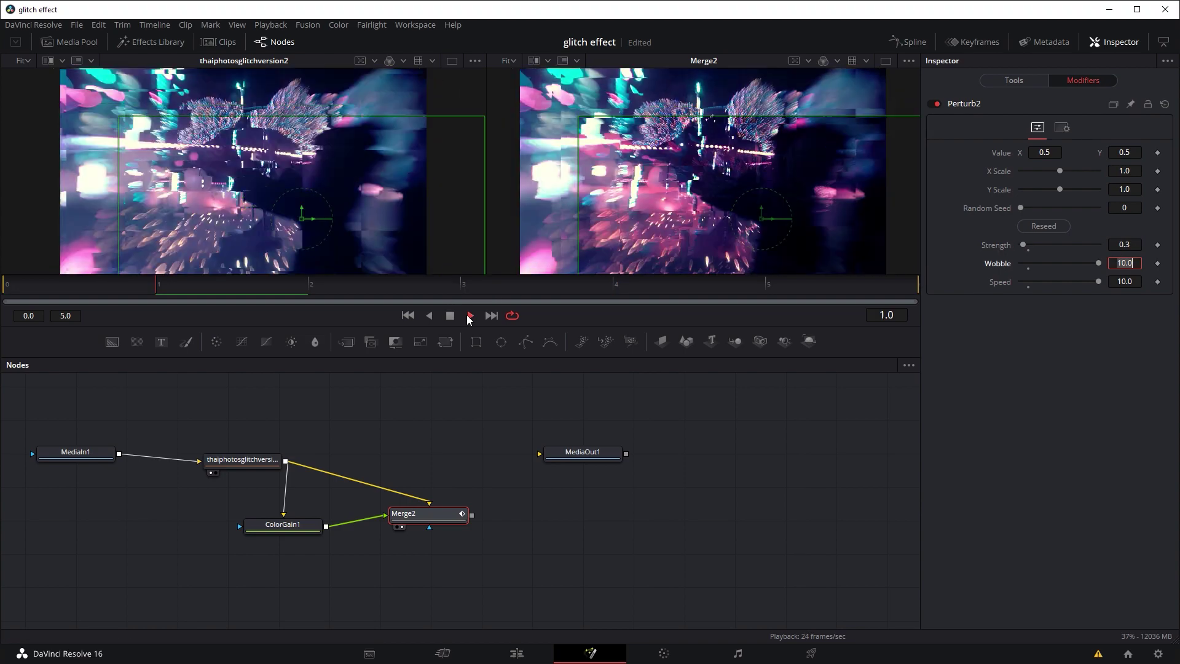
pyautogui.click(452, 314)
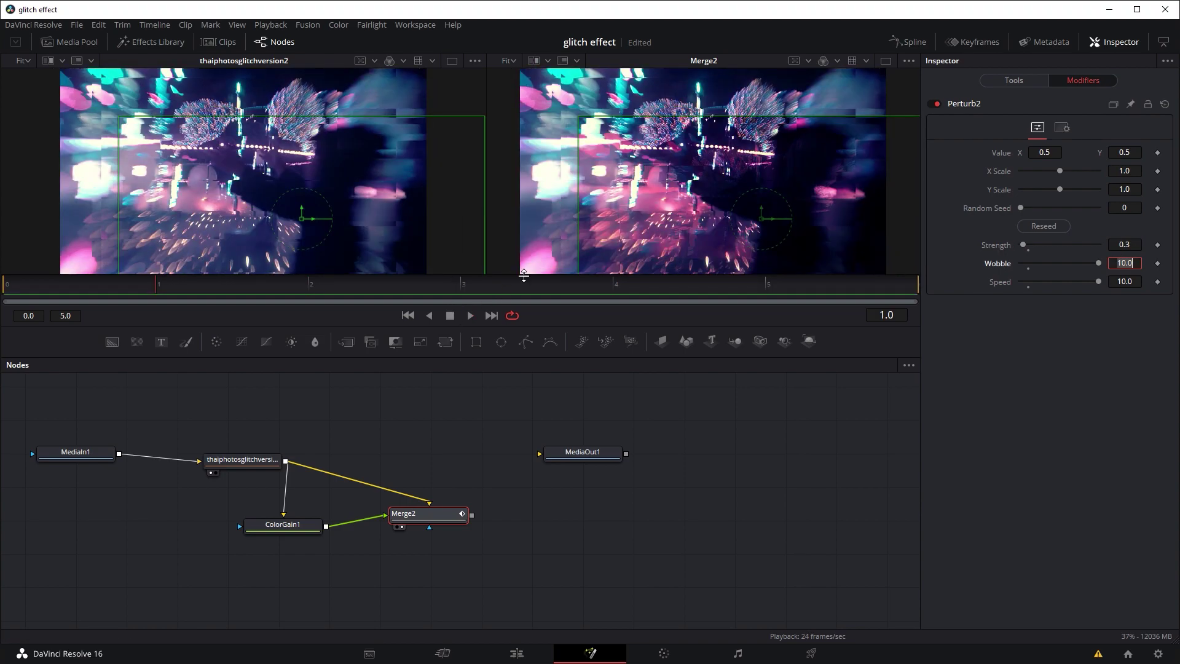
# Try the Wrap, Duplicate and Mirror edge settings on Merge2, going back to Wrap.
pyautogui.click(391, 522)
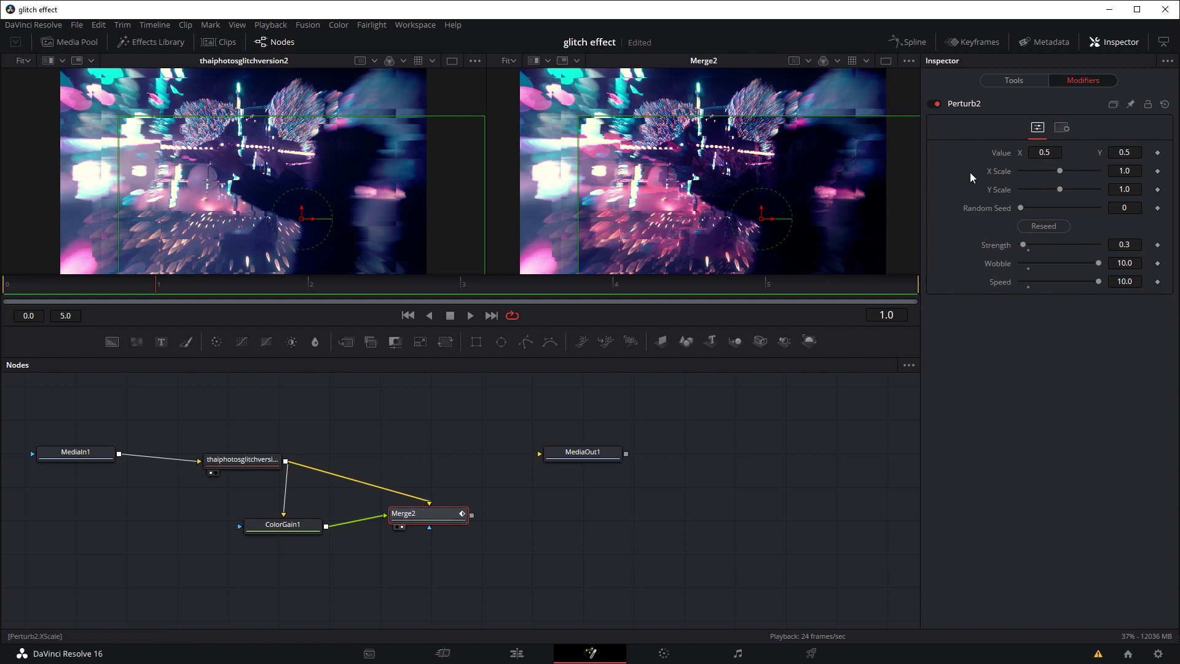
pyautogui.click(1001, 83)
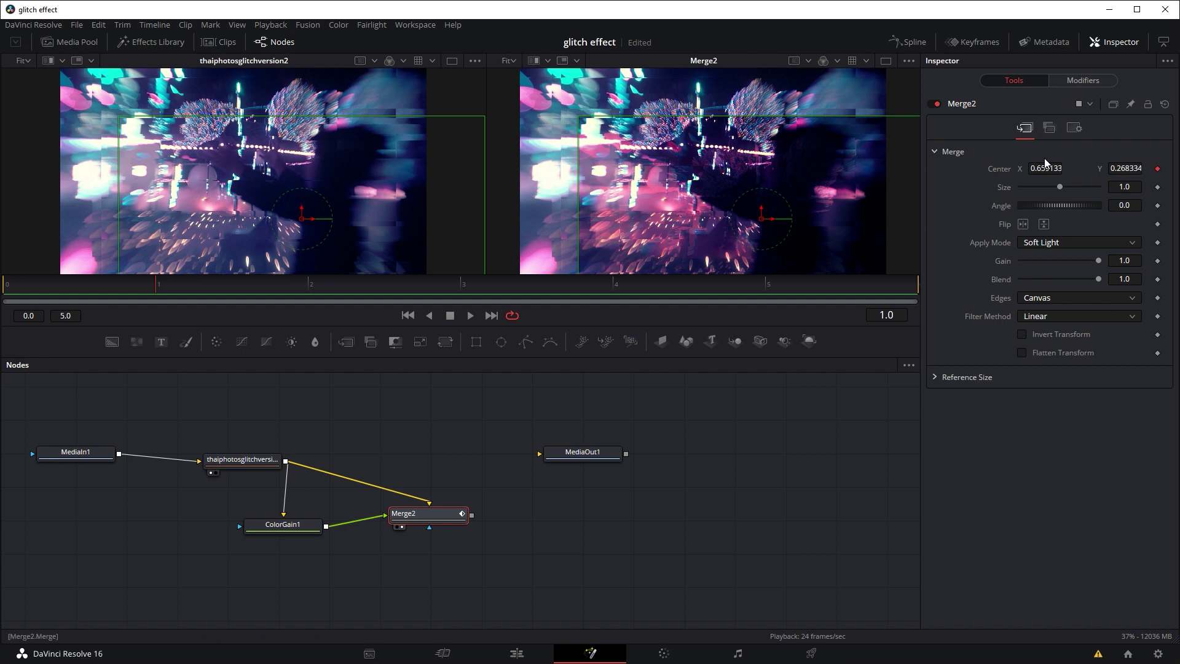
pyautogui.click(1051, 297)
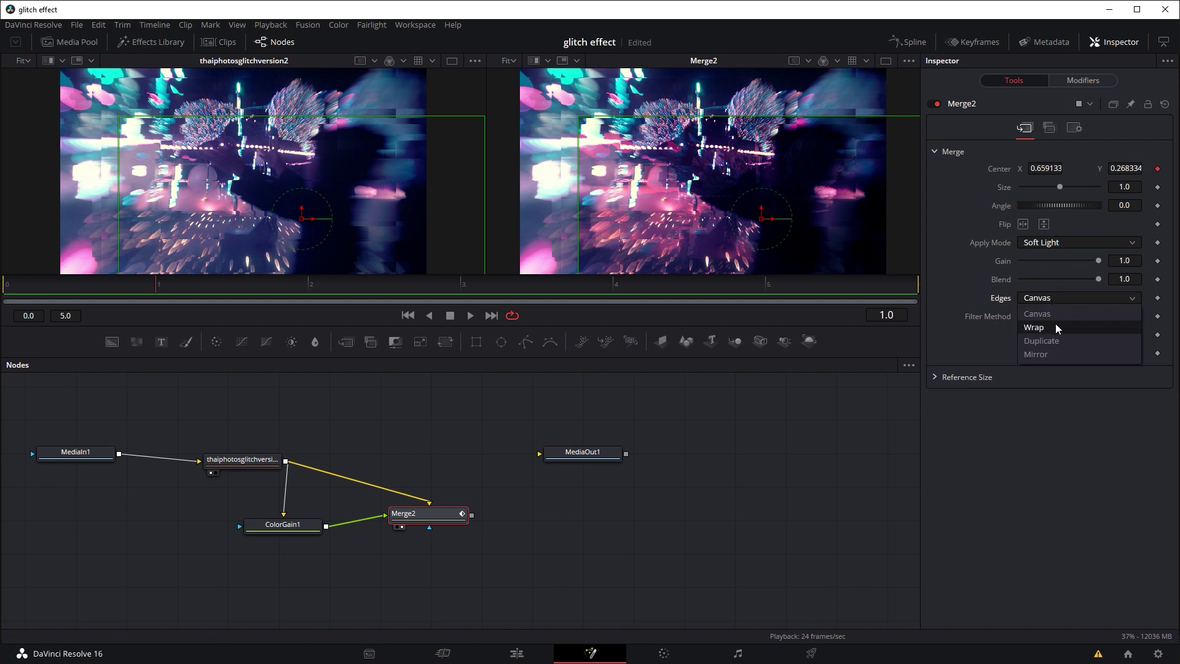
pyautogui.click(1056, 324)
pyautogui.click(1057, 300)
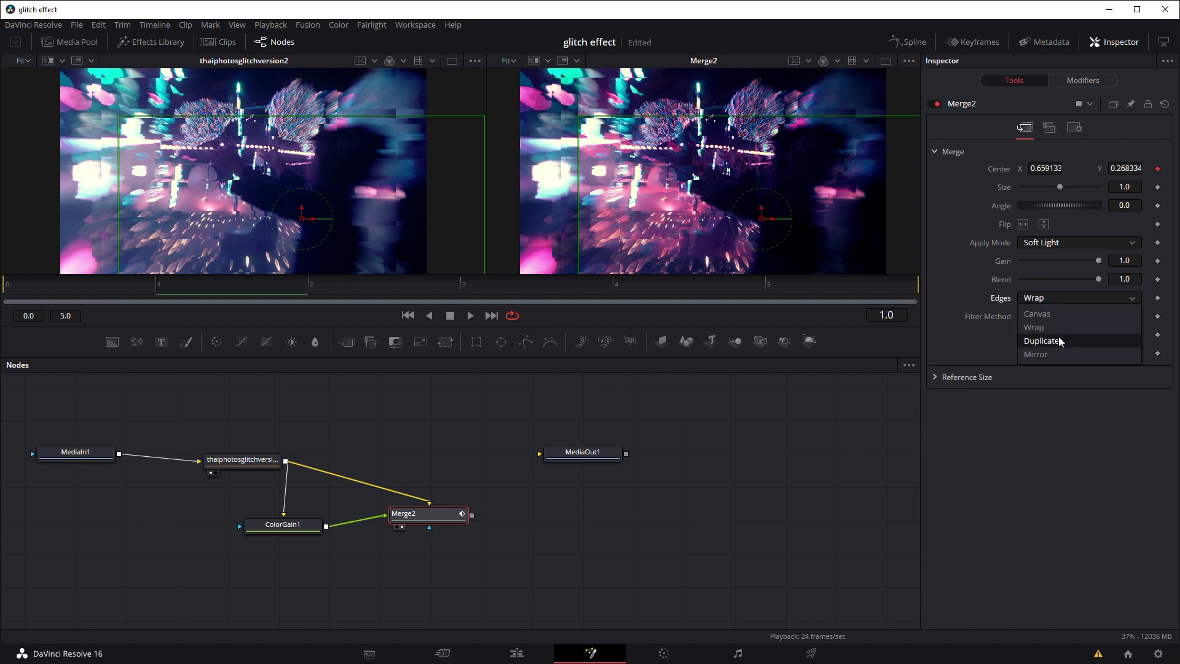
pyautogui.click(1058, 335)
pyautogui.click(1058, 302)
pyautogui.click(1057, 349)
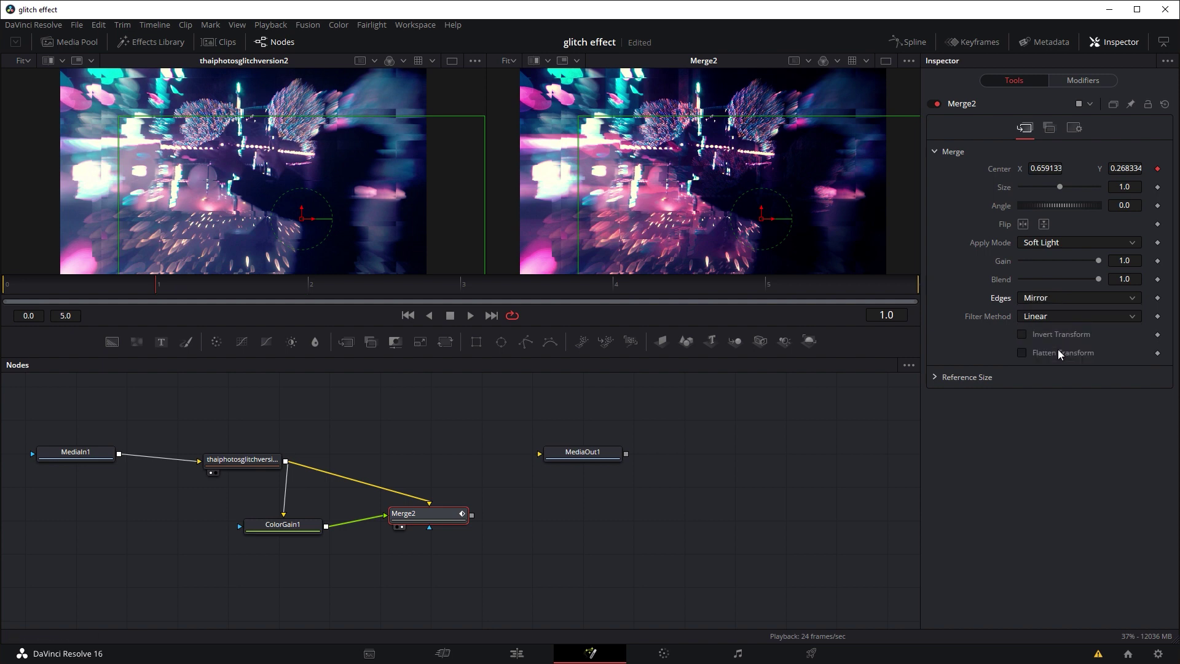
pyautogui.click(1049, 294)
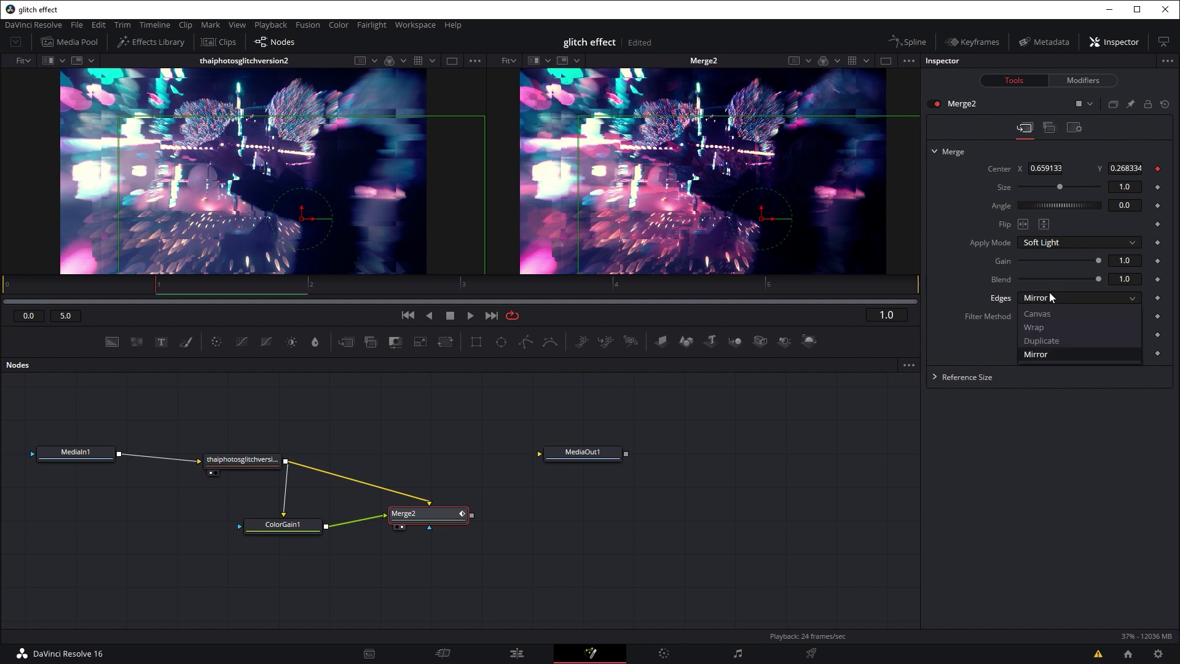
pyautogui.click(1053, 325)
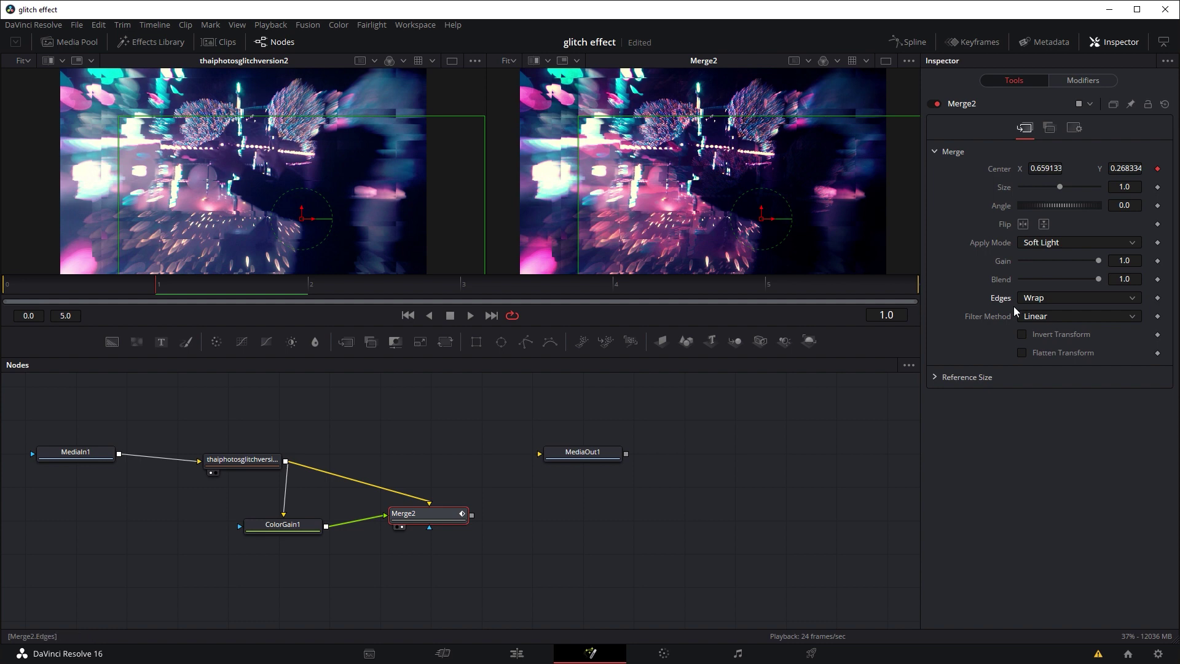
# Set Merge2's Edges to Duplicate and play back the merged glitch.
pyautogui.click(1066, 298)
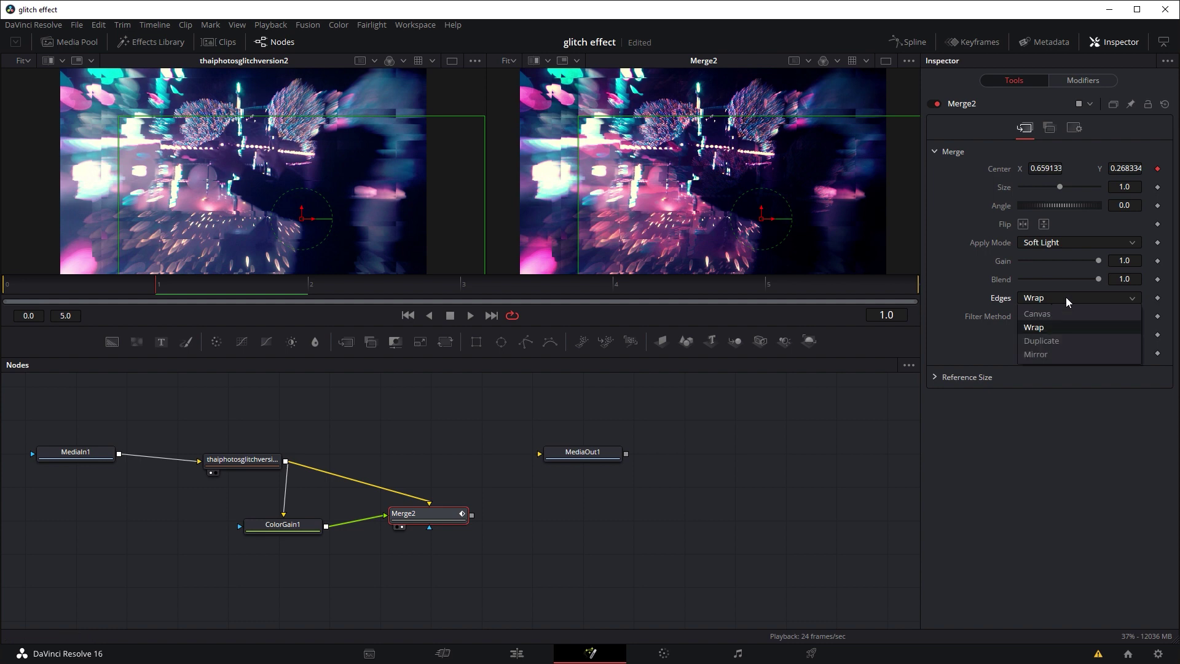
pyautogui.click(1058, 344)
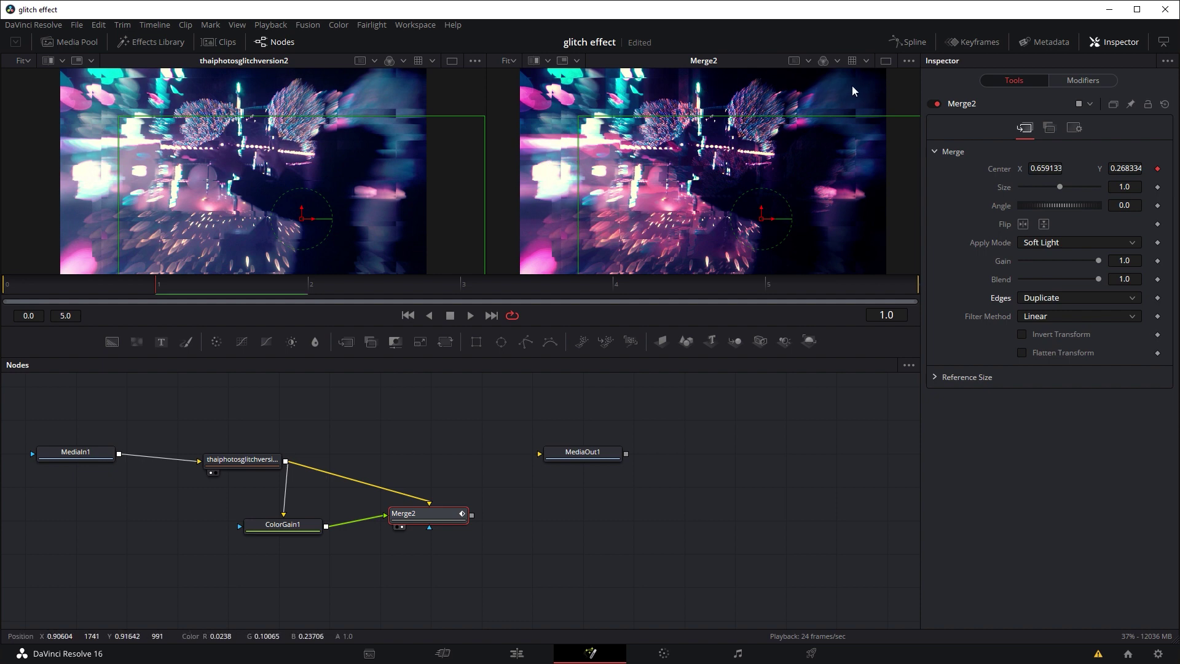
pyautogui.click(470, 322)
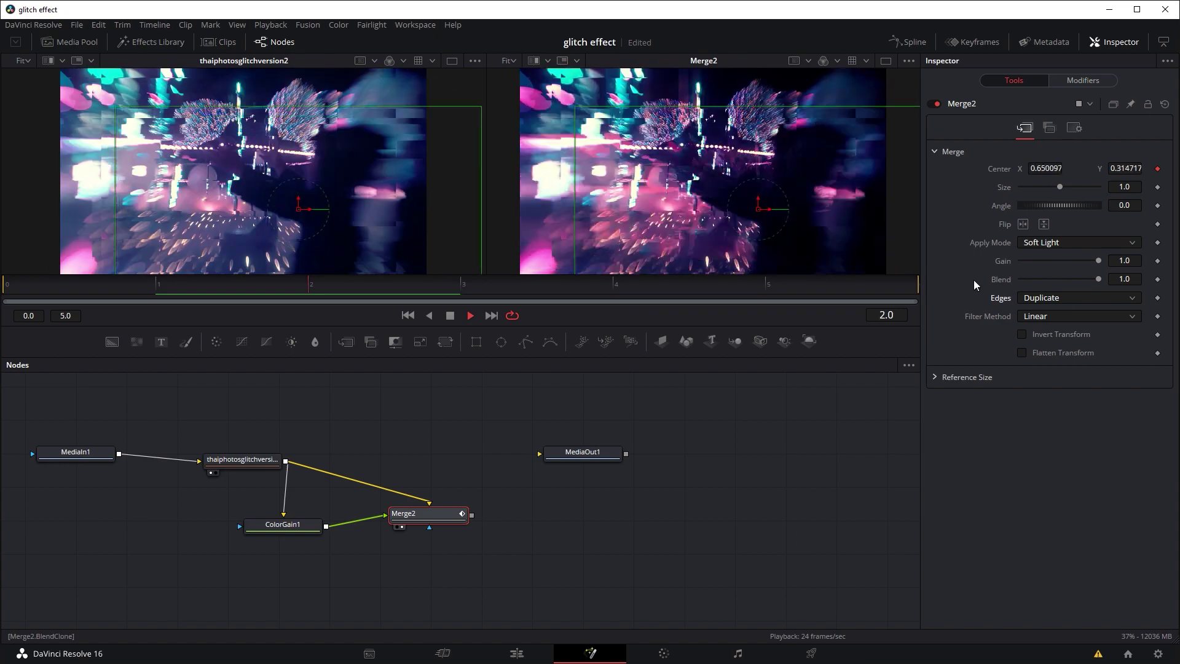
# Stop the playback and connect the Merge2 output to MediaOut1.
pyautogui.press('space')
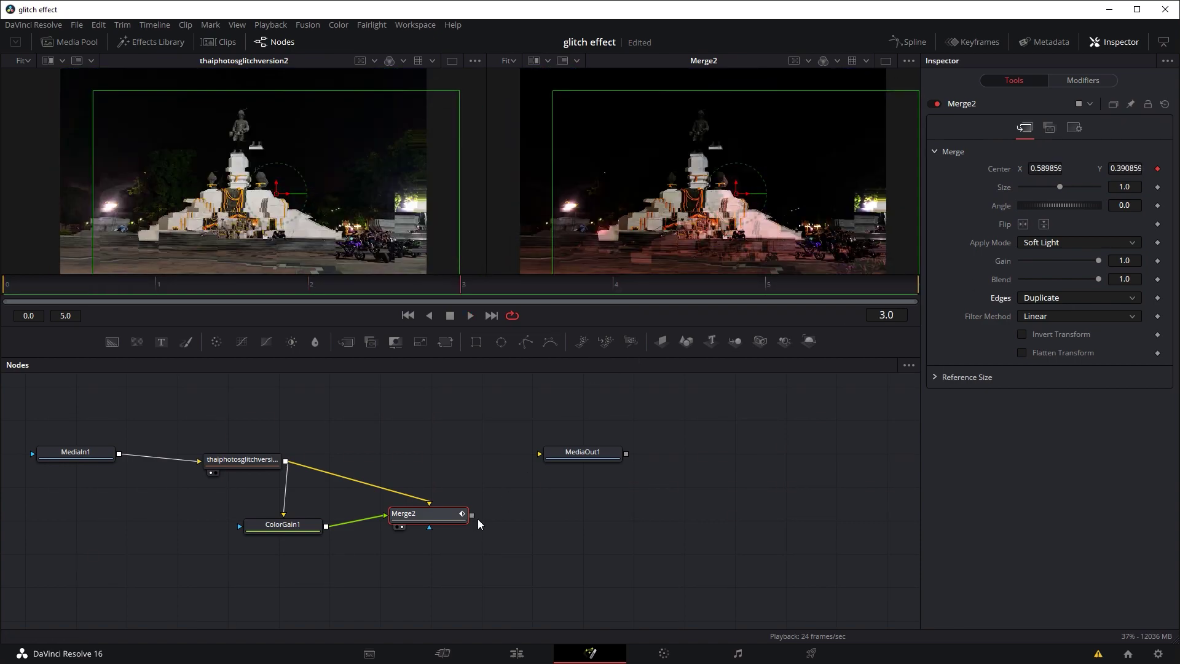
pyautogui.moveTo(472, 515); pyautogui.dragTo(486, 507)
pyautogui.moveTo(531, 465); pyautogui.dragTo(555, 449)
# Return to the Edit page and play the glitch transition between the sky garden and hyperlapse clips several times.
pyautogui.click(519, 655)
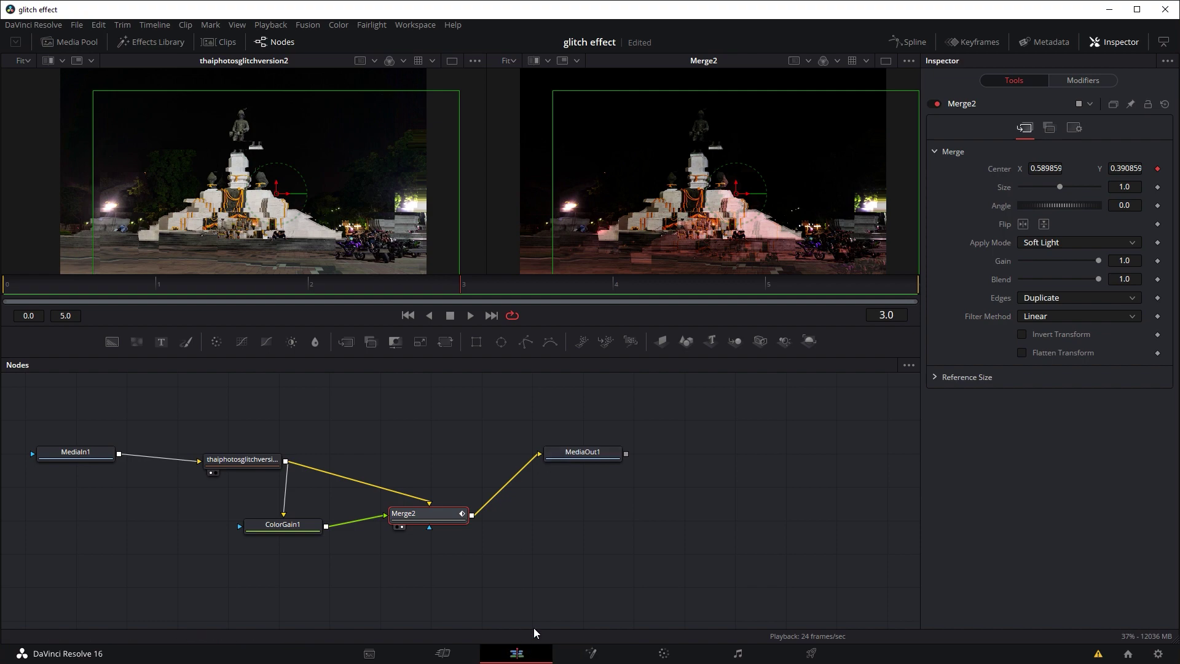
pyautogui.click(680, 430)
pyautogui.press('space')
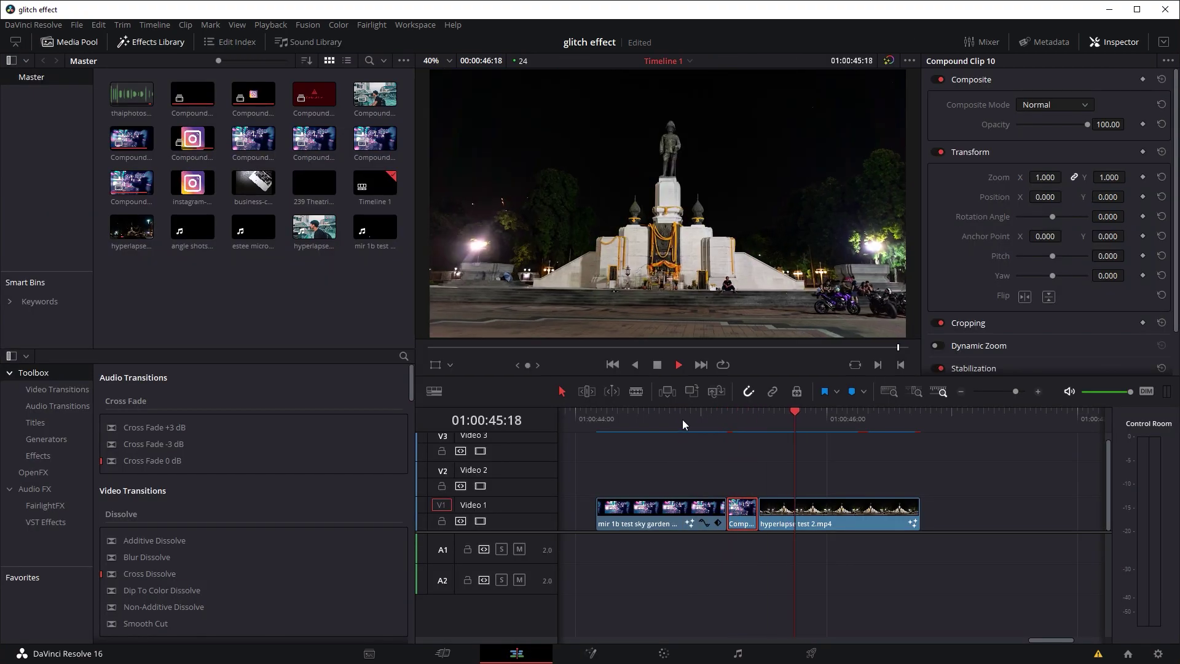
pyautogui.click(682, 419)
pyautogui.click(683, 421)
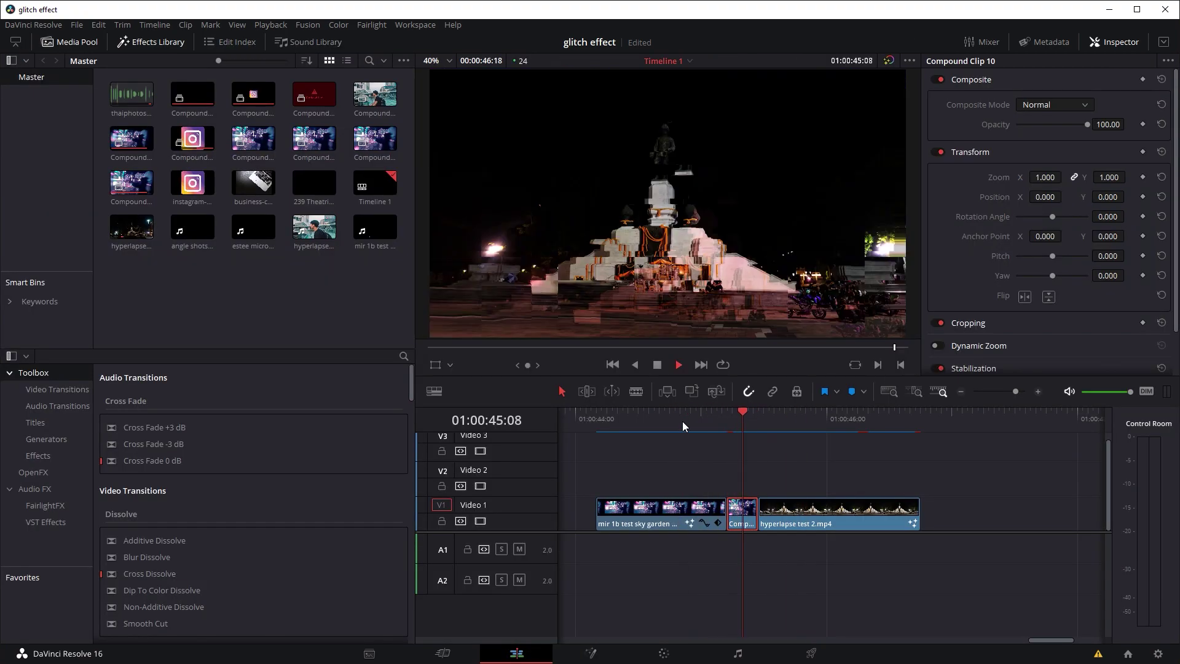
pyautogui.click(682, 422)
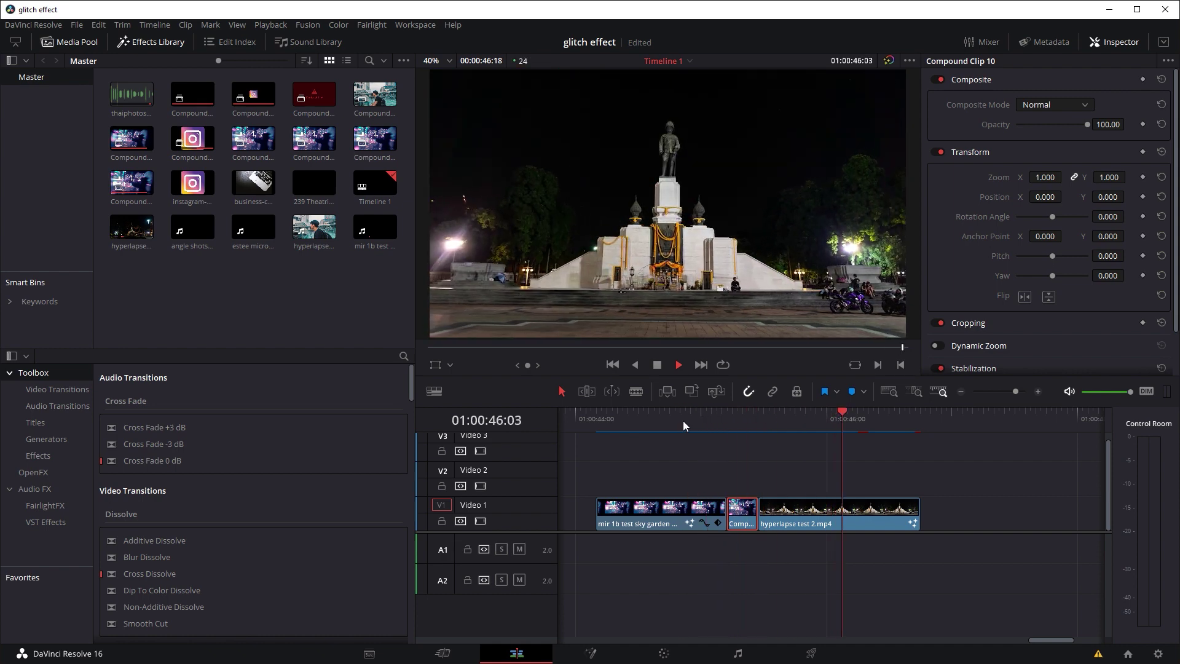
pyautogui.press('space')
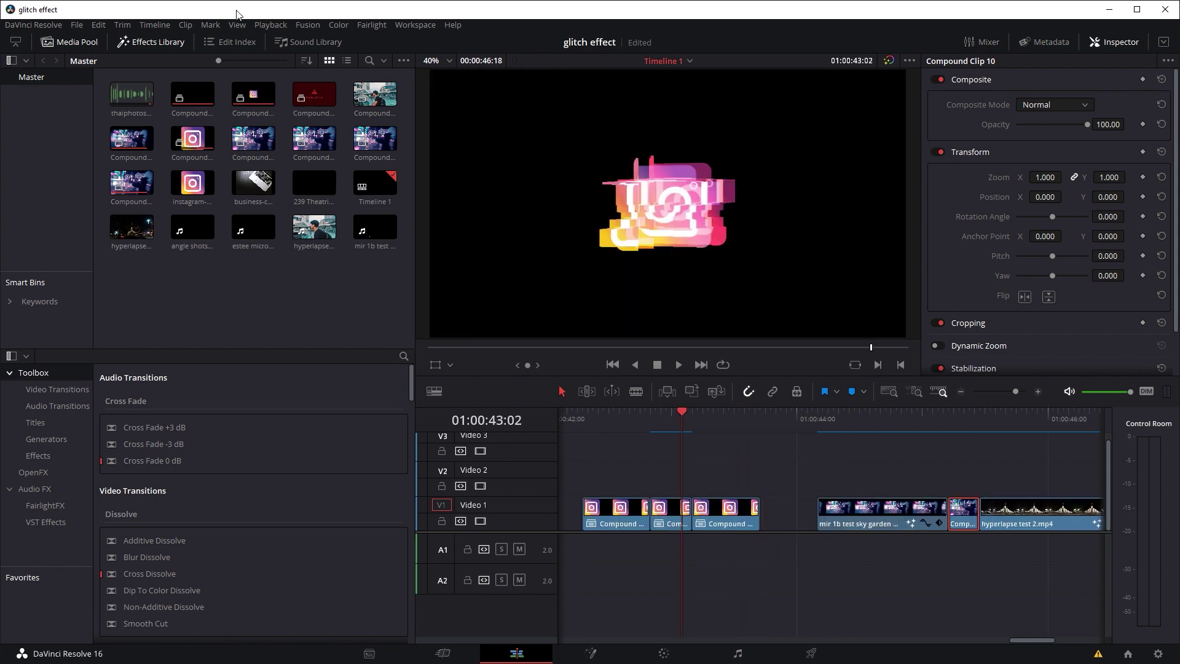